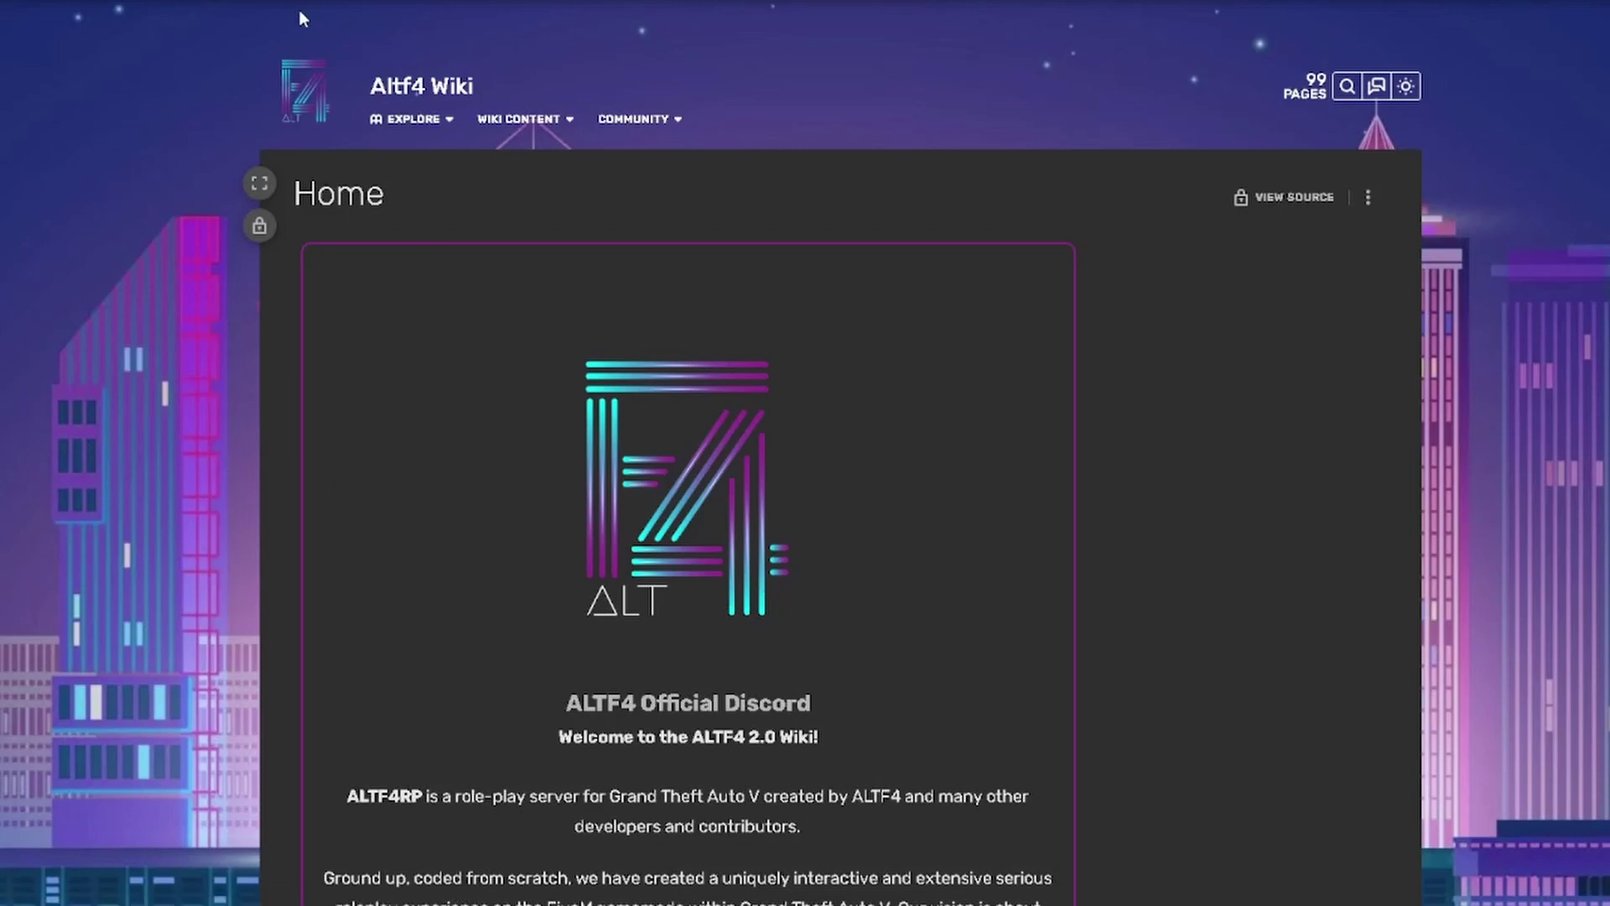
- Scroll down the Altf4 Wiki home page and go to the Fandom sign-in page
scroll(352, 453, down, 1)
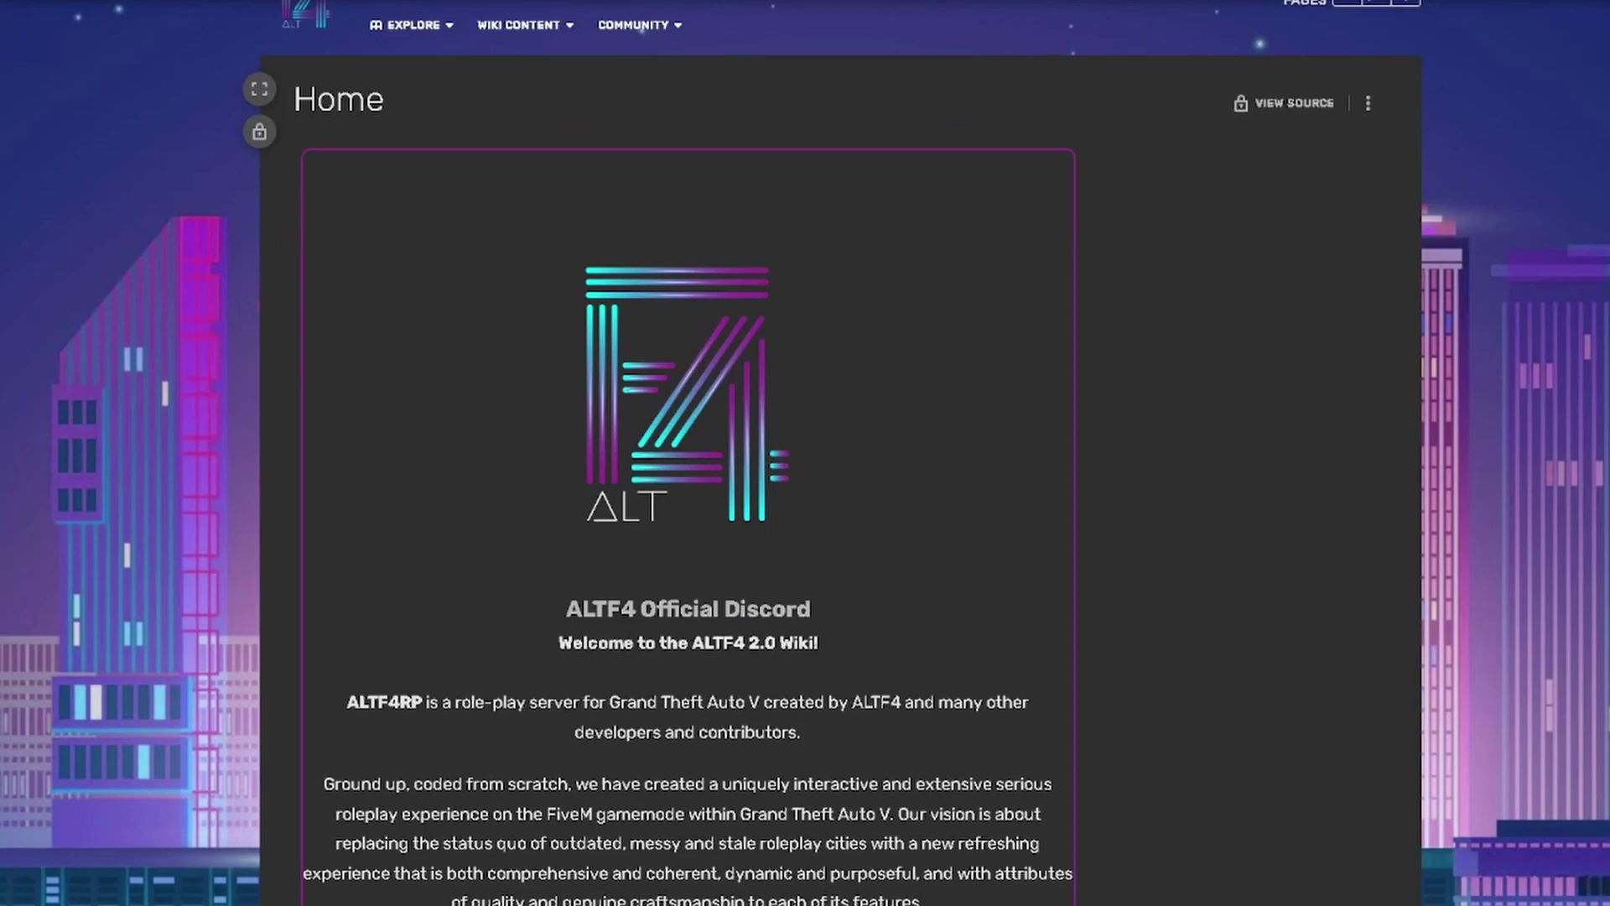
scroll(833, 453, down, 14)
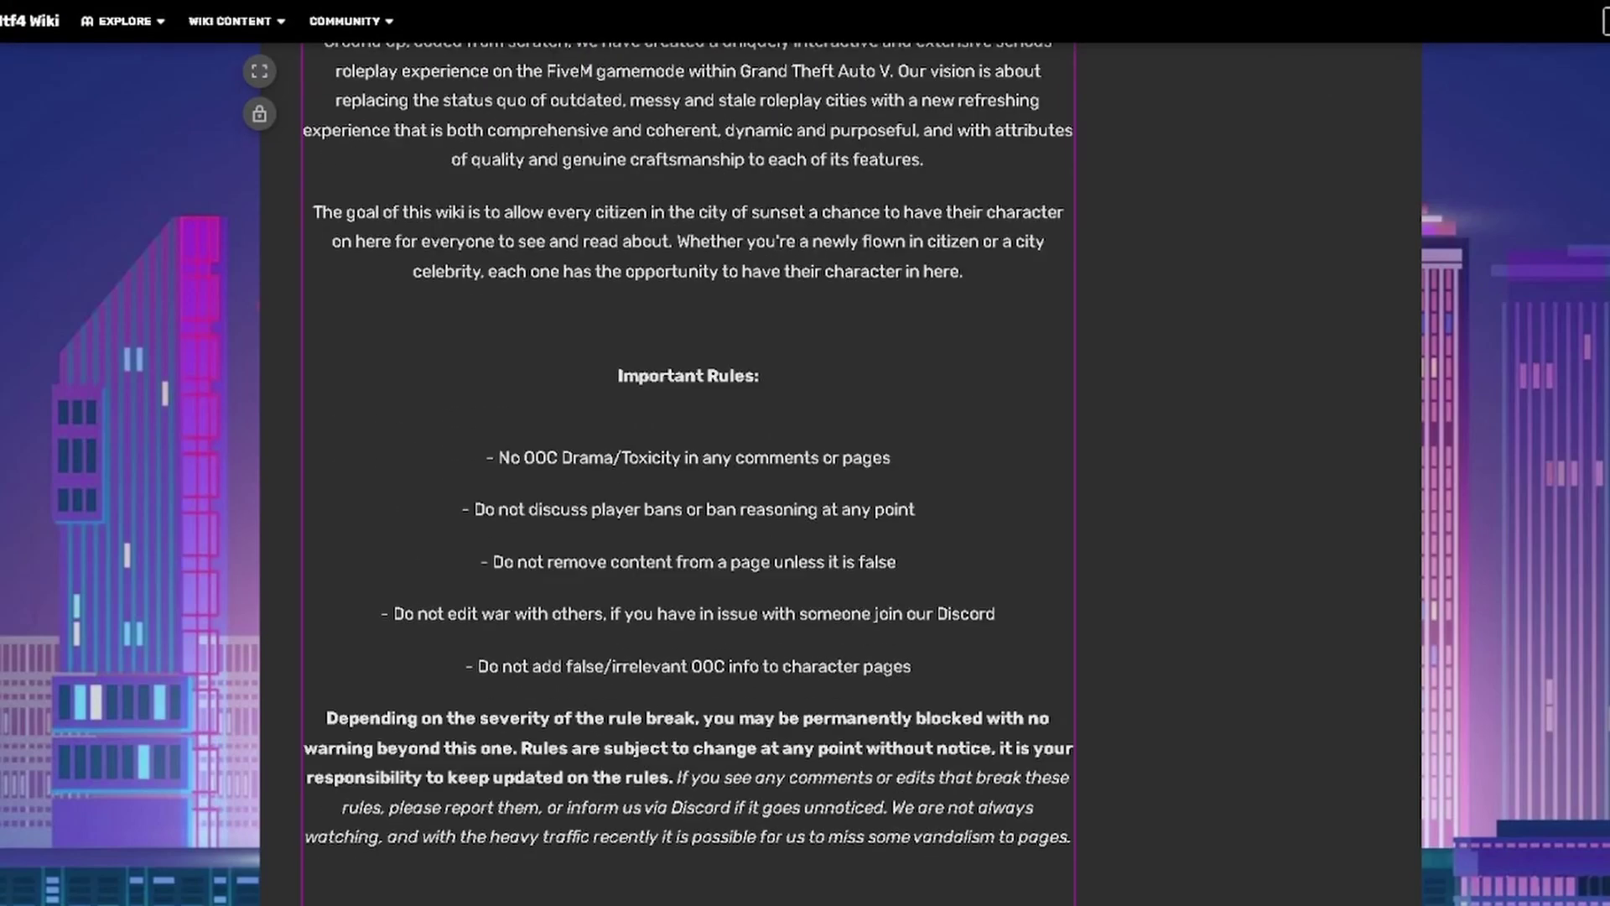
scroll(687, 452, down, 3)
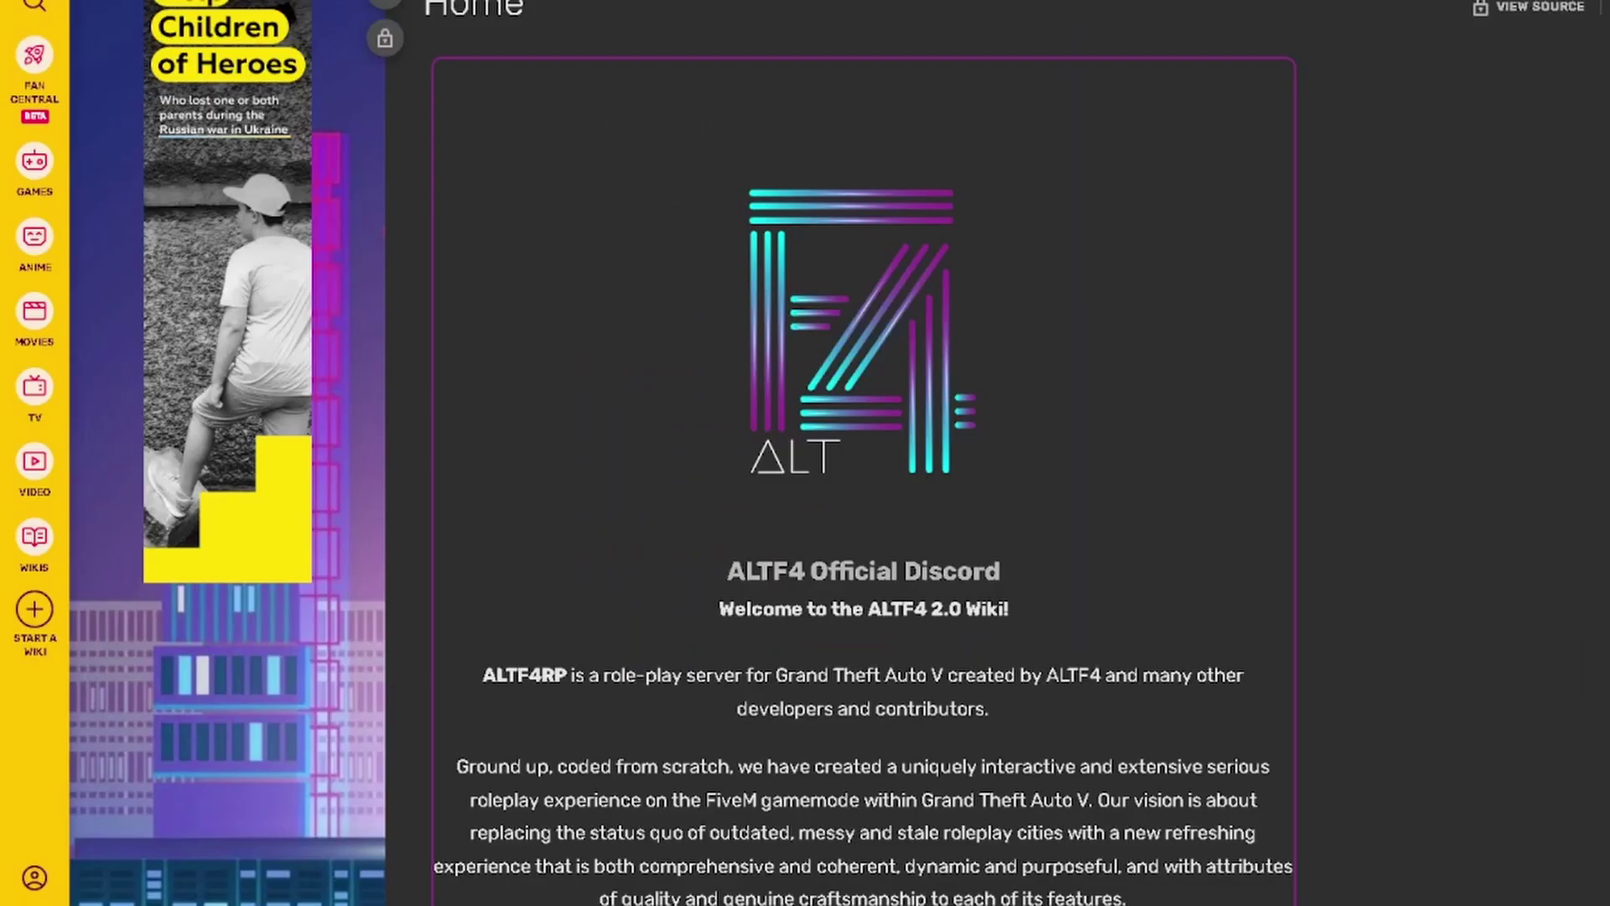
scroll(136, 763, down, 2)
mouse_move(35, 878)
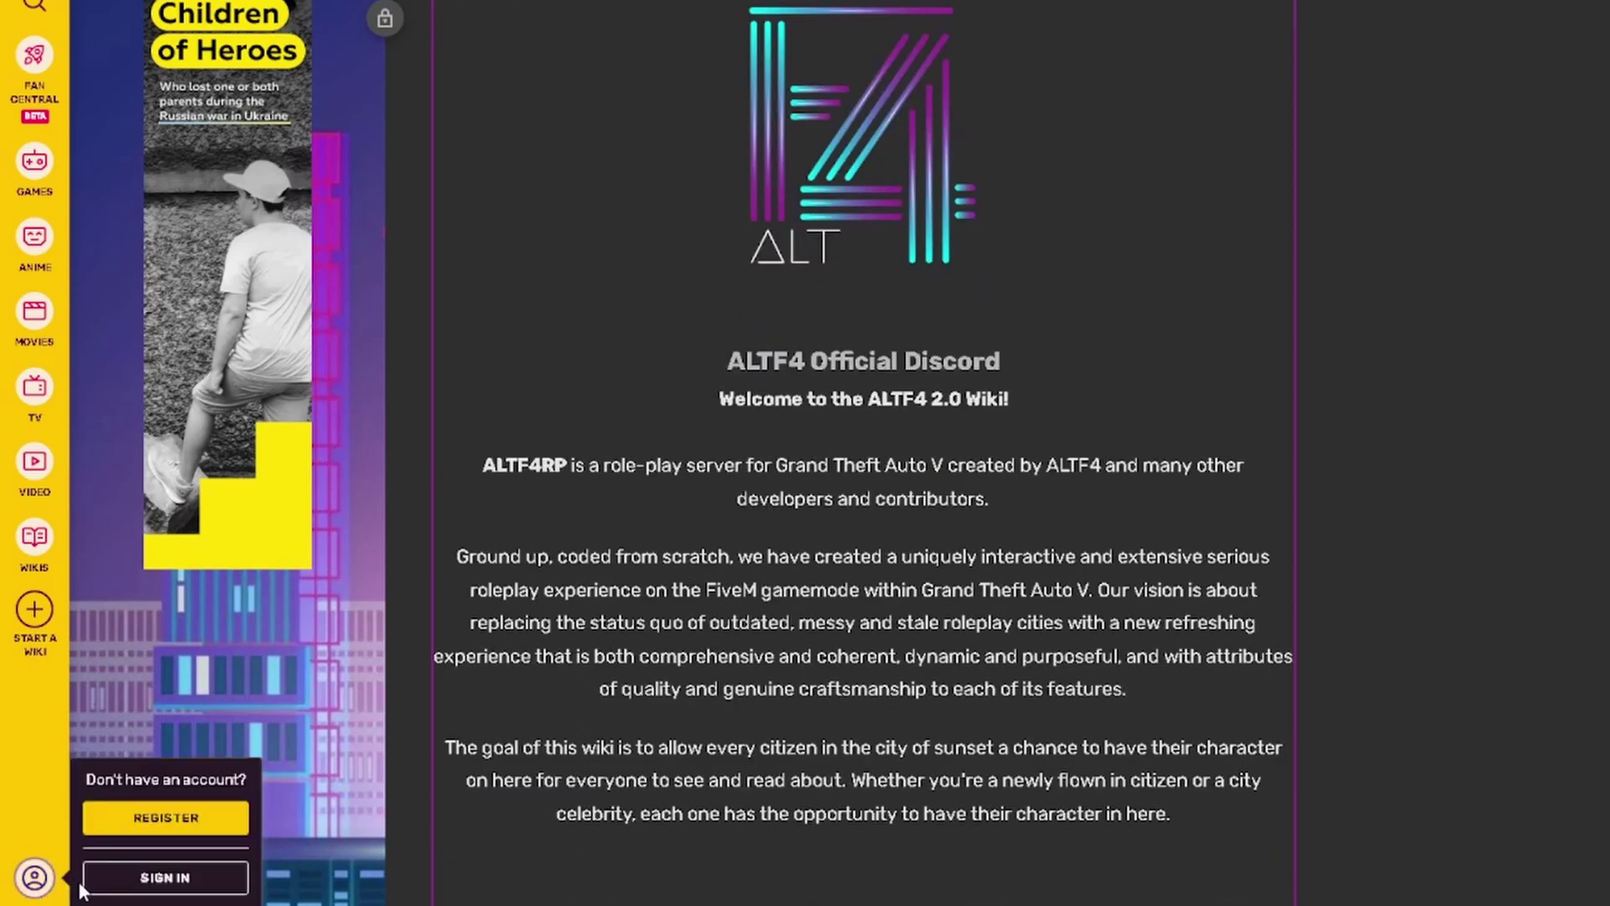
click(159, 882)
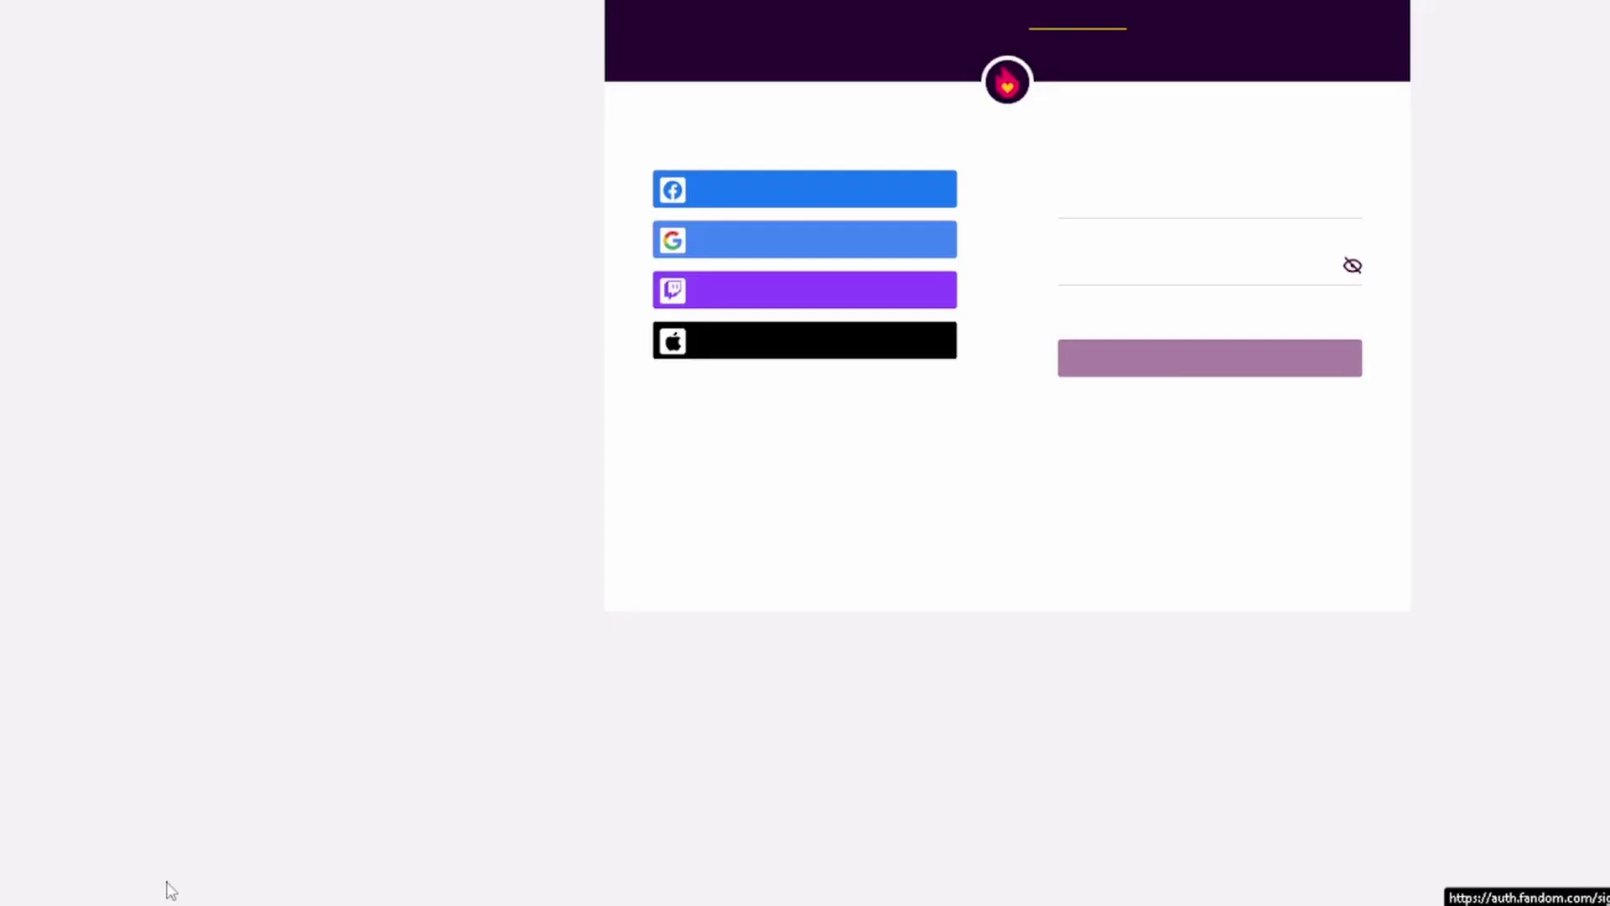
- Go from the Discuss page to the getting-started page and begin creating a new page
mouse_move(344, 126)
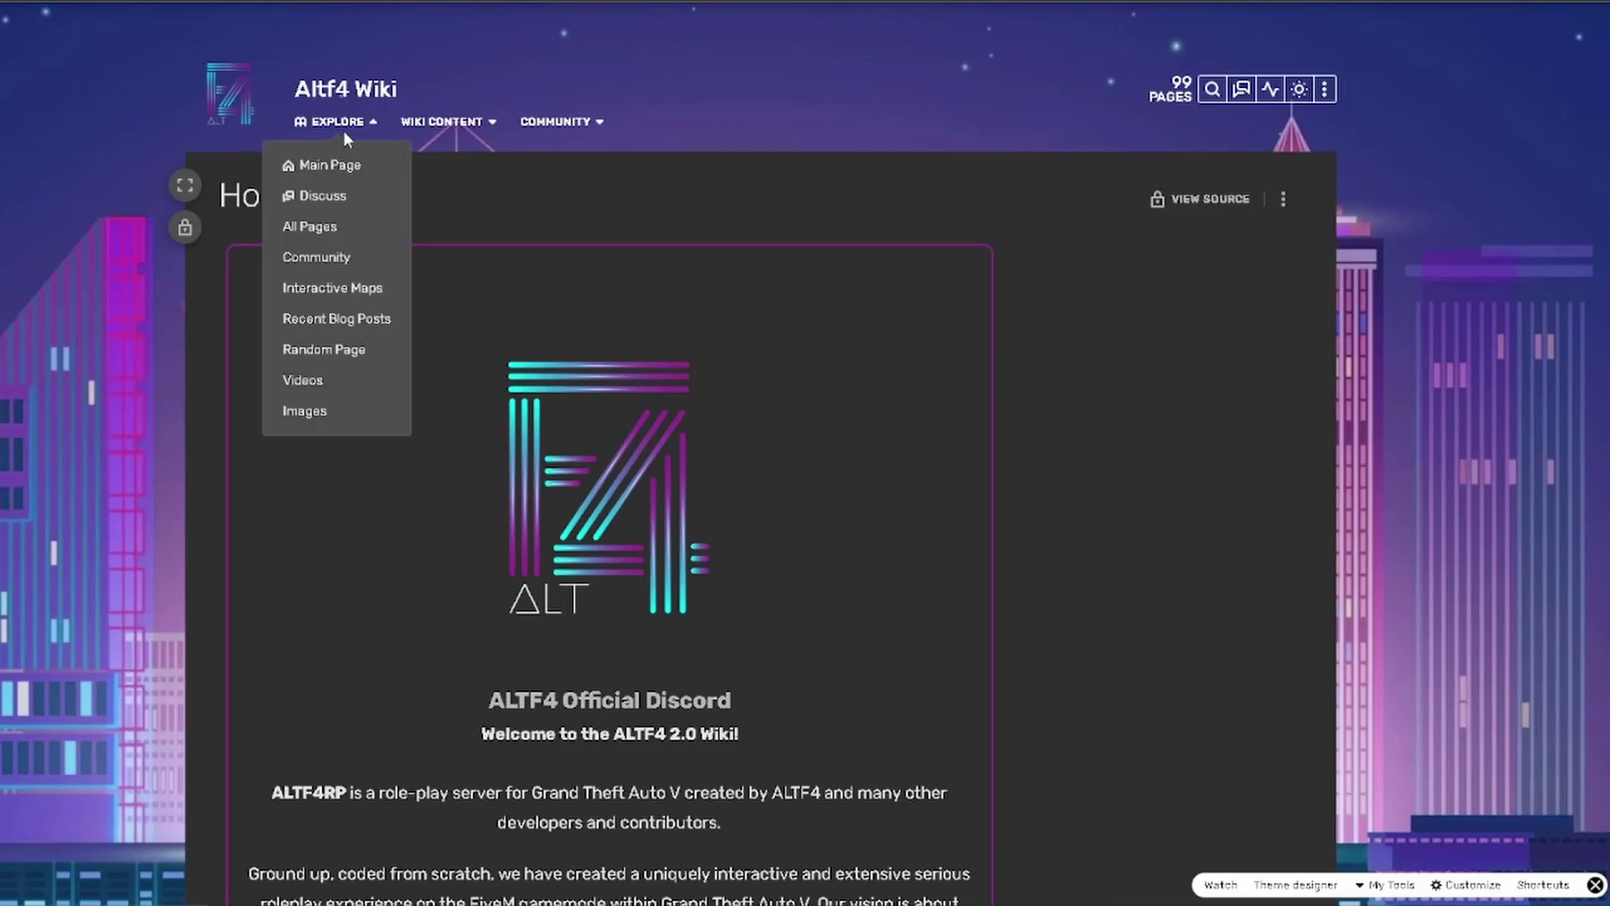
click(334, 201)
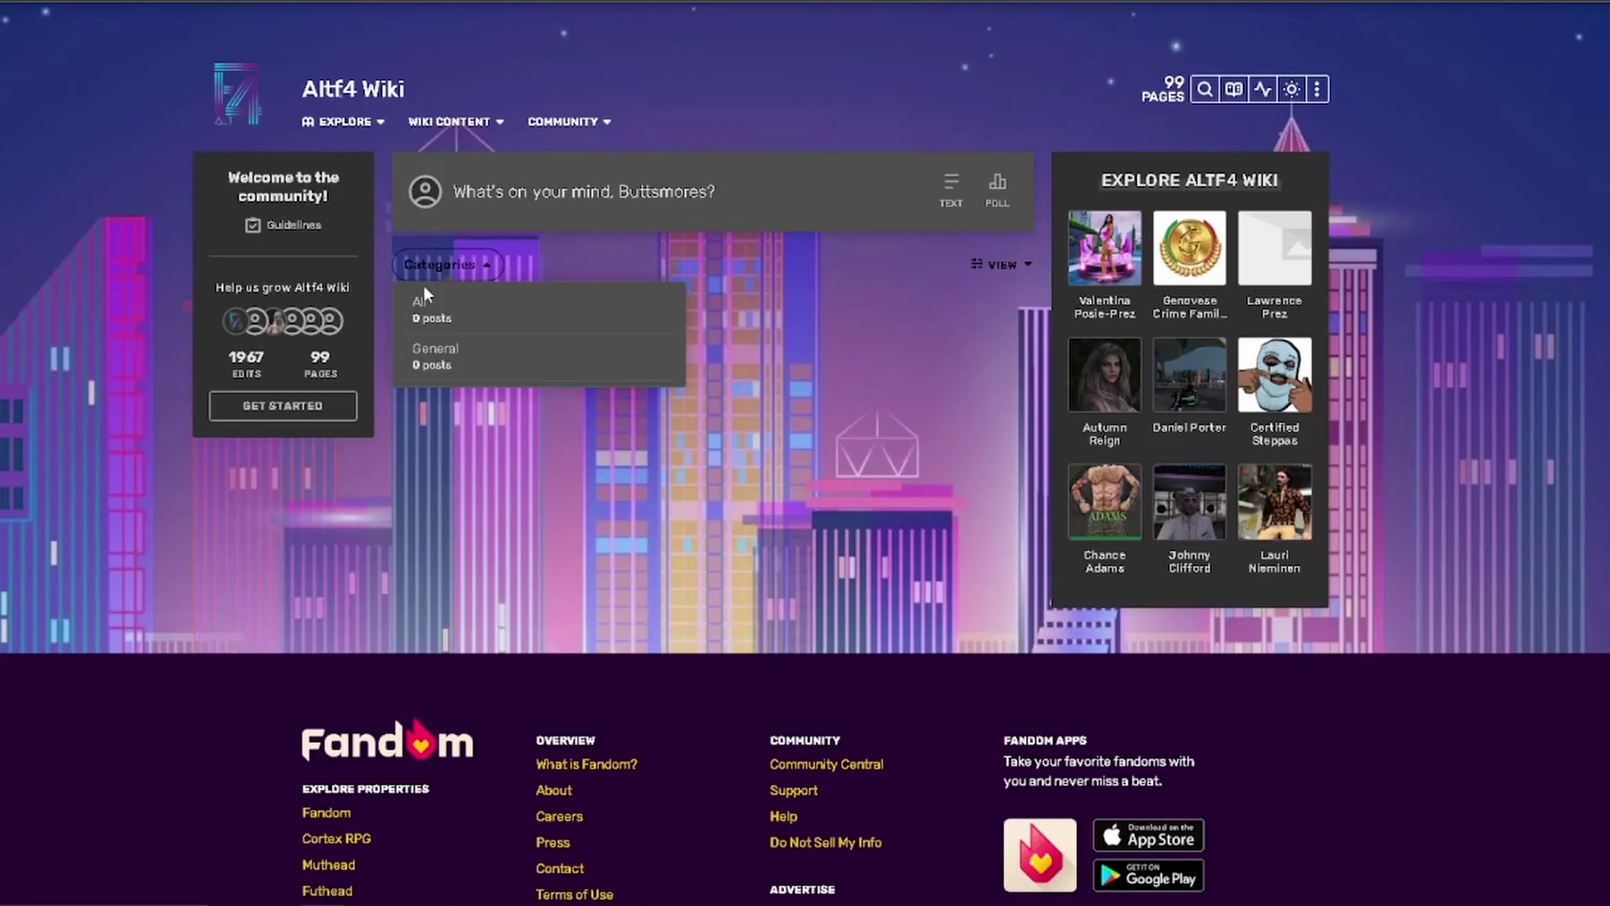
click(353, 419)
scroll(898, 411, down, 2)
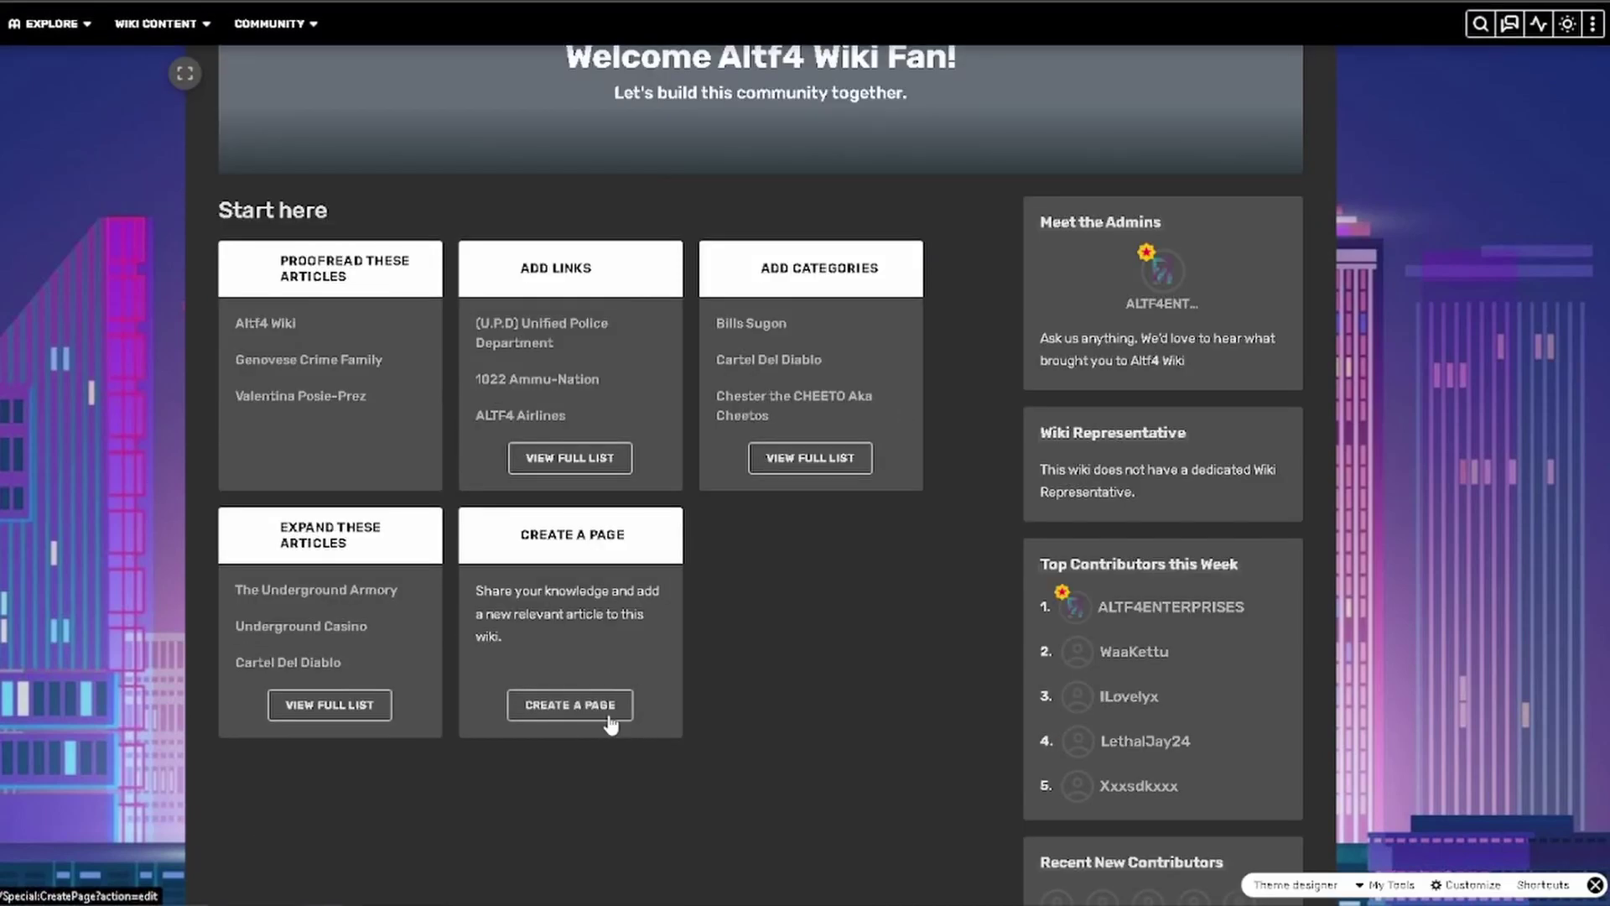
click(573, 709)
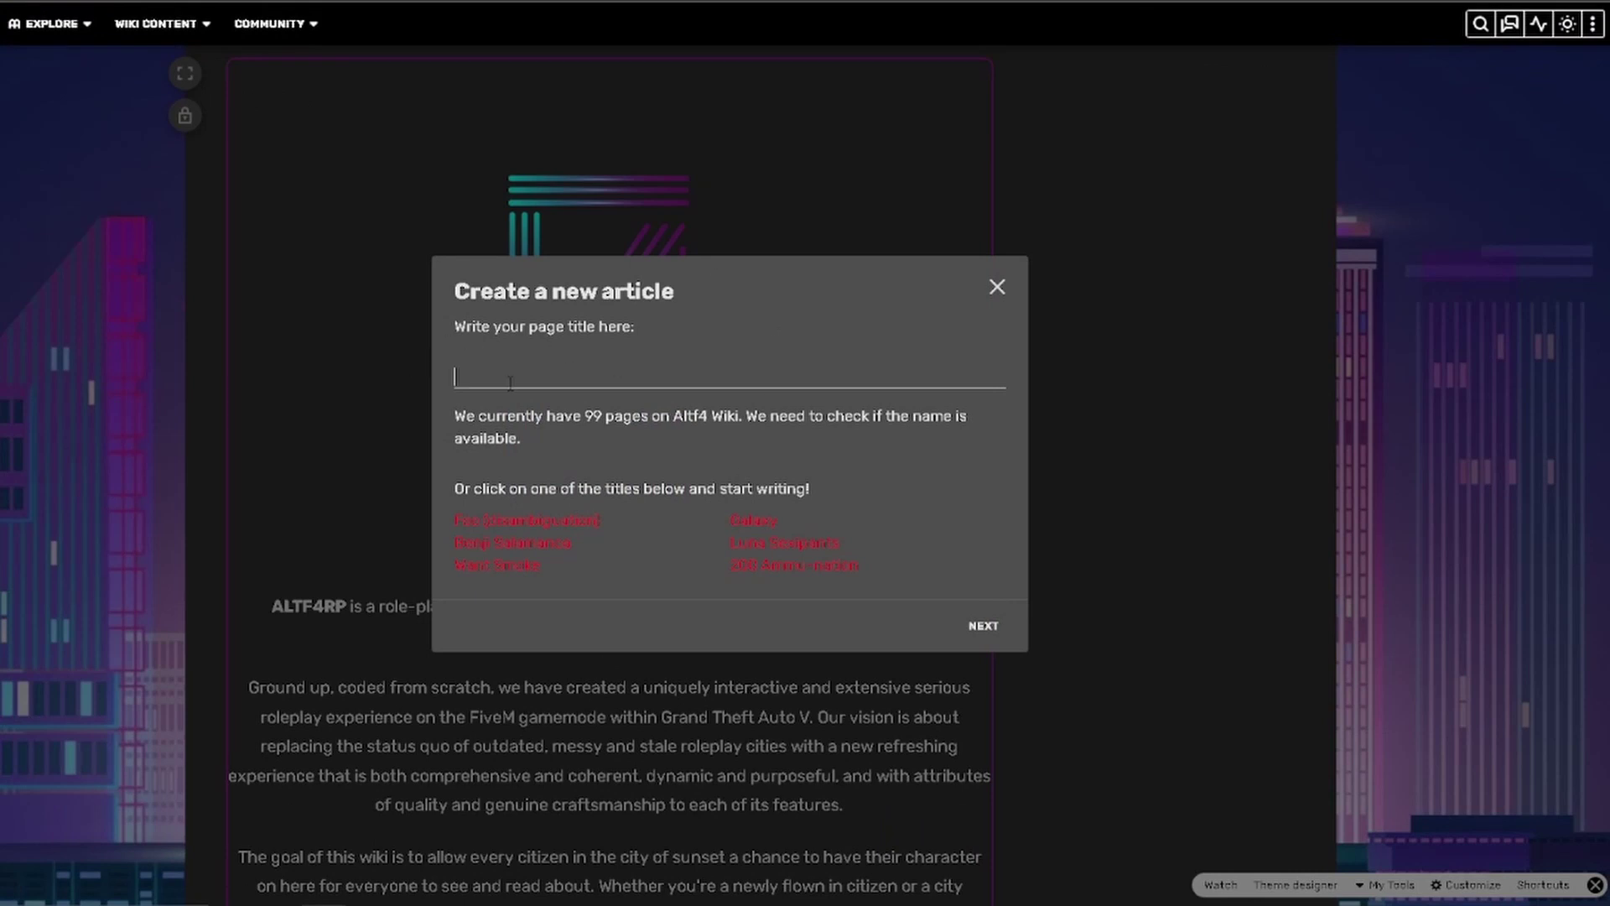
- Enter the article title 'Want Loyd Meyer Capone Sexipants' and continue to the editor
click(510, 383)
text(Want Loyd Meyer Capone Sexipants)
click(983, 626)
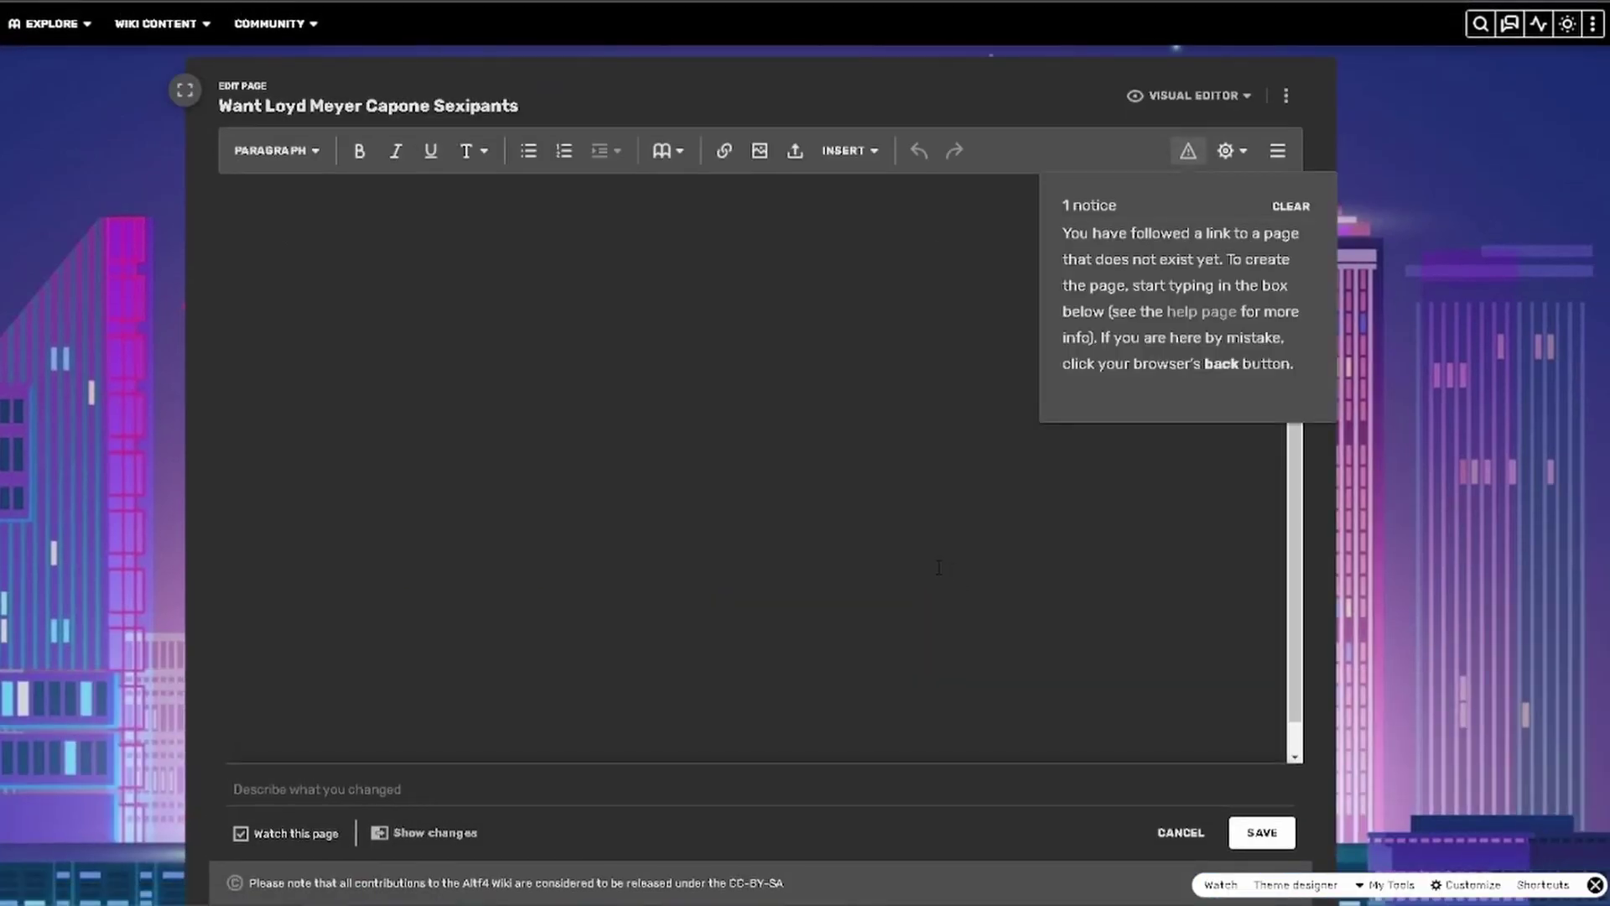
- Search the page categories for 'male', add Males, and save the article
click(1229, 151)
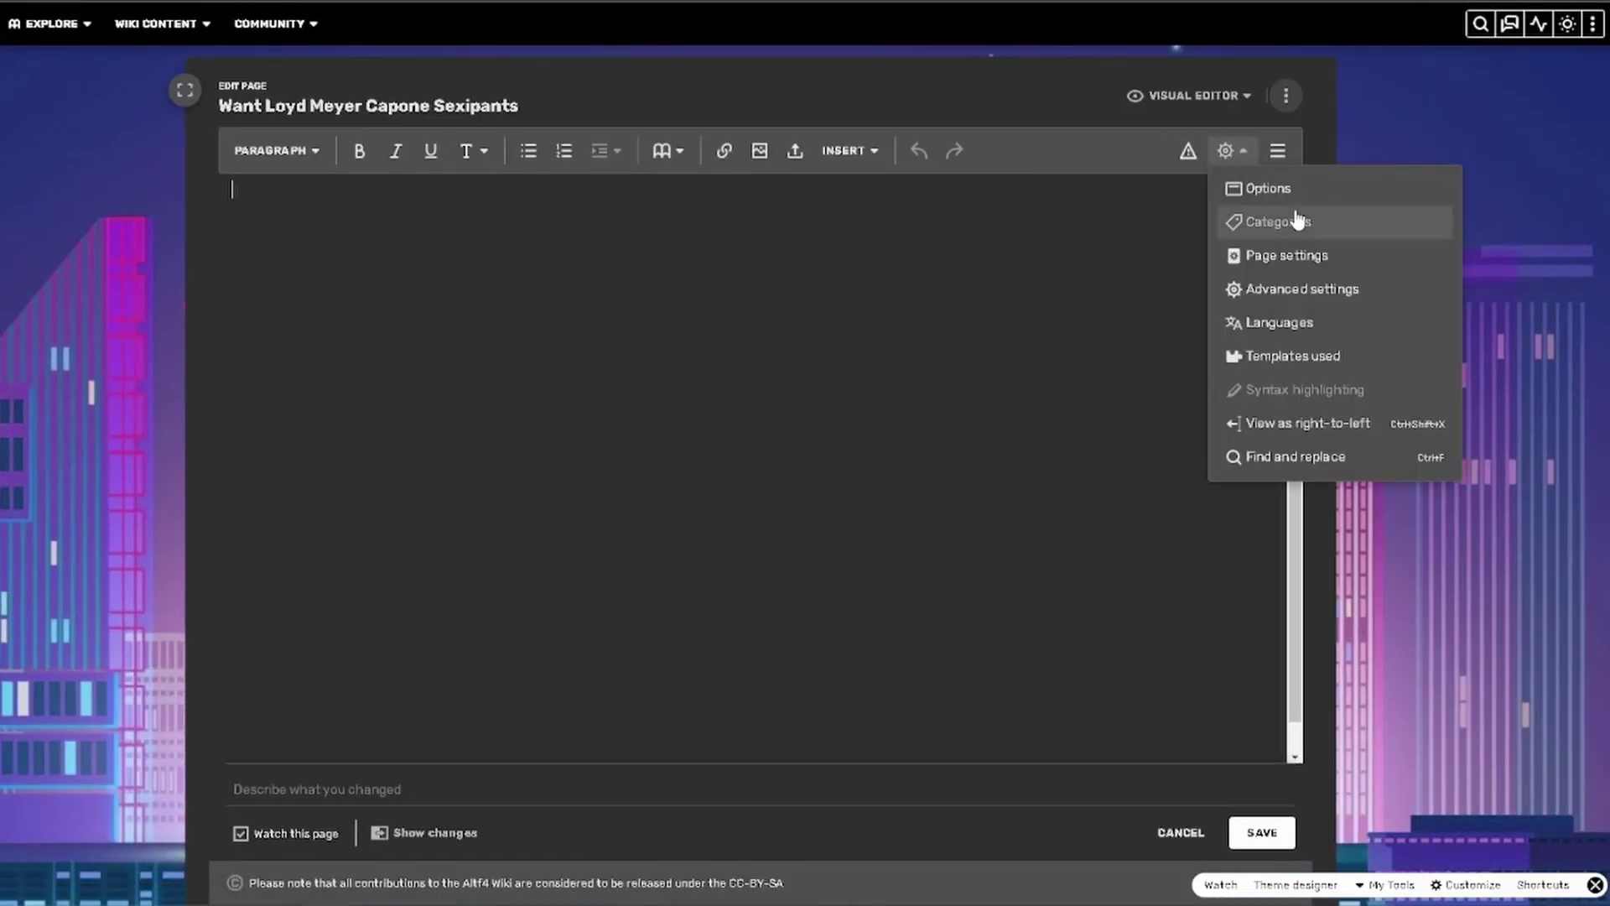
click(1297, 217)
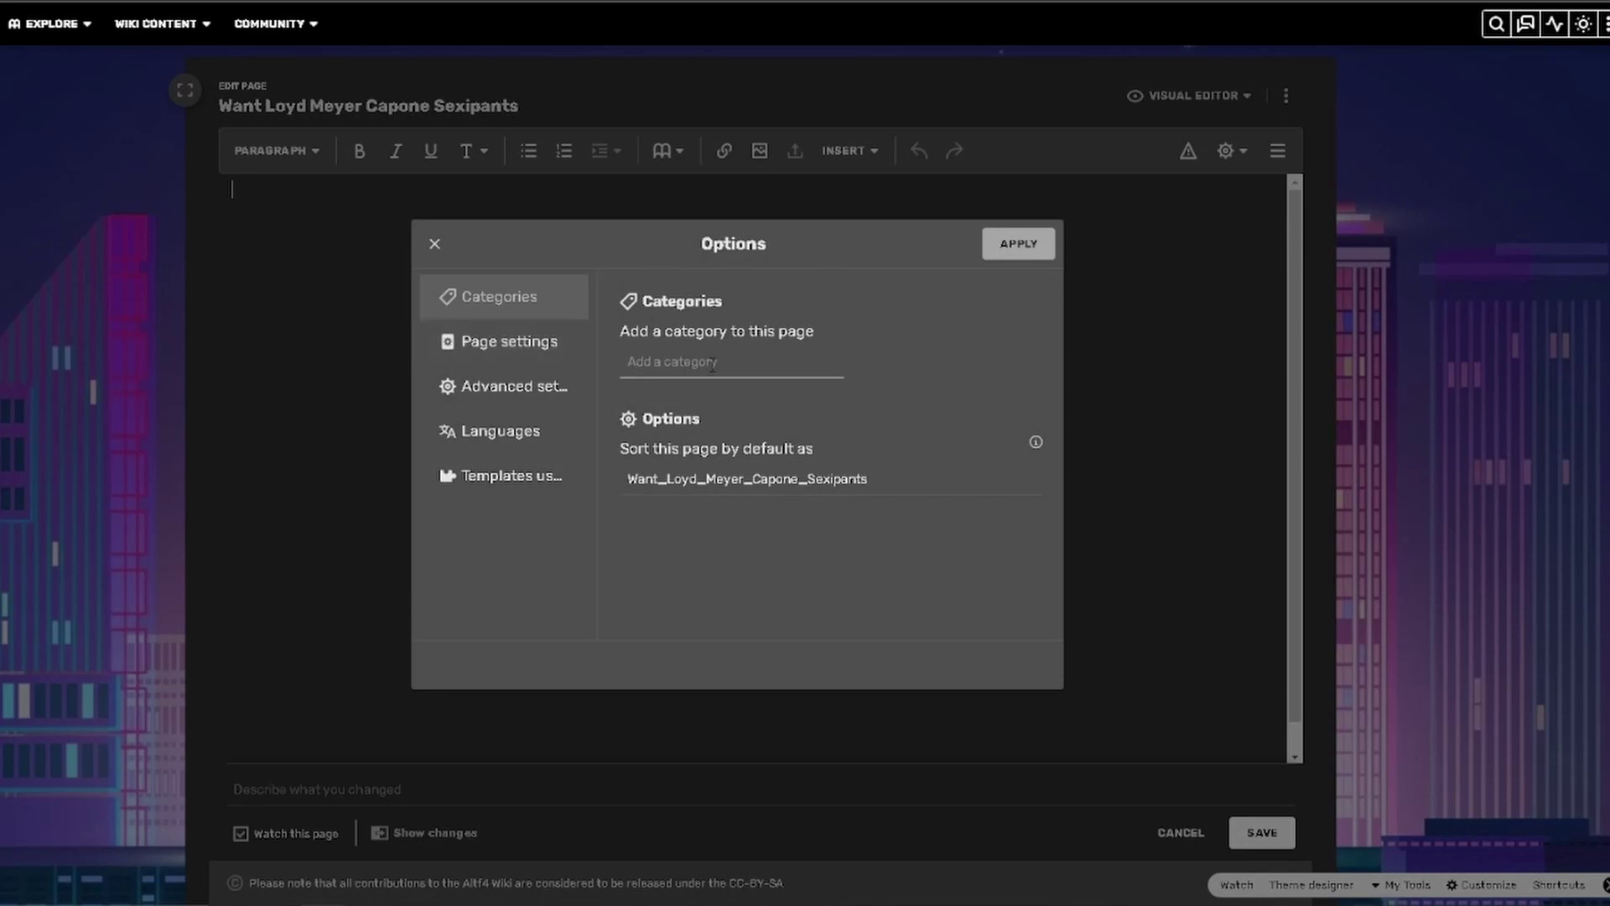
text(g)
key(BackSpace)
text(w)
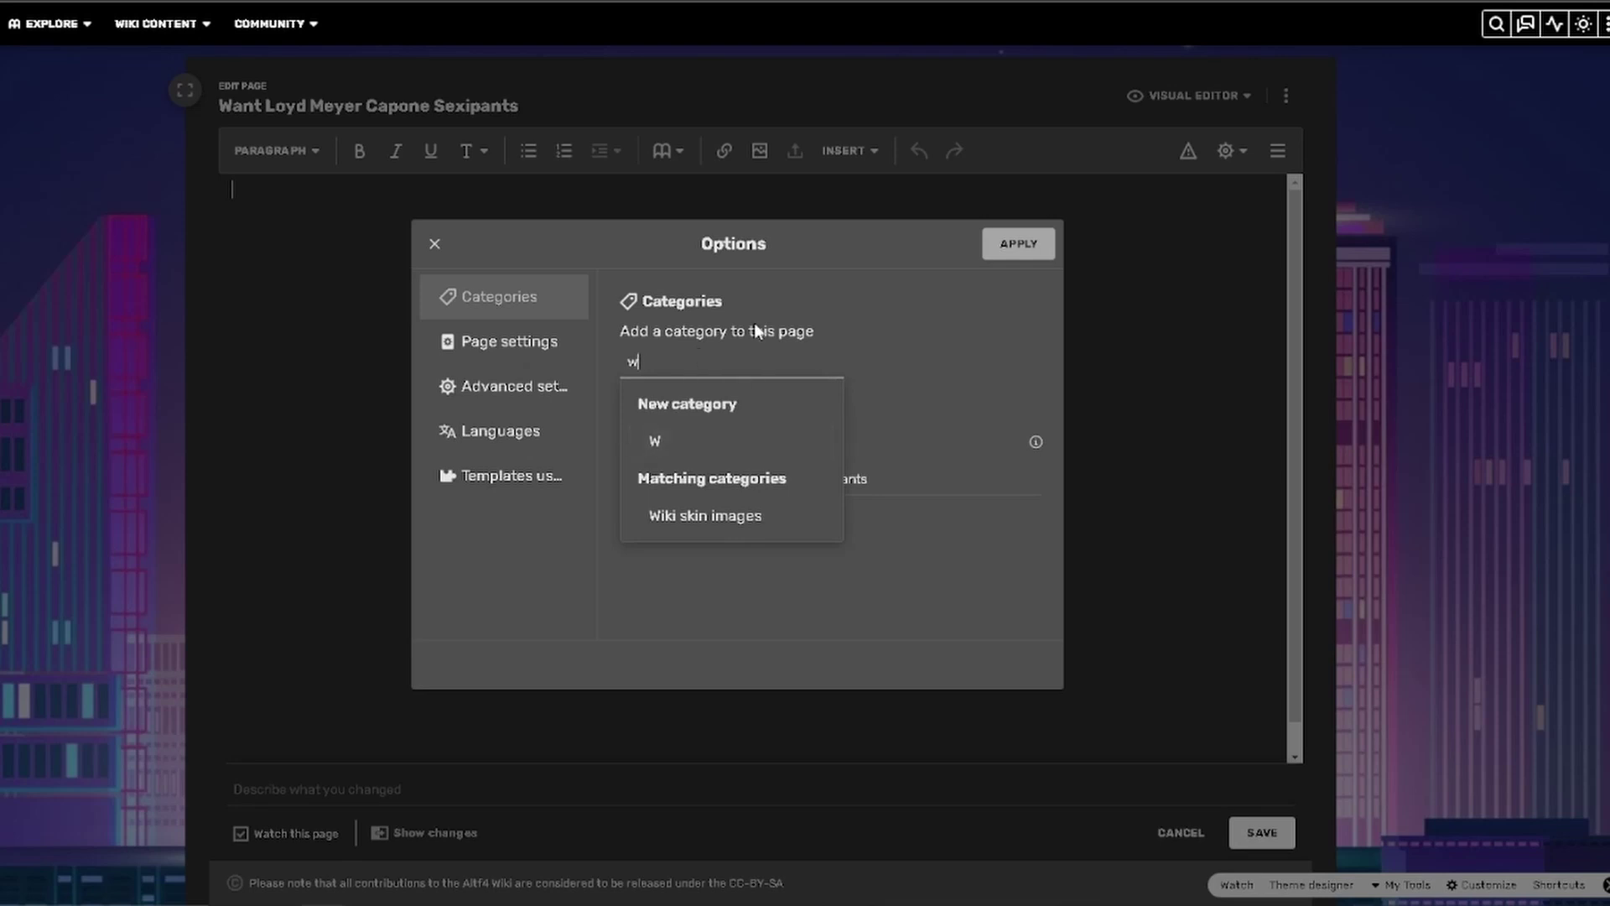
key(BackSpace)
text(male)
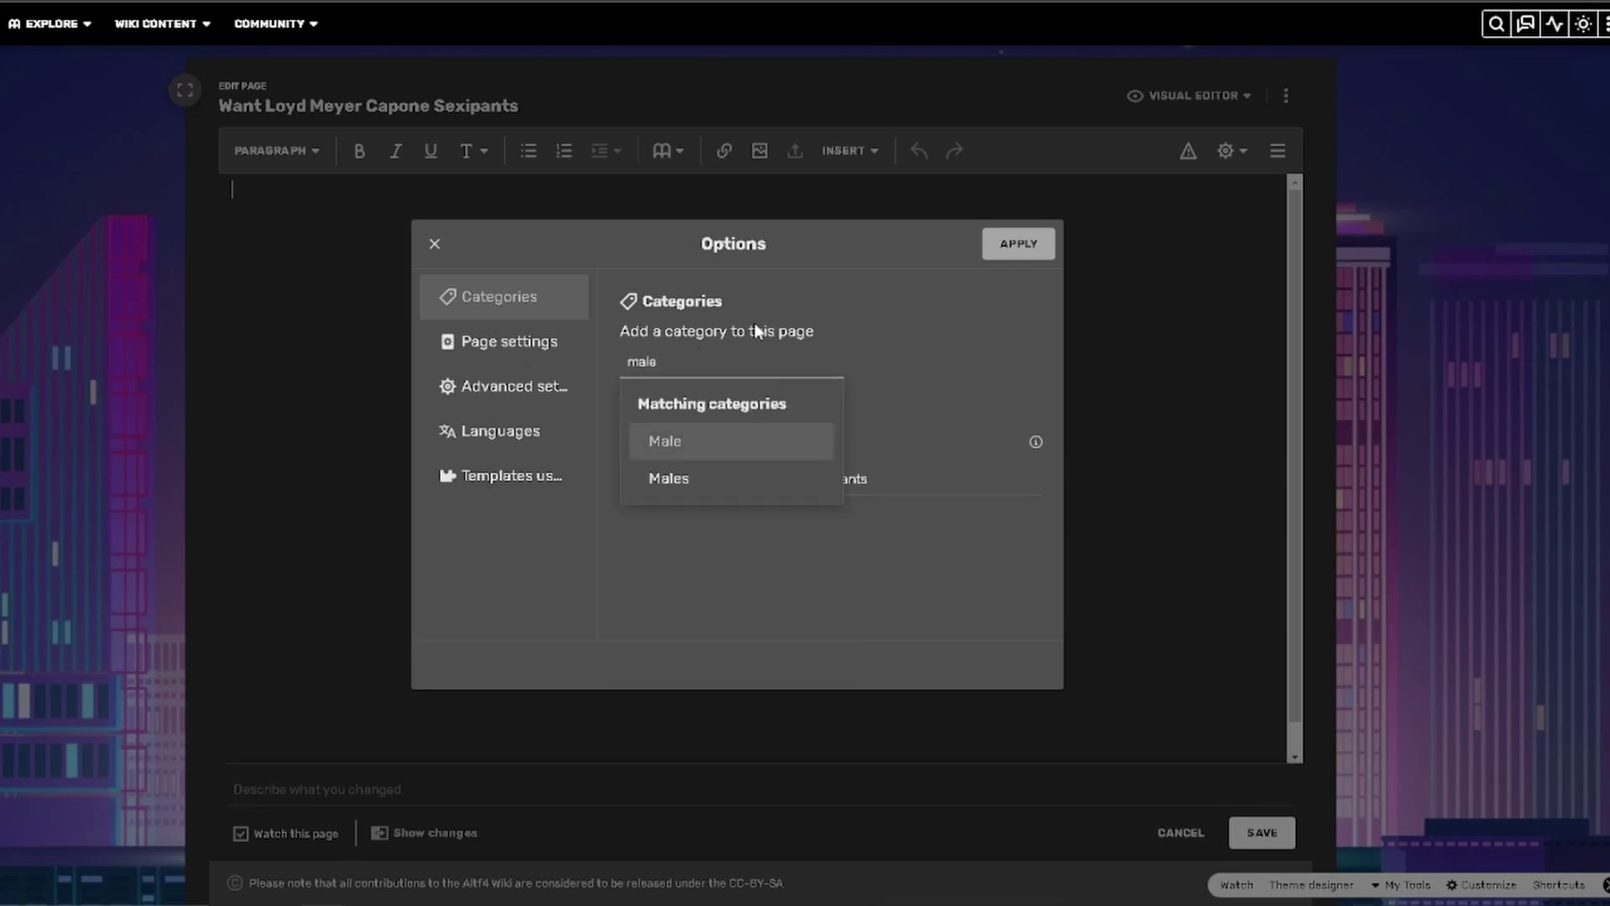
click(738, 482)
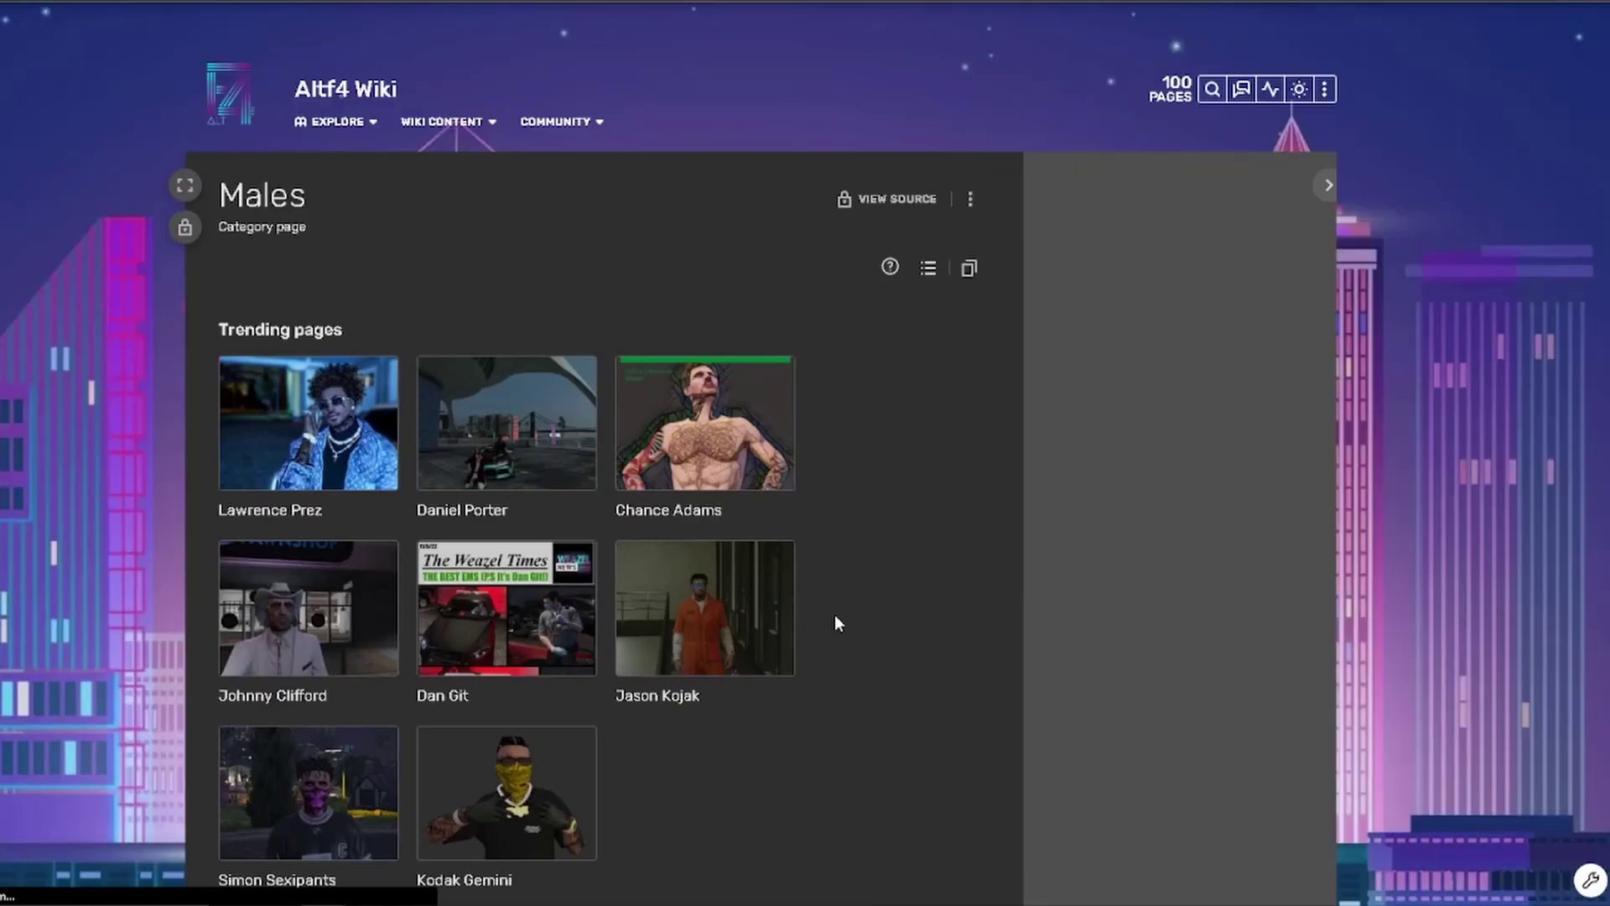
scroll(836, 623, down, 10)
- Open the new article from the Males category, edit it, and start inserting an infobox
click(882, 218)
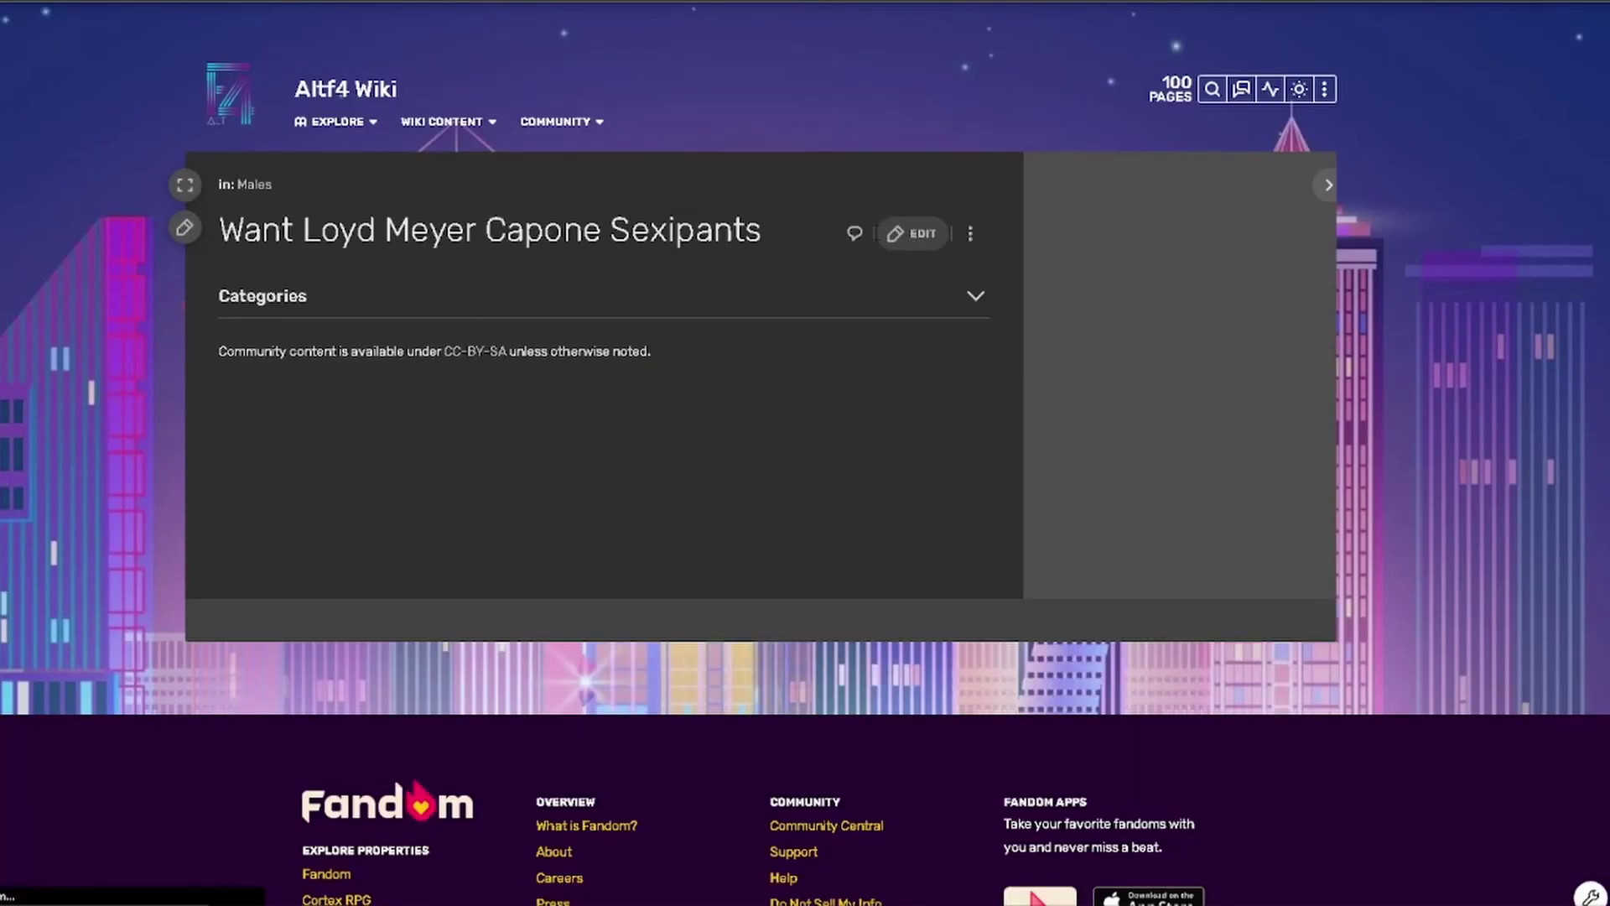
click(913, 236)
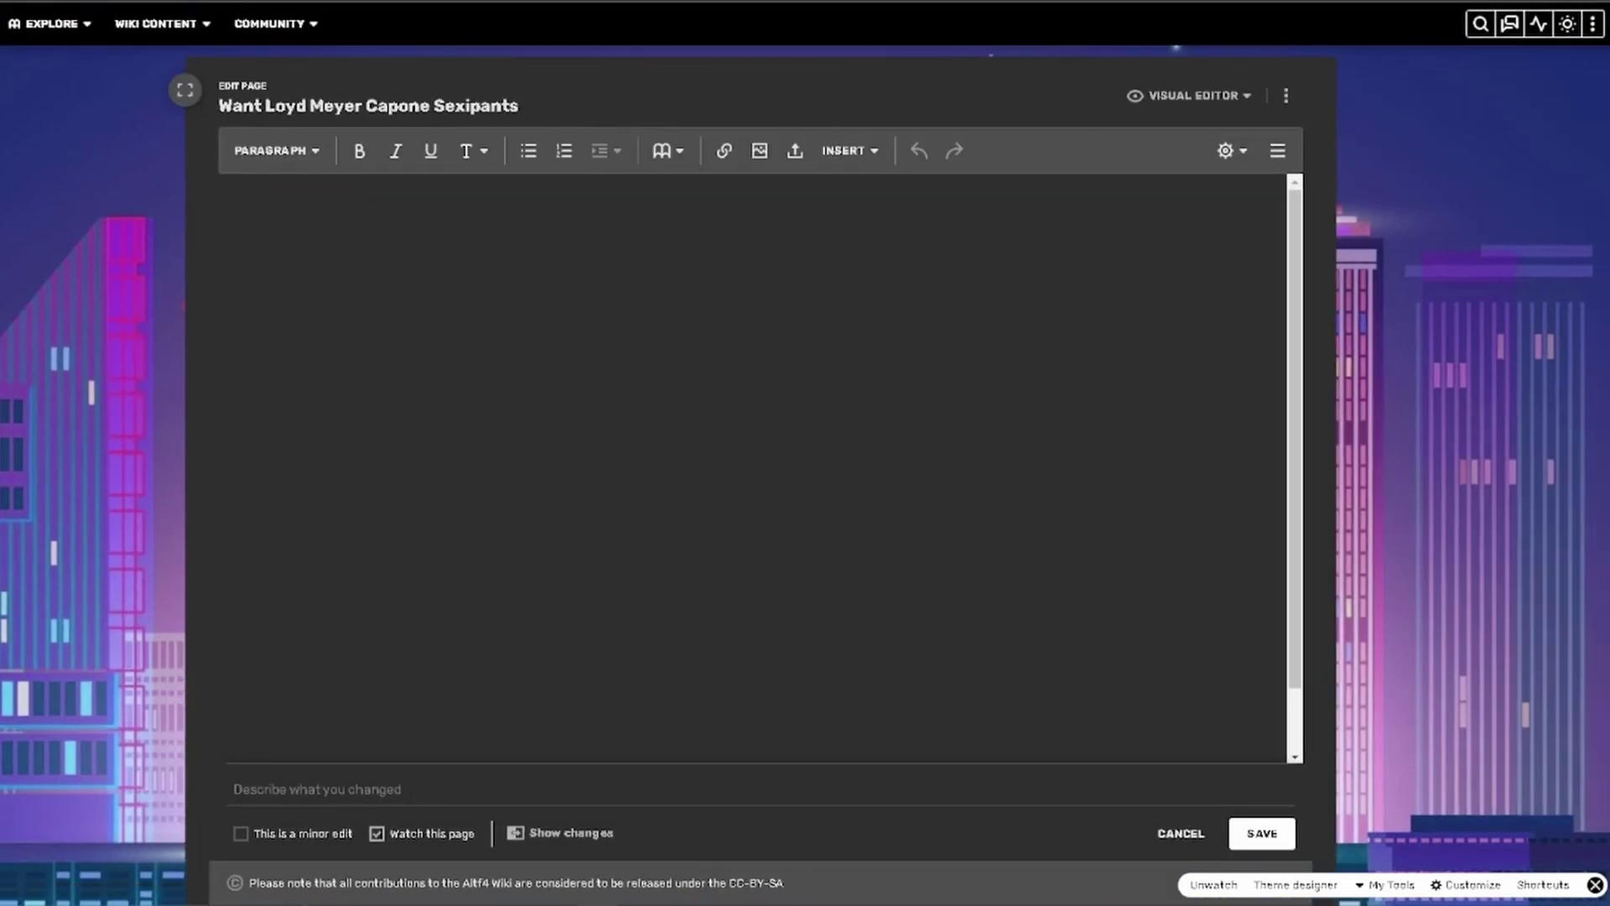
click(845, 150)
click(881, 192)
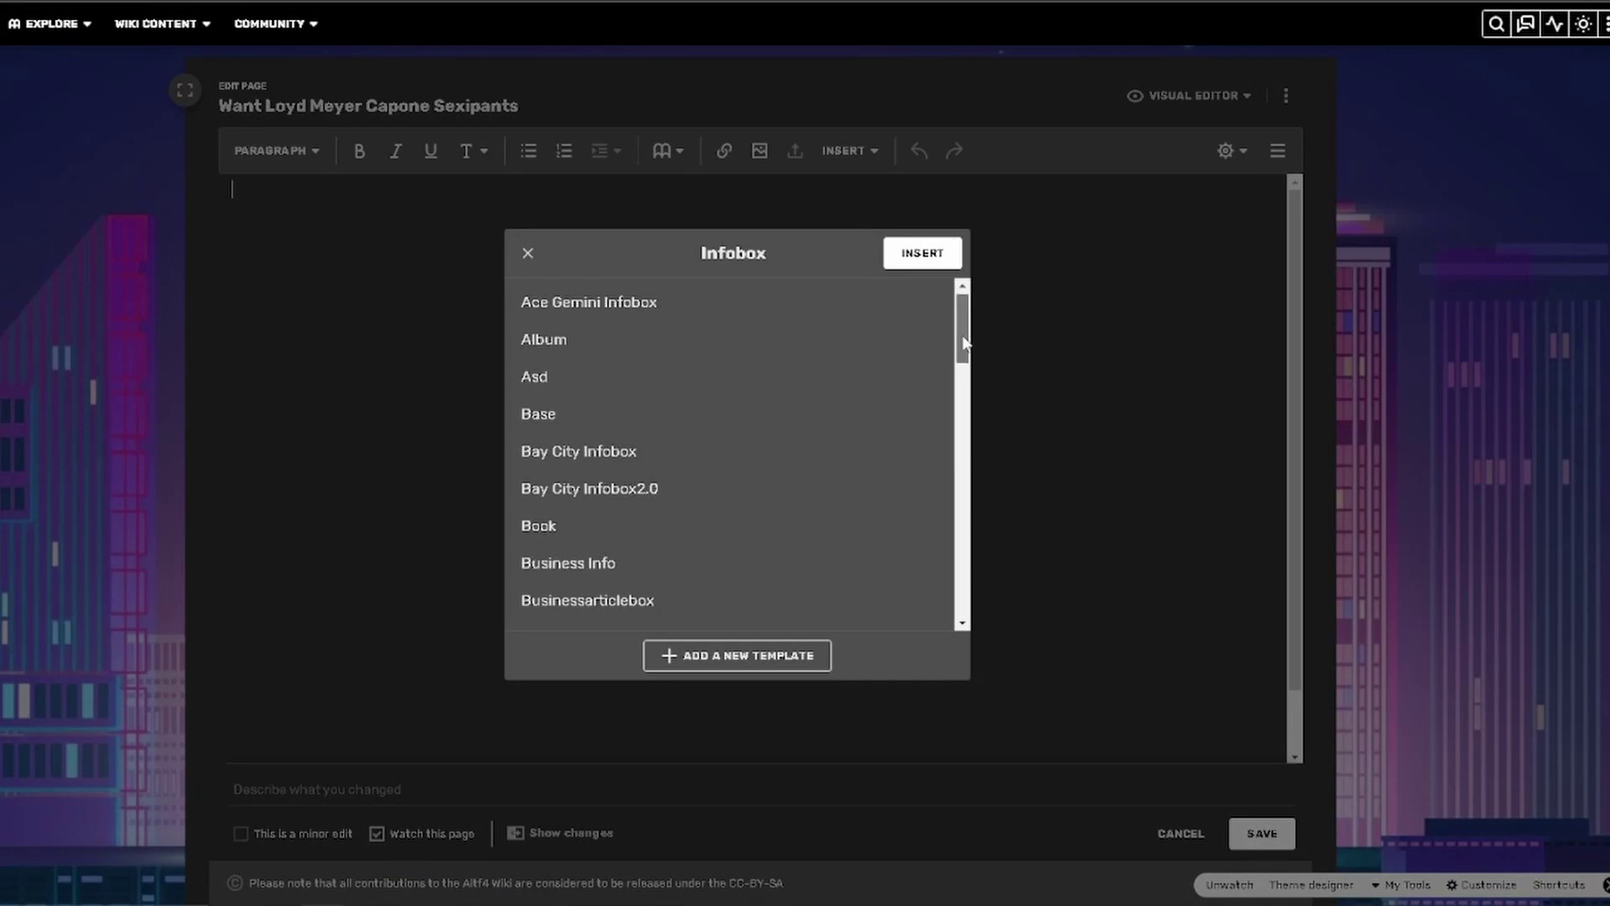
- Browse the infobox templates, try Lawrence Prez Temp, then discard it
drag(963, 342, 979, 595)
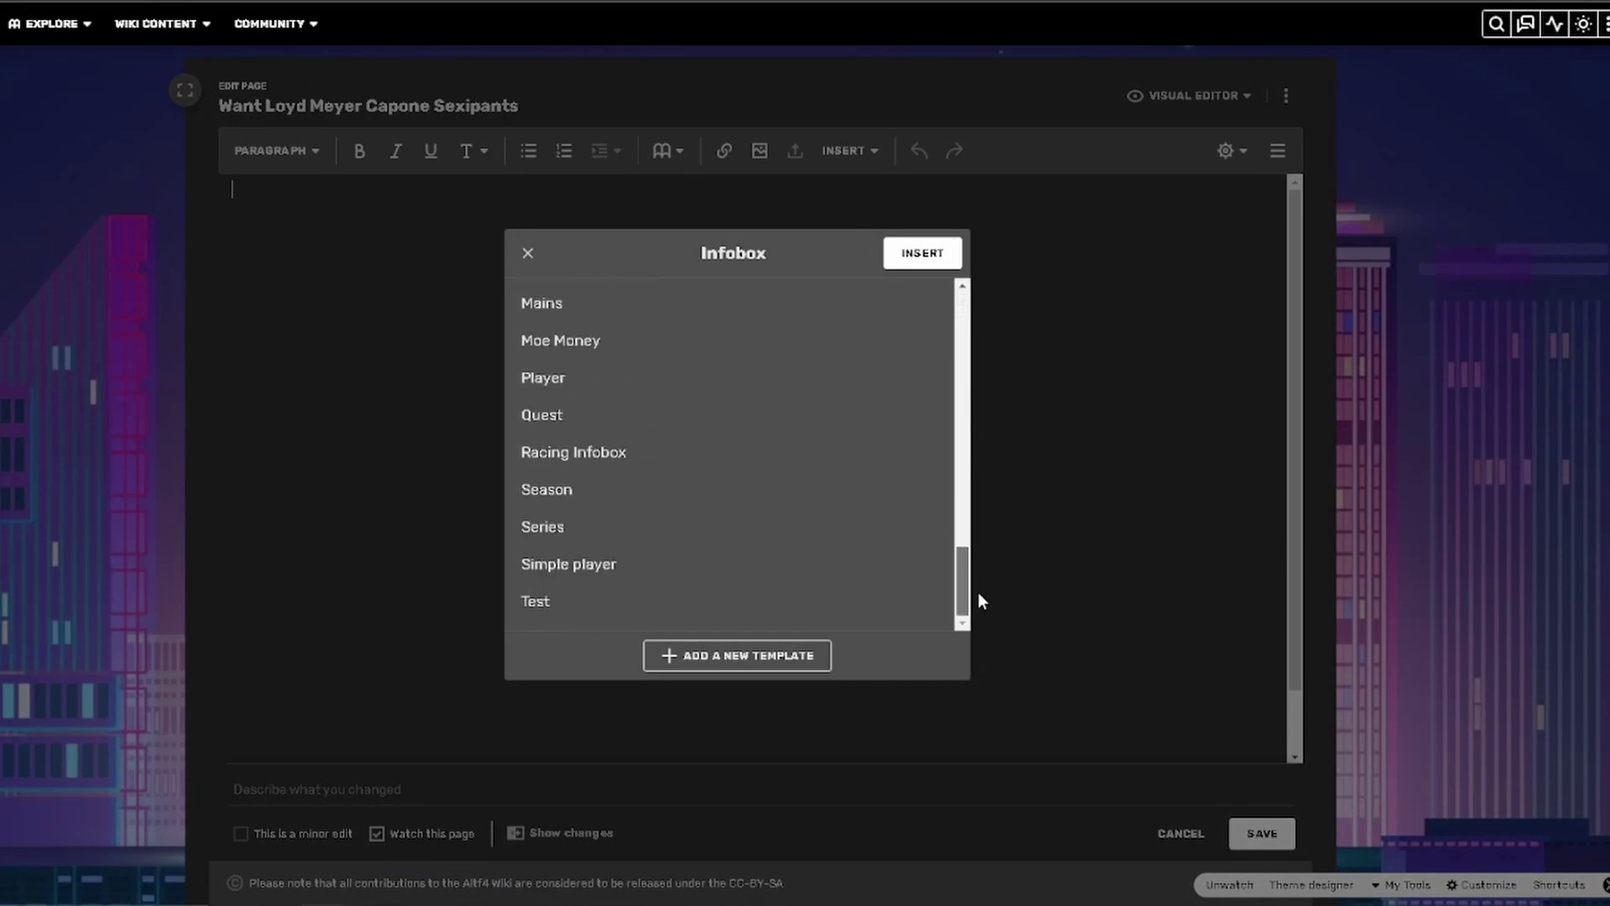
scroll(823, 588, up, 3)
scroll(819, 587, down, 3)
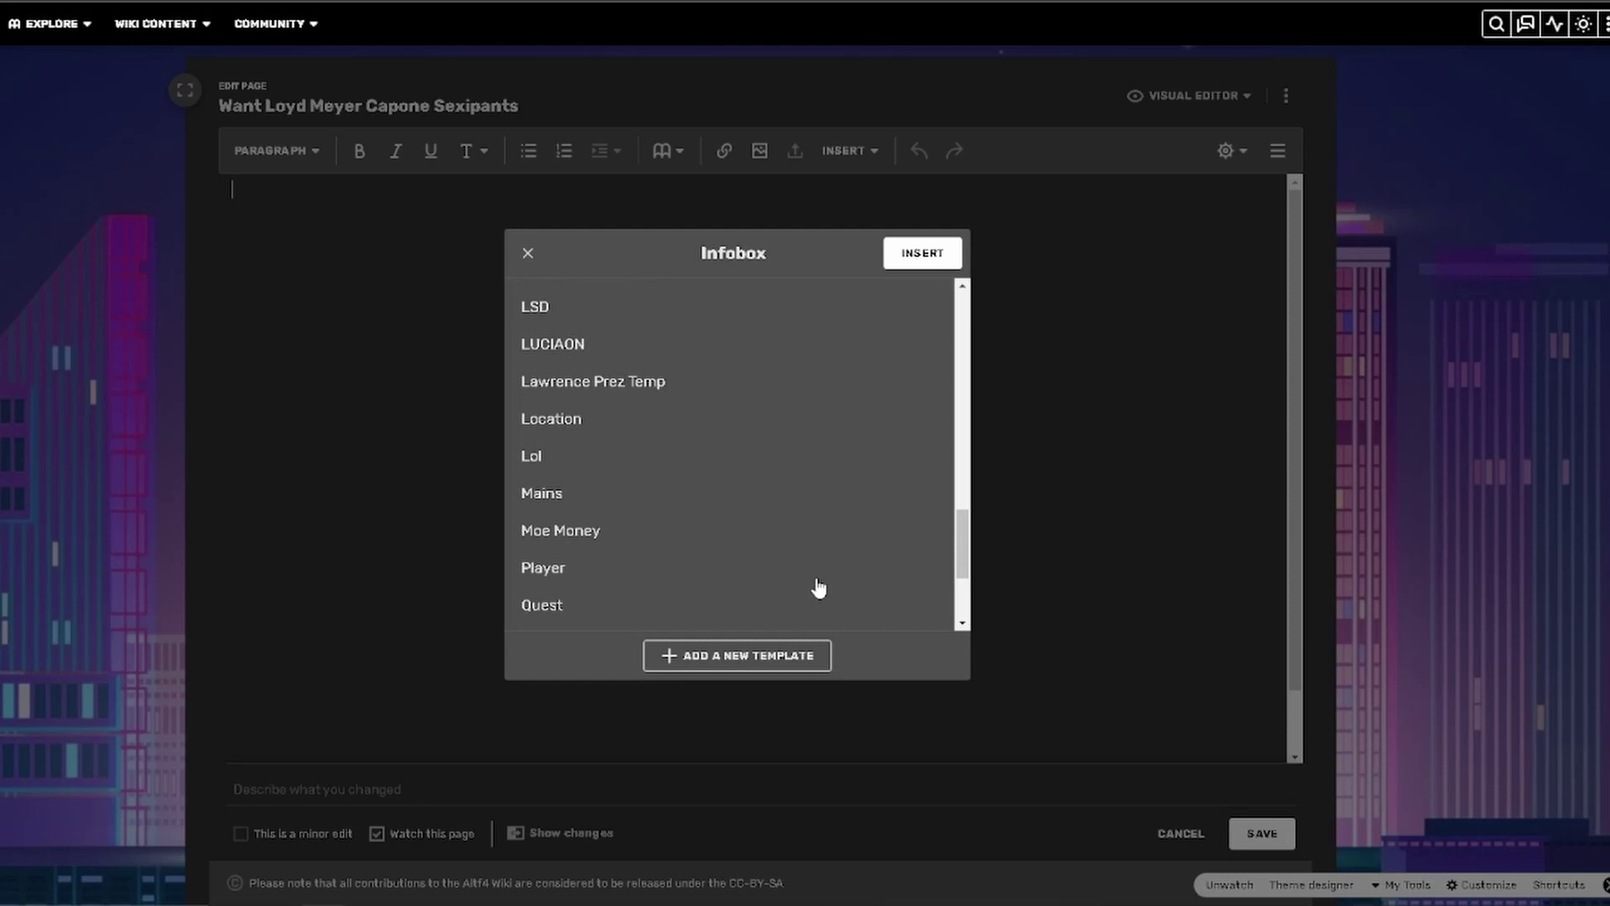
scroll(816, 578, up, 1)
click(639, 382)
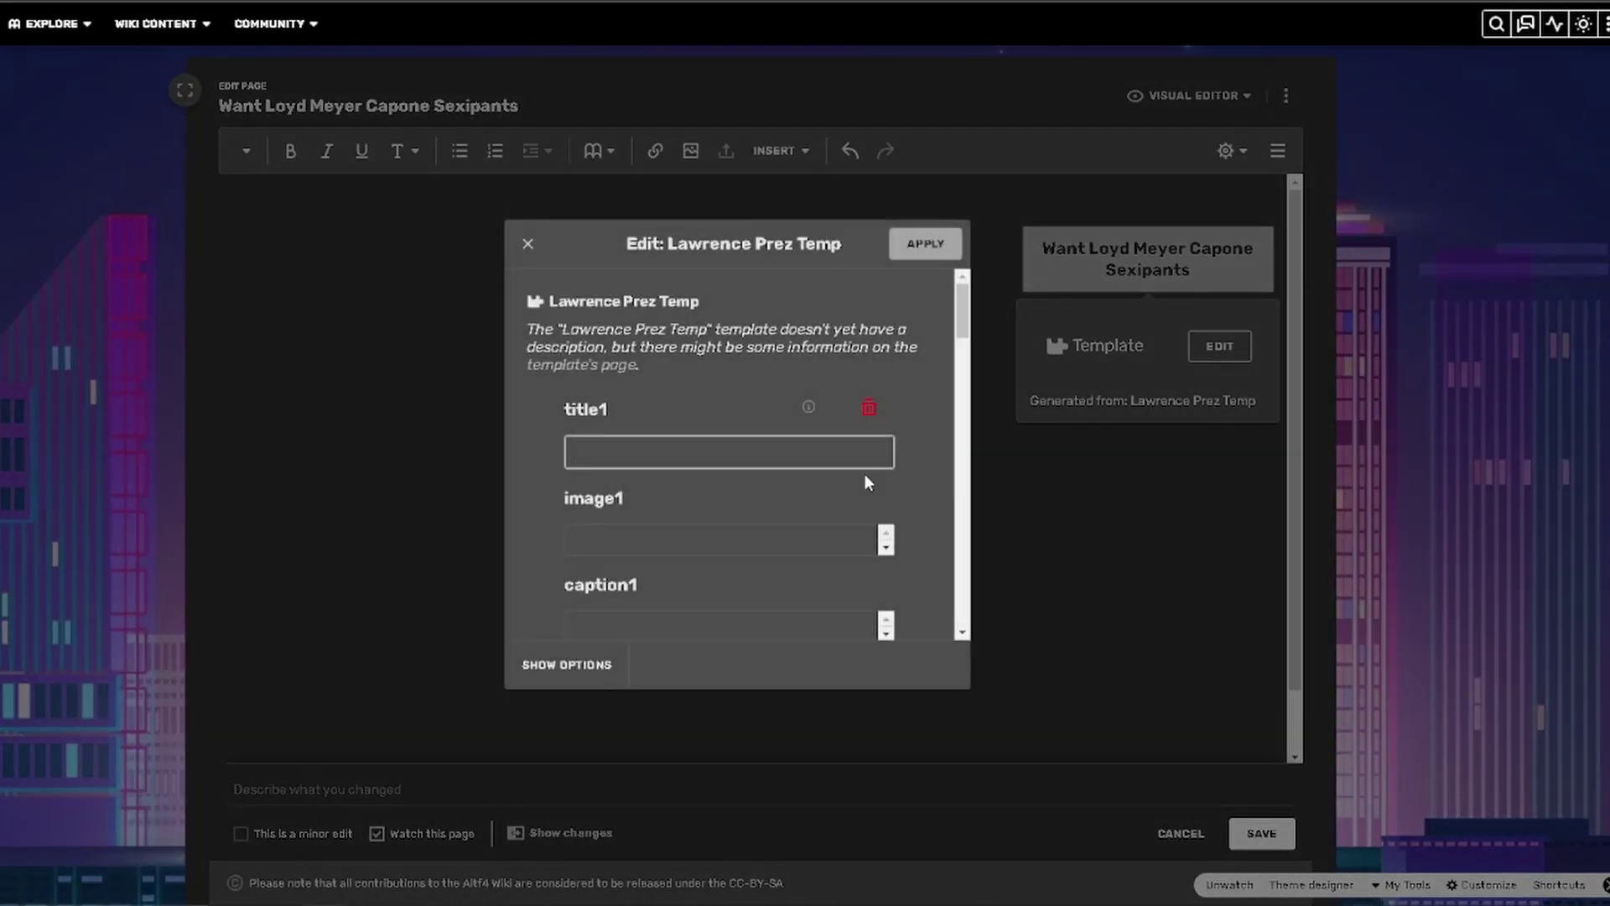
key(Escape)
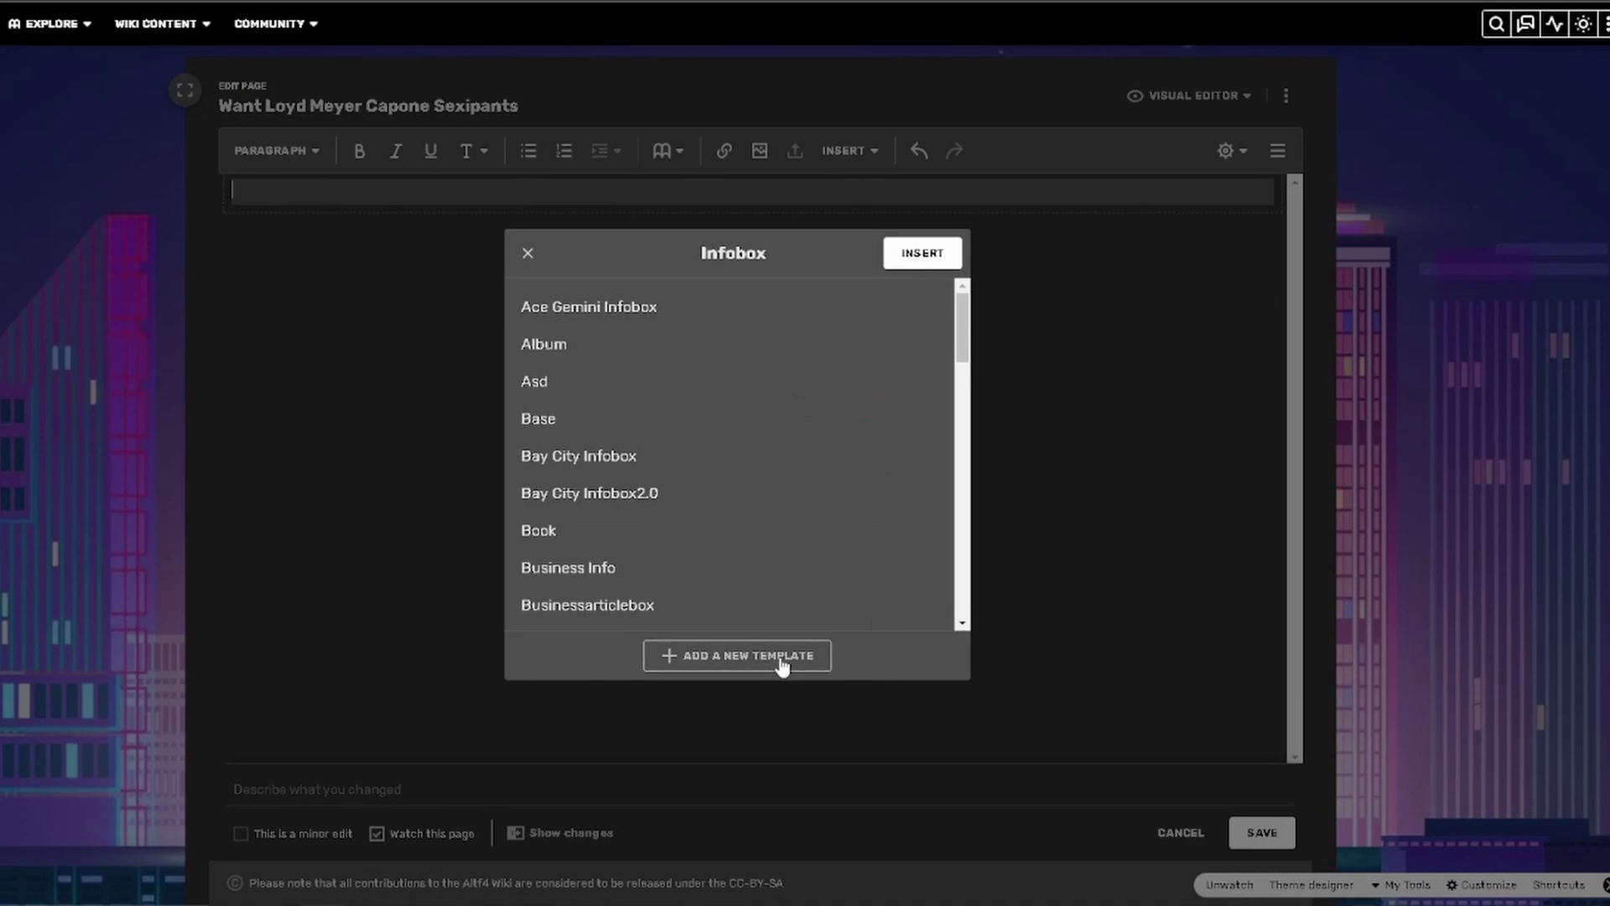
- Build a new infobox with edited title and label rows, publish it as Loyd Rizz Temp and insert it
click(778, 656)
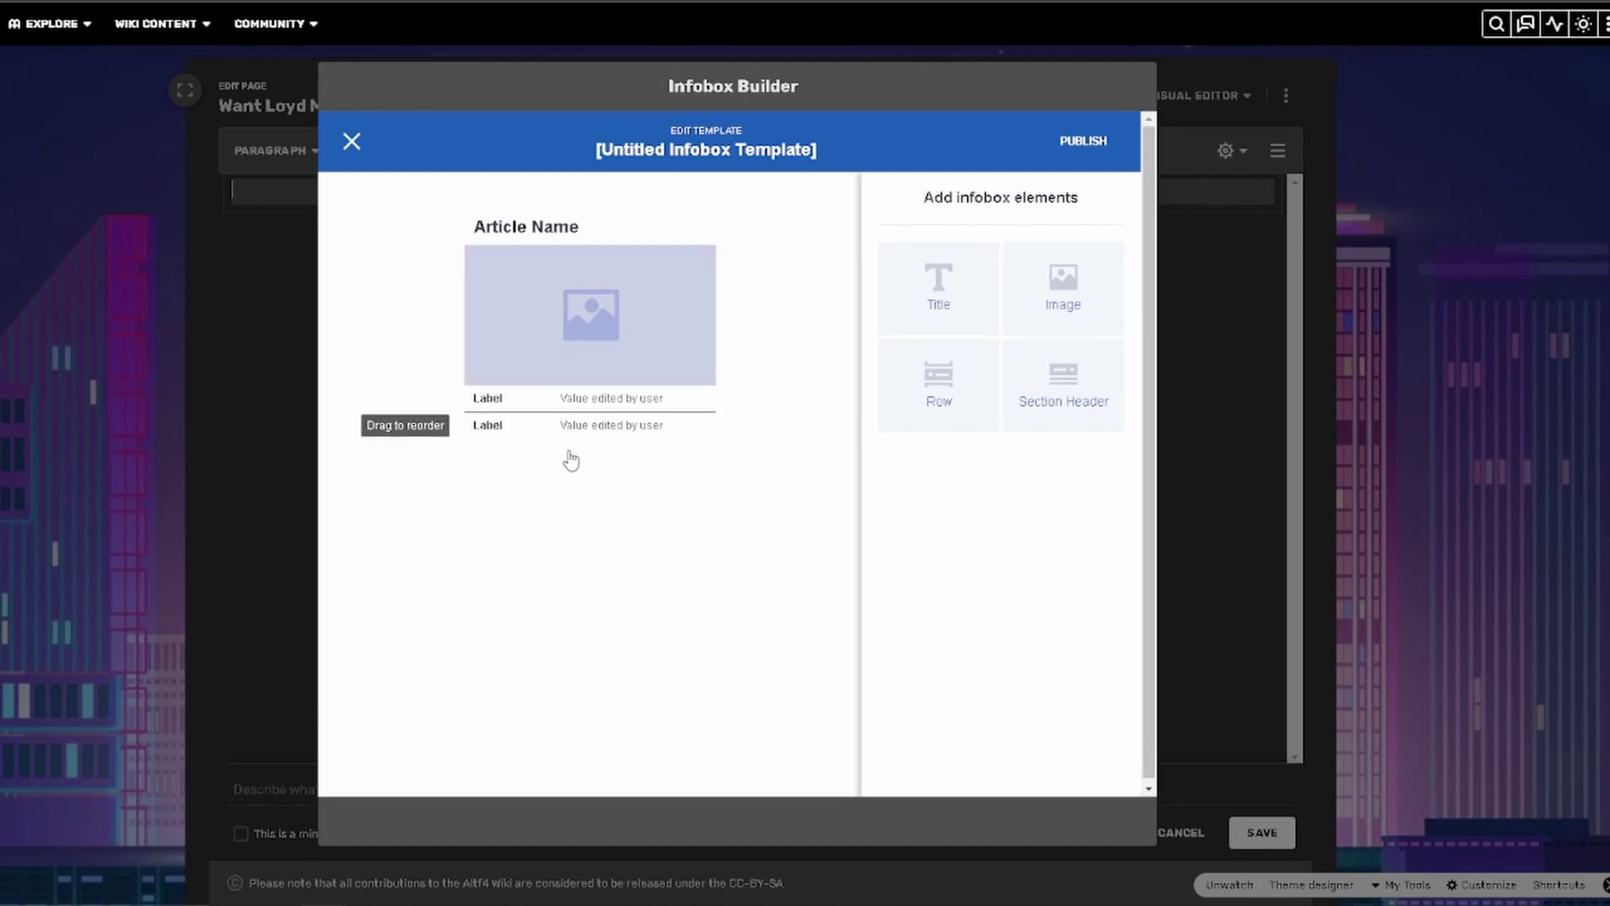
click(570, 226)
click(608, 401)
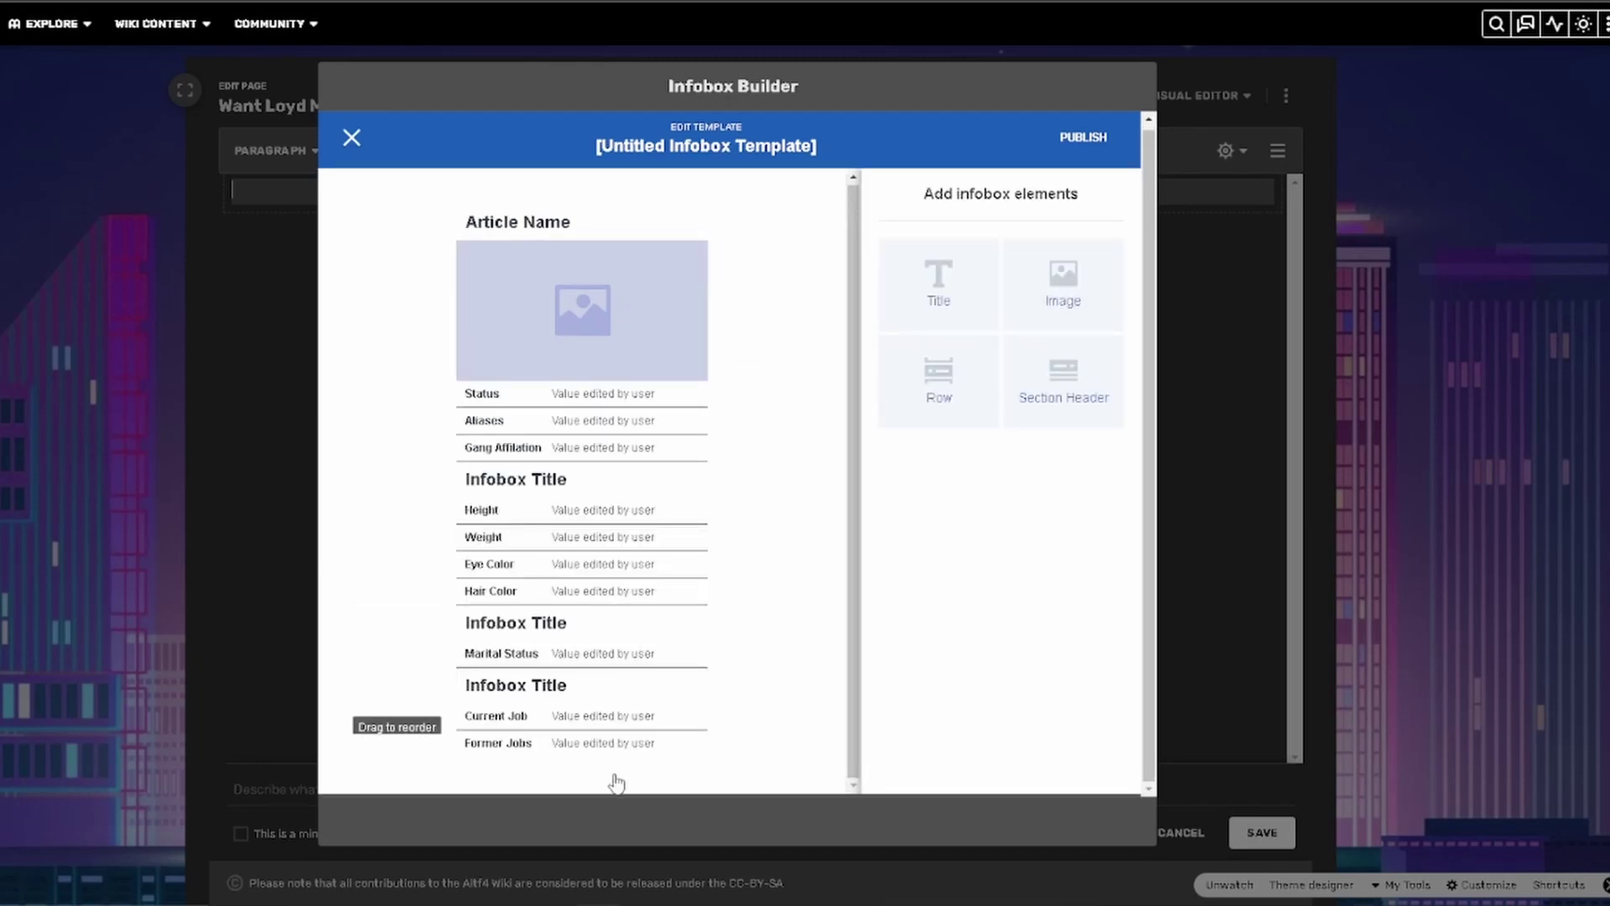
click(1086, 142)
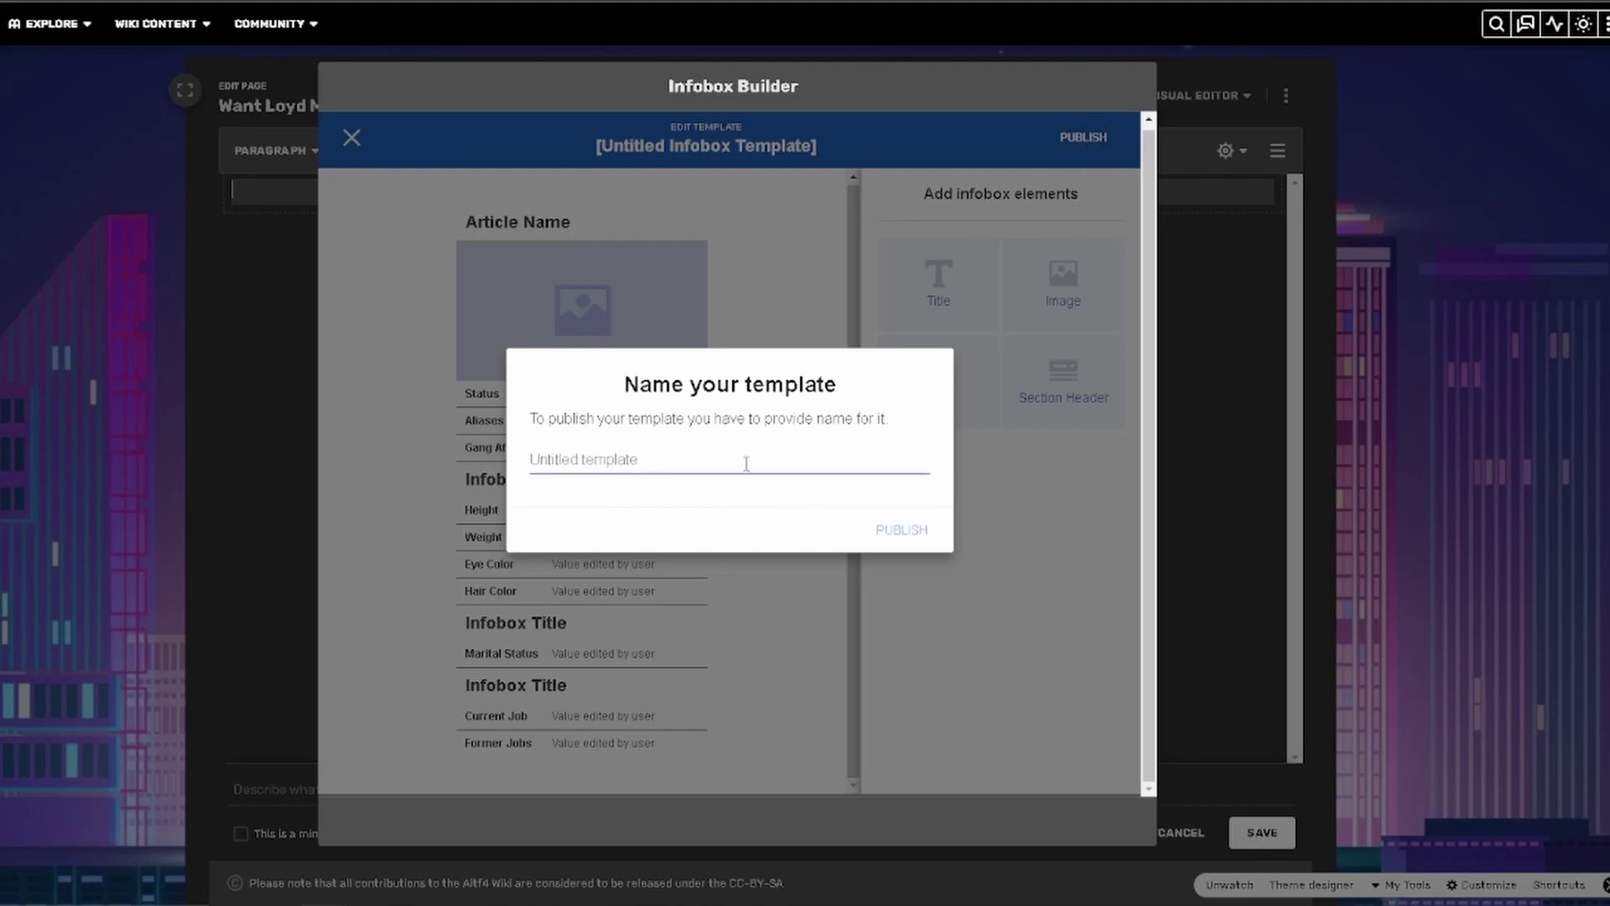
text(Loyd Rizz Temp)
click(920, 530)
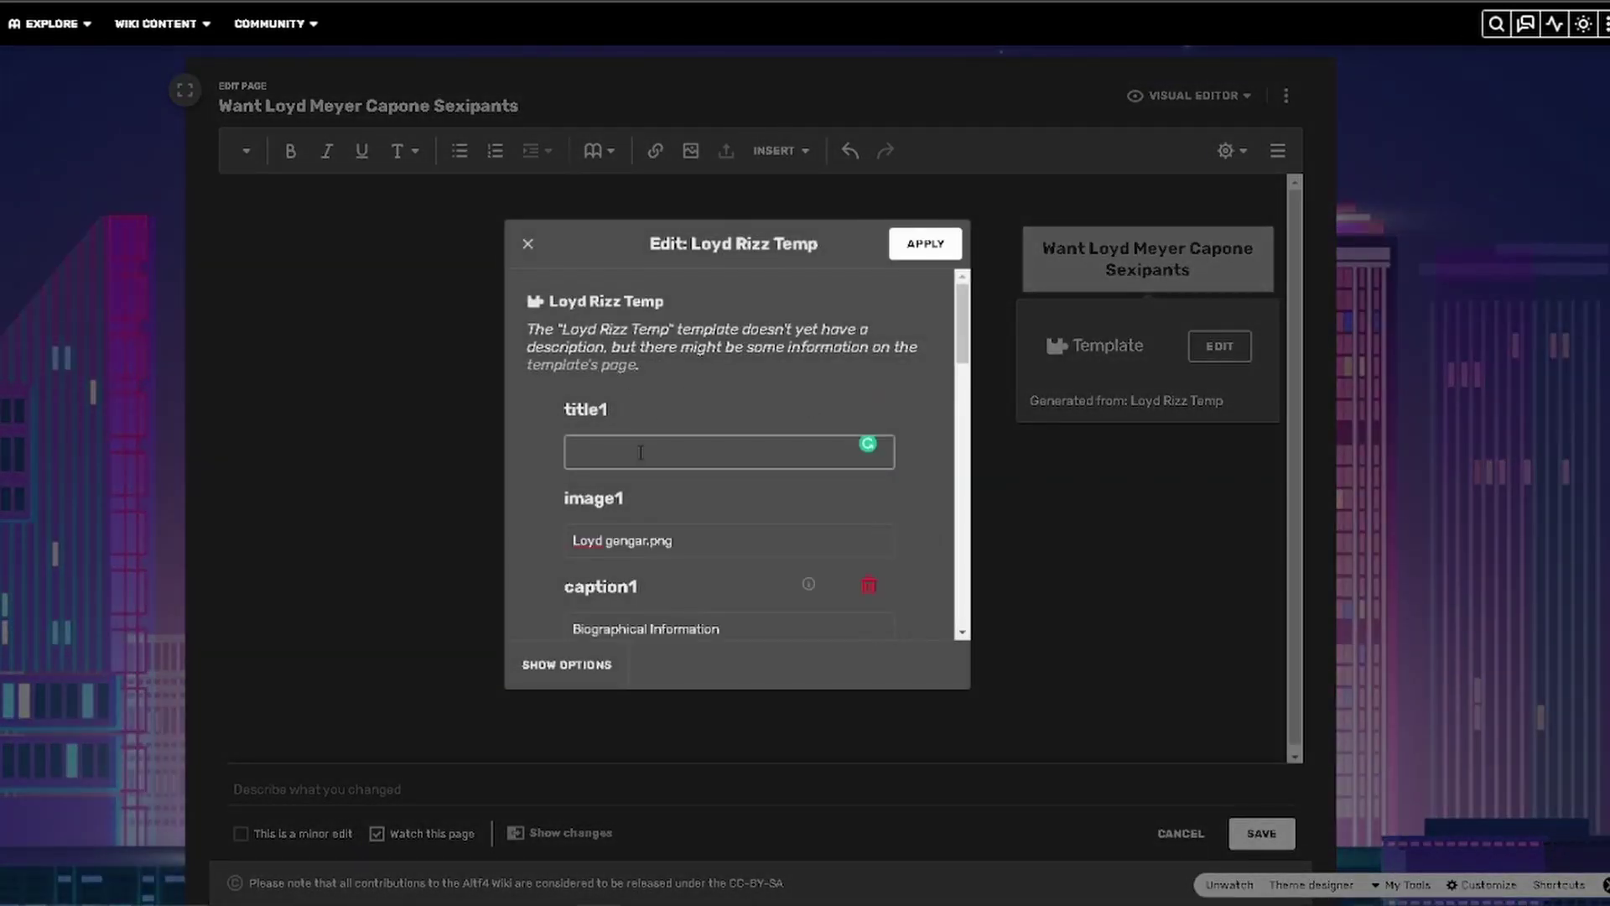
- Apply the filled-in Loyd Rizz Temp infobox values and save the article
scroll(637, 470, down, 15)
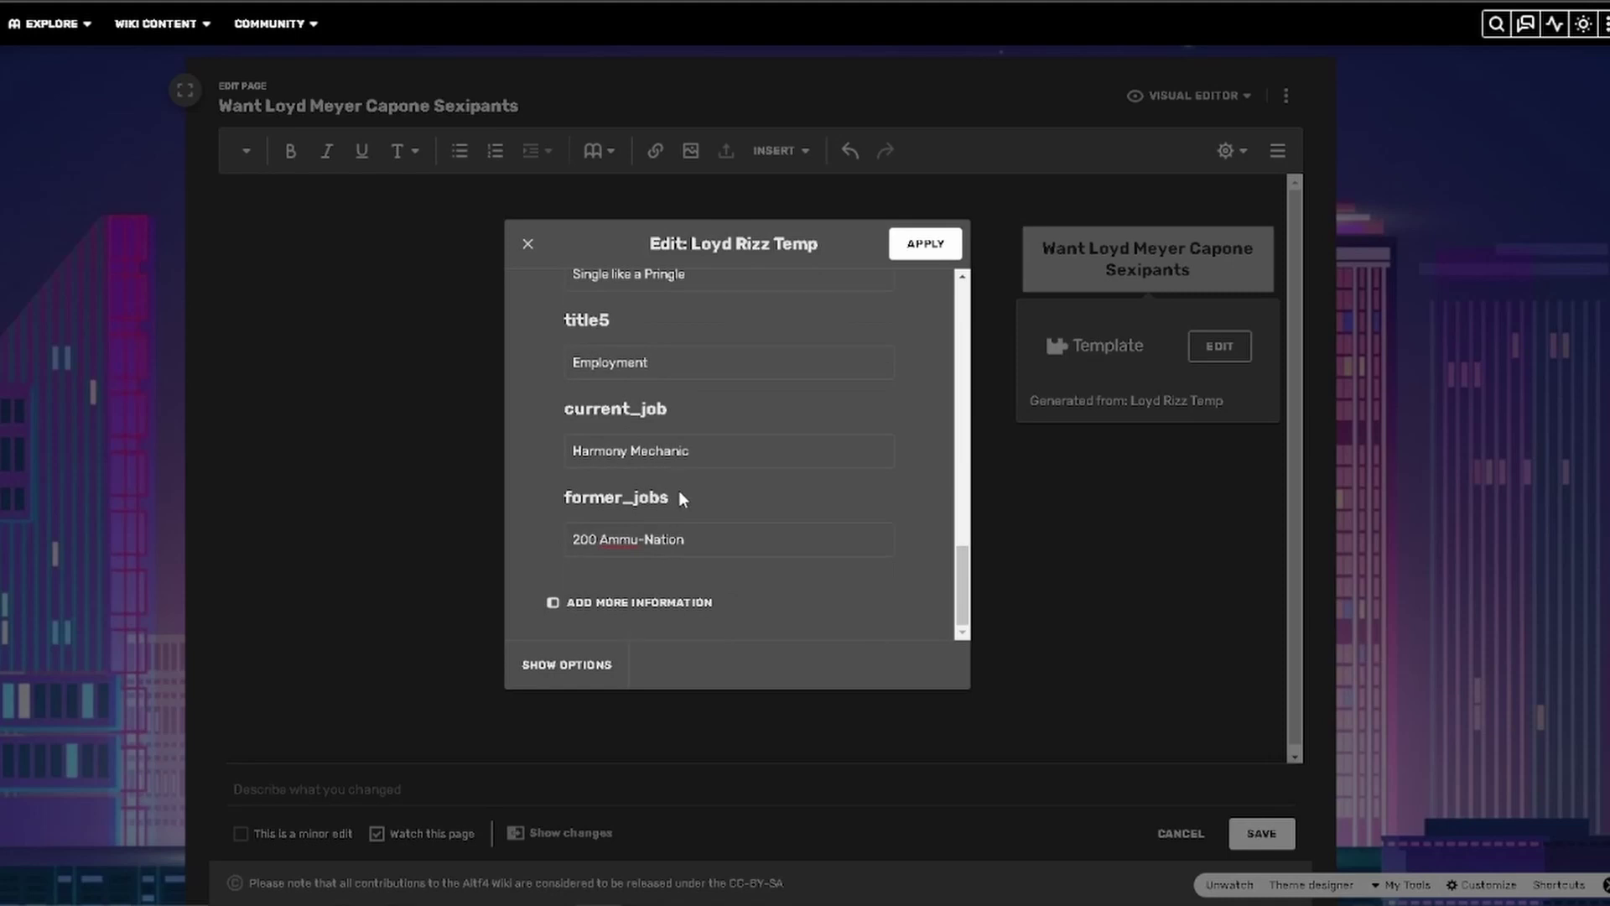
scroll(683, 621, up, 15)
click(926, 247)
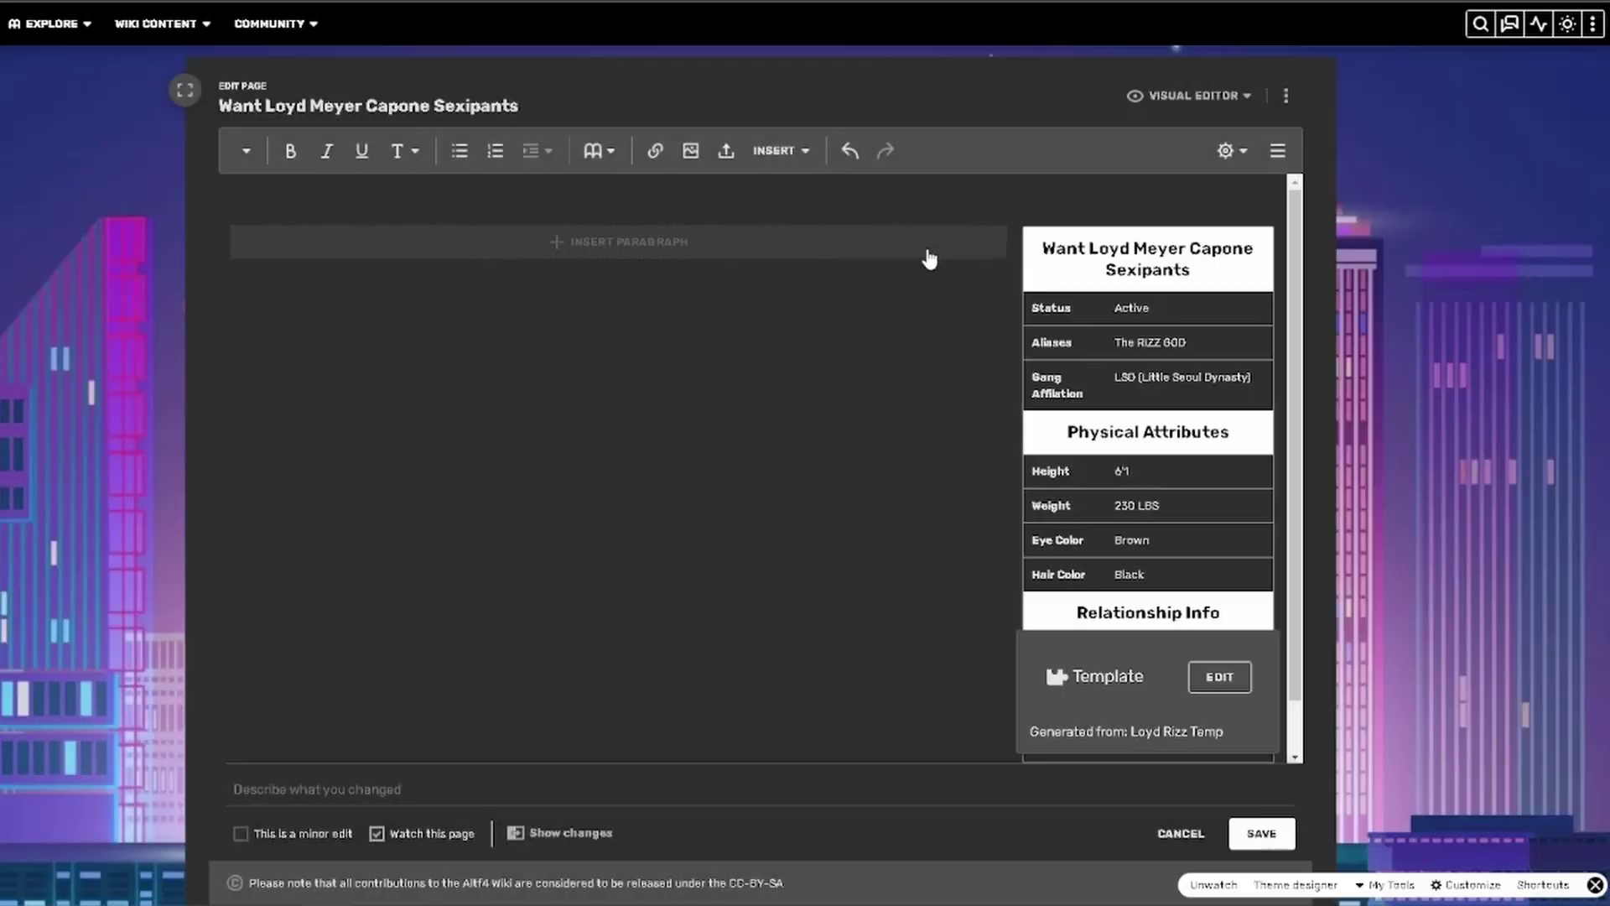
click(1261, 832)
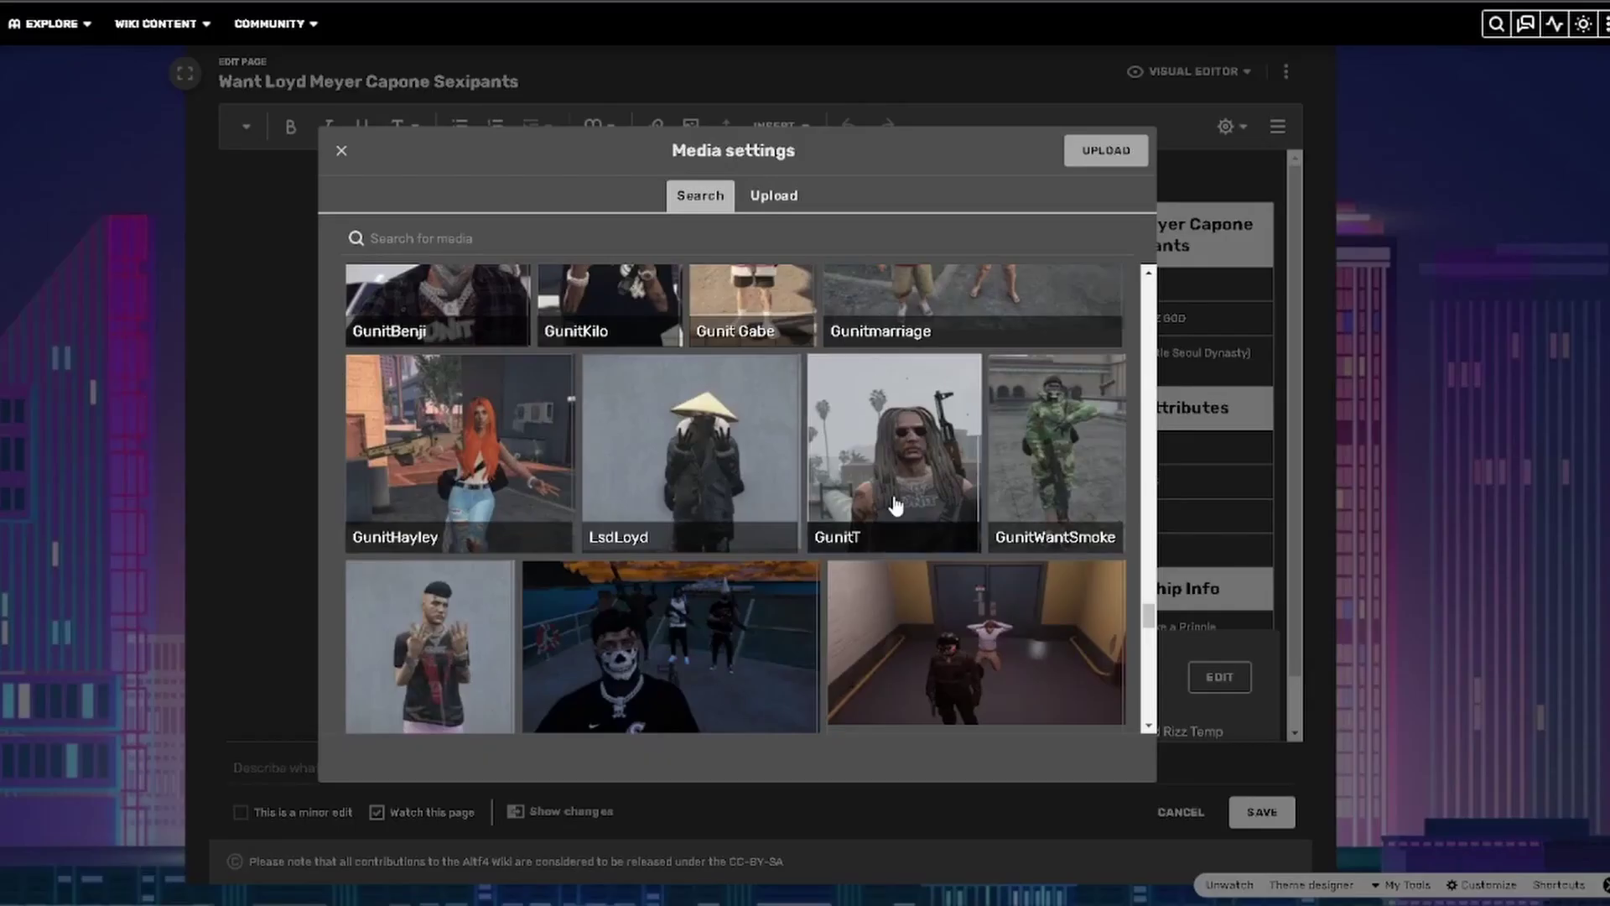
- Copy the file name LsdLoyd.png from its file page, then close the media picker in the editor
click(706, 475)
scroll(706, 475, down, 2)
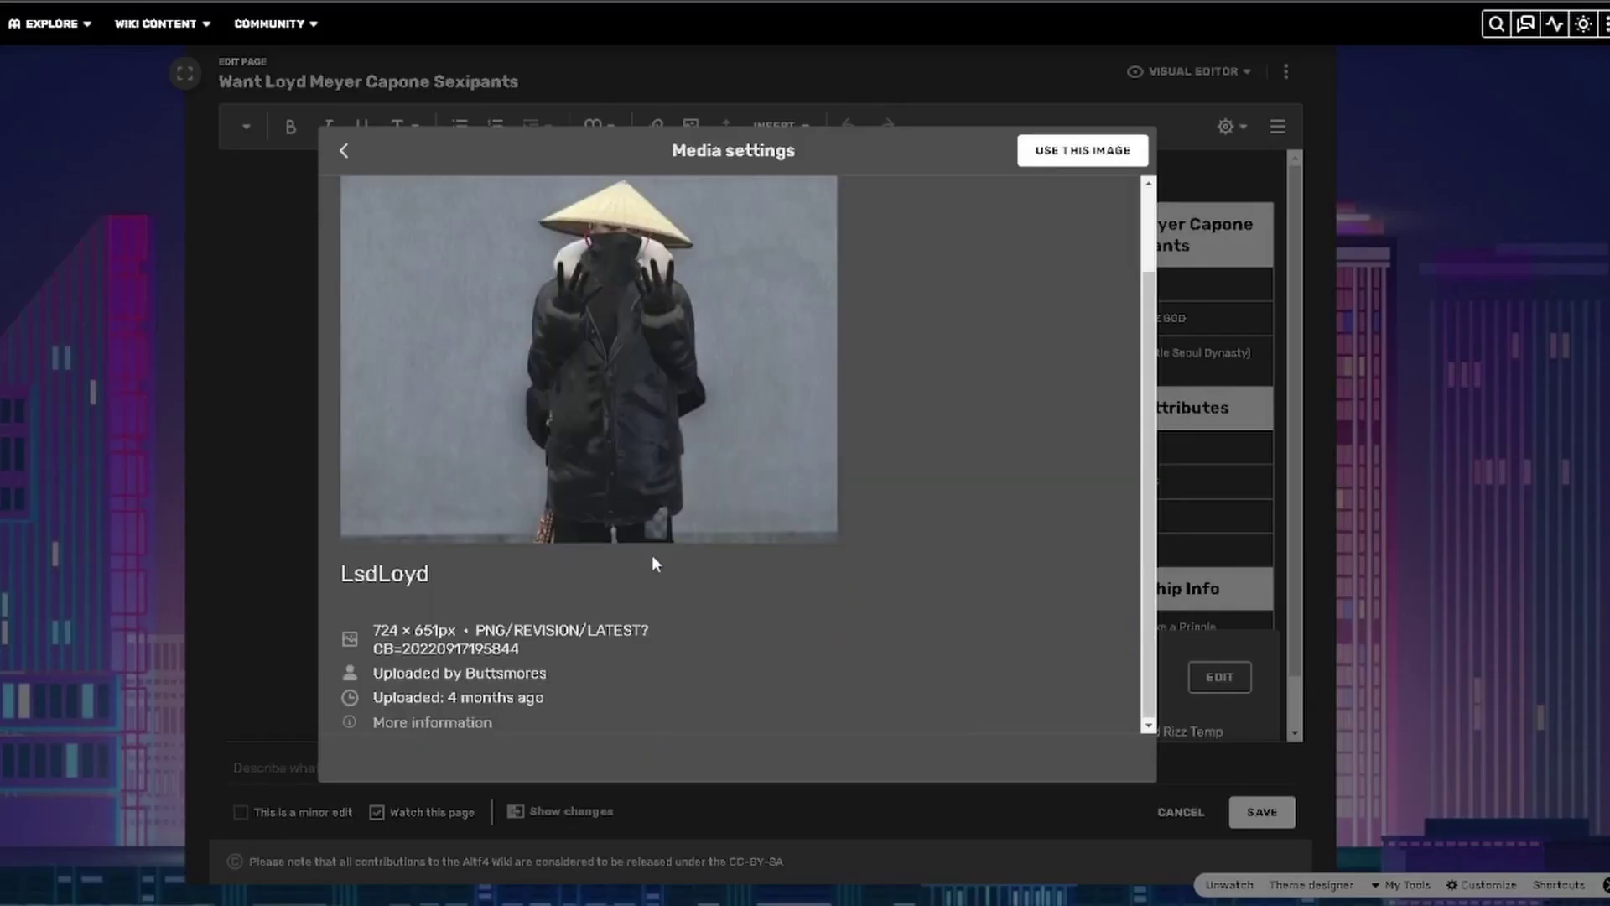
click(481, 727)
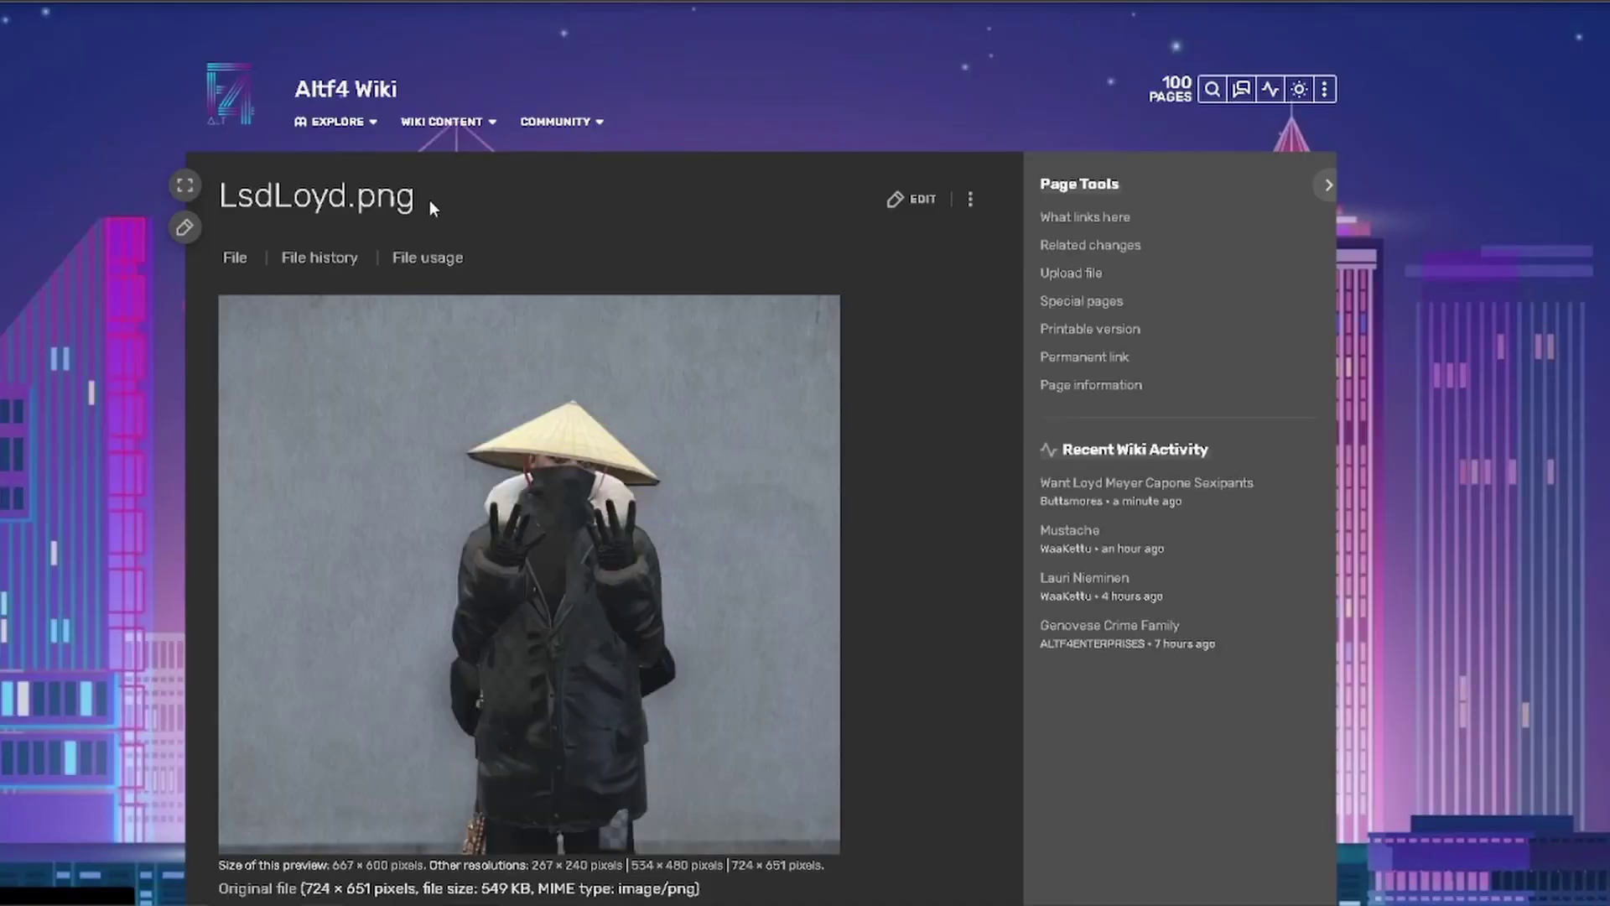
drag(430, 200, 237, 198)
right_click(299, 202)
click(359, 208)
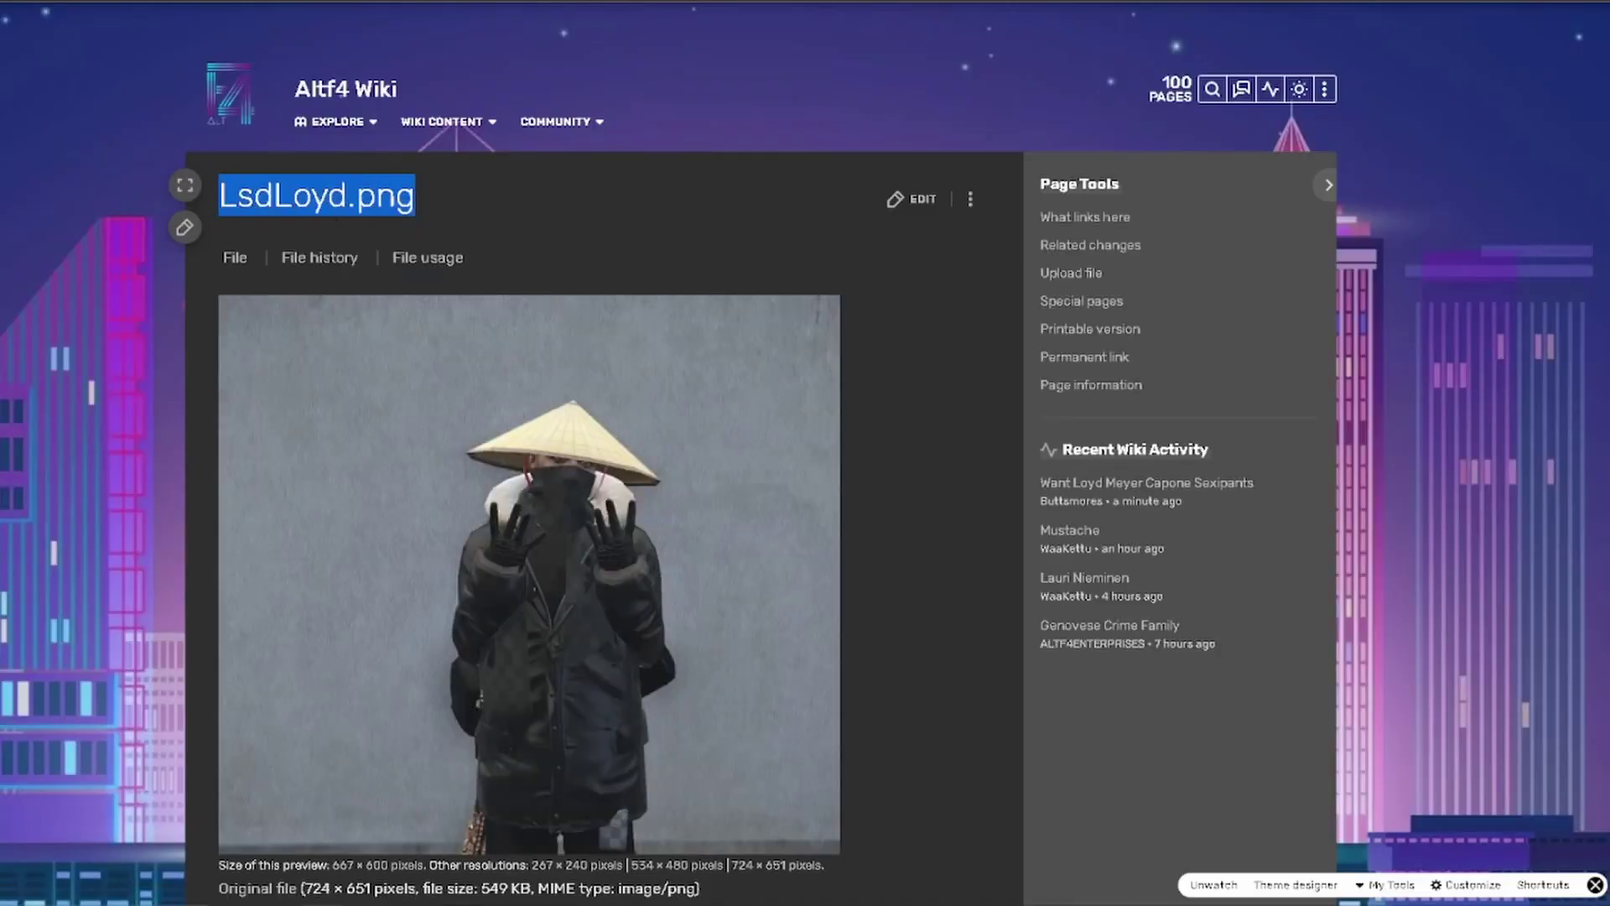
key(ctrl+w)
click(344, 152)
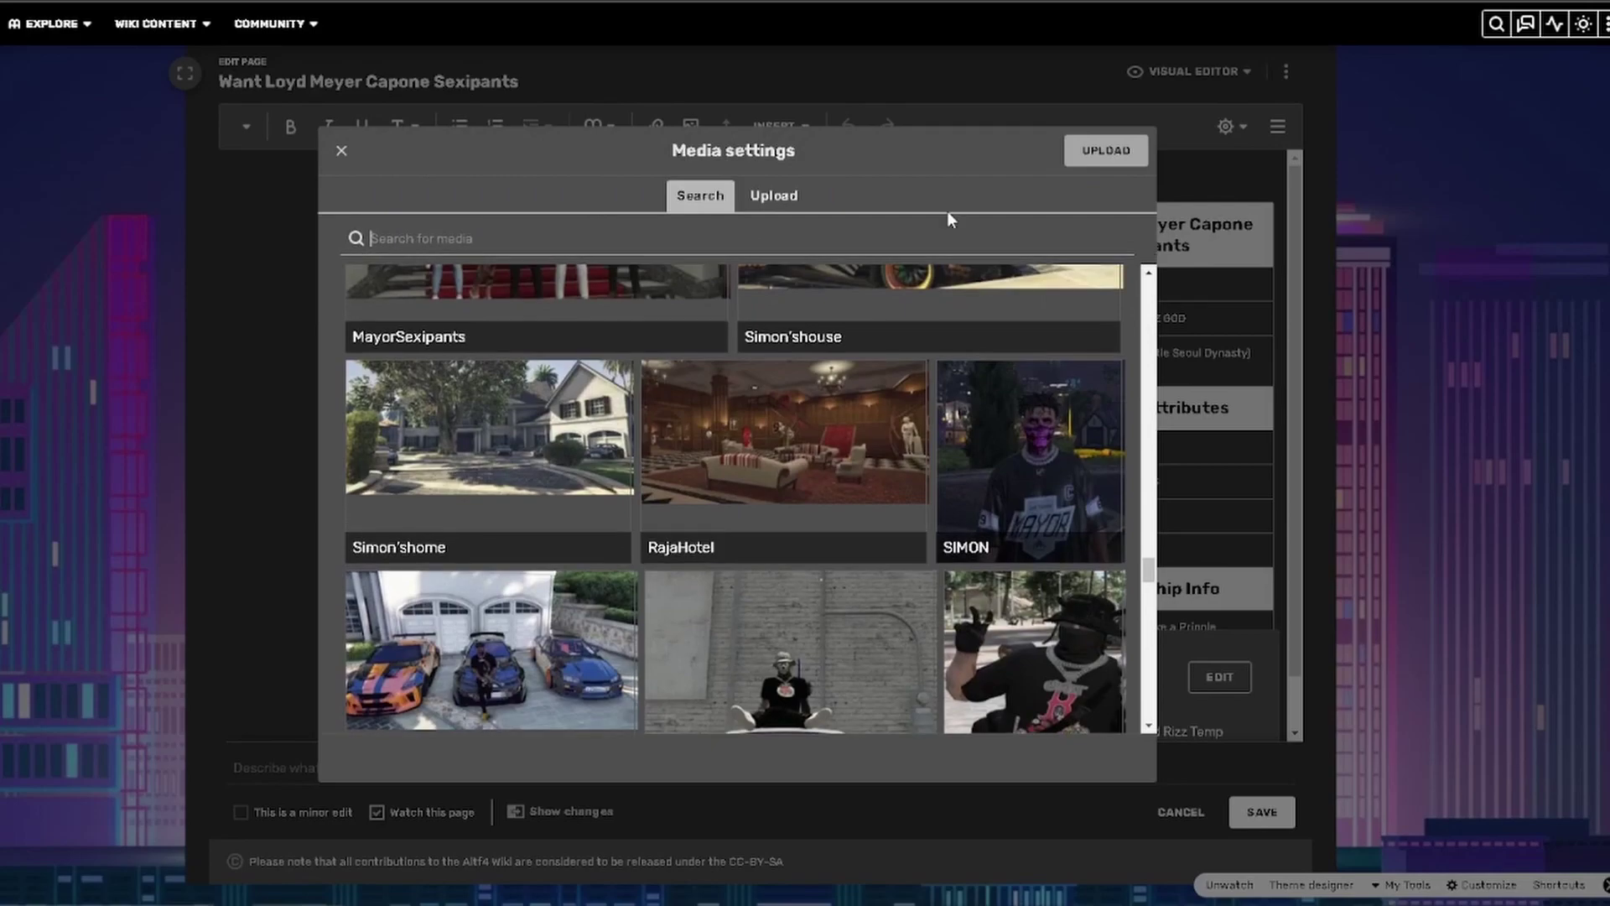
click(342, 153)
- Replace the infobox image1 value with LsdLoyd.png and apply it
click(1219, 677)
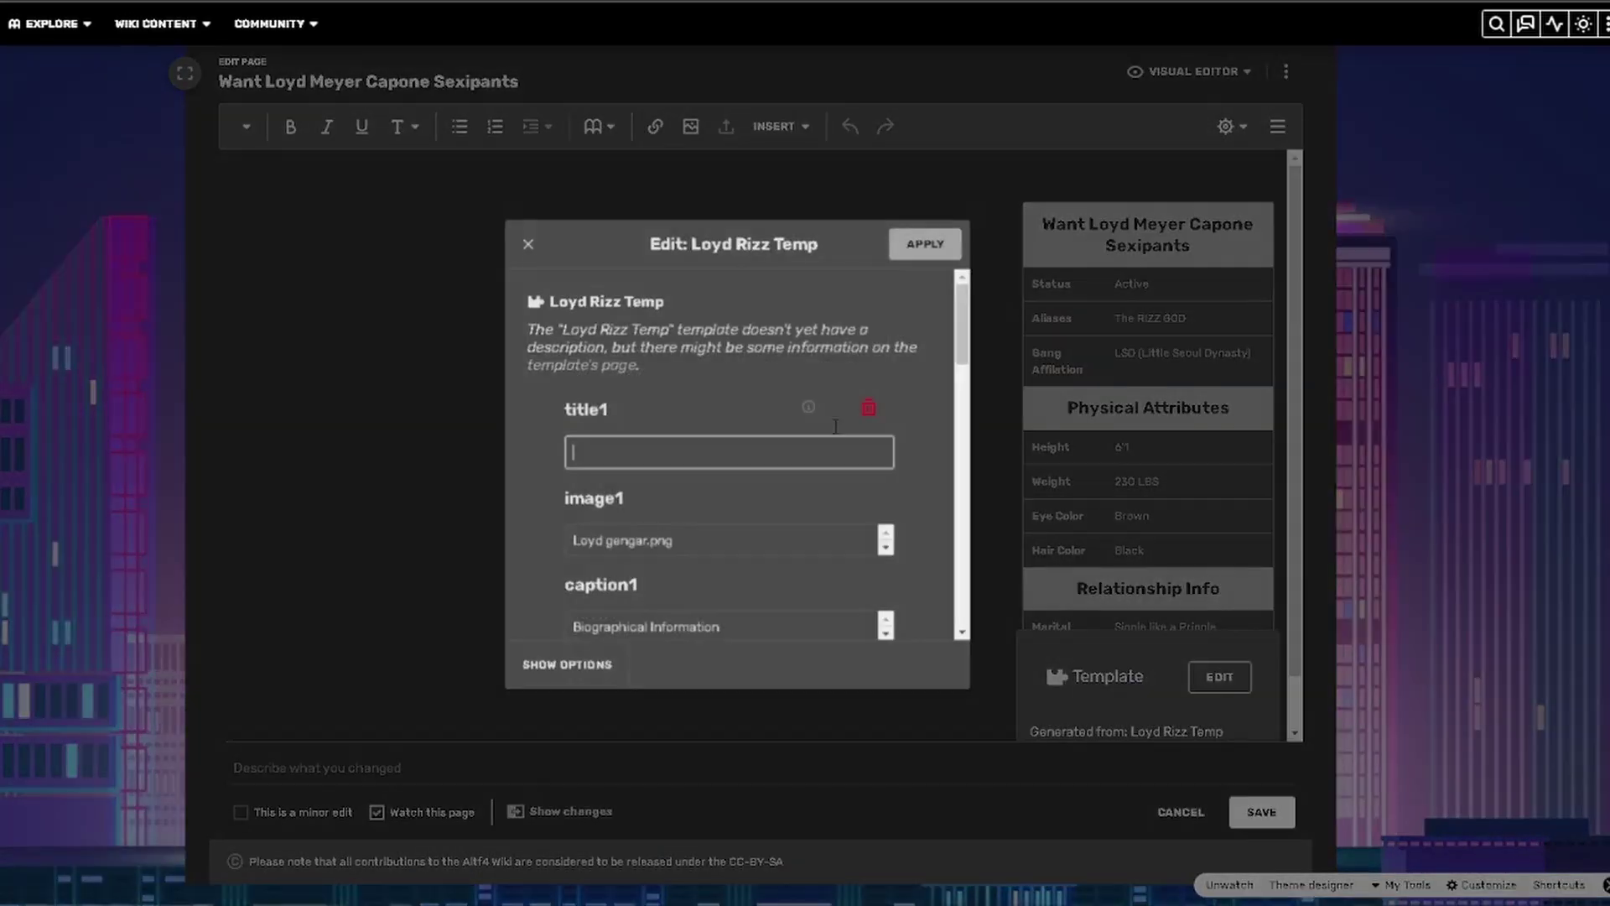
triple_click(720, 545)
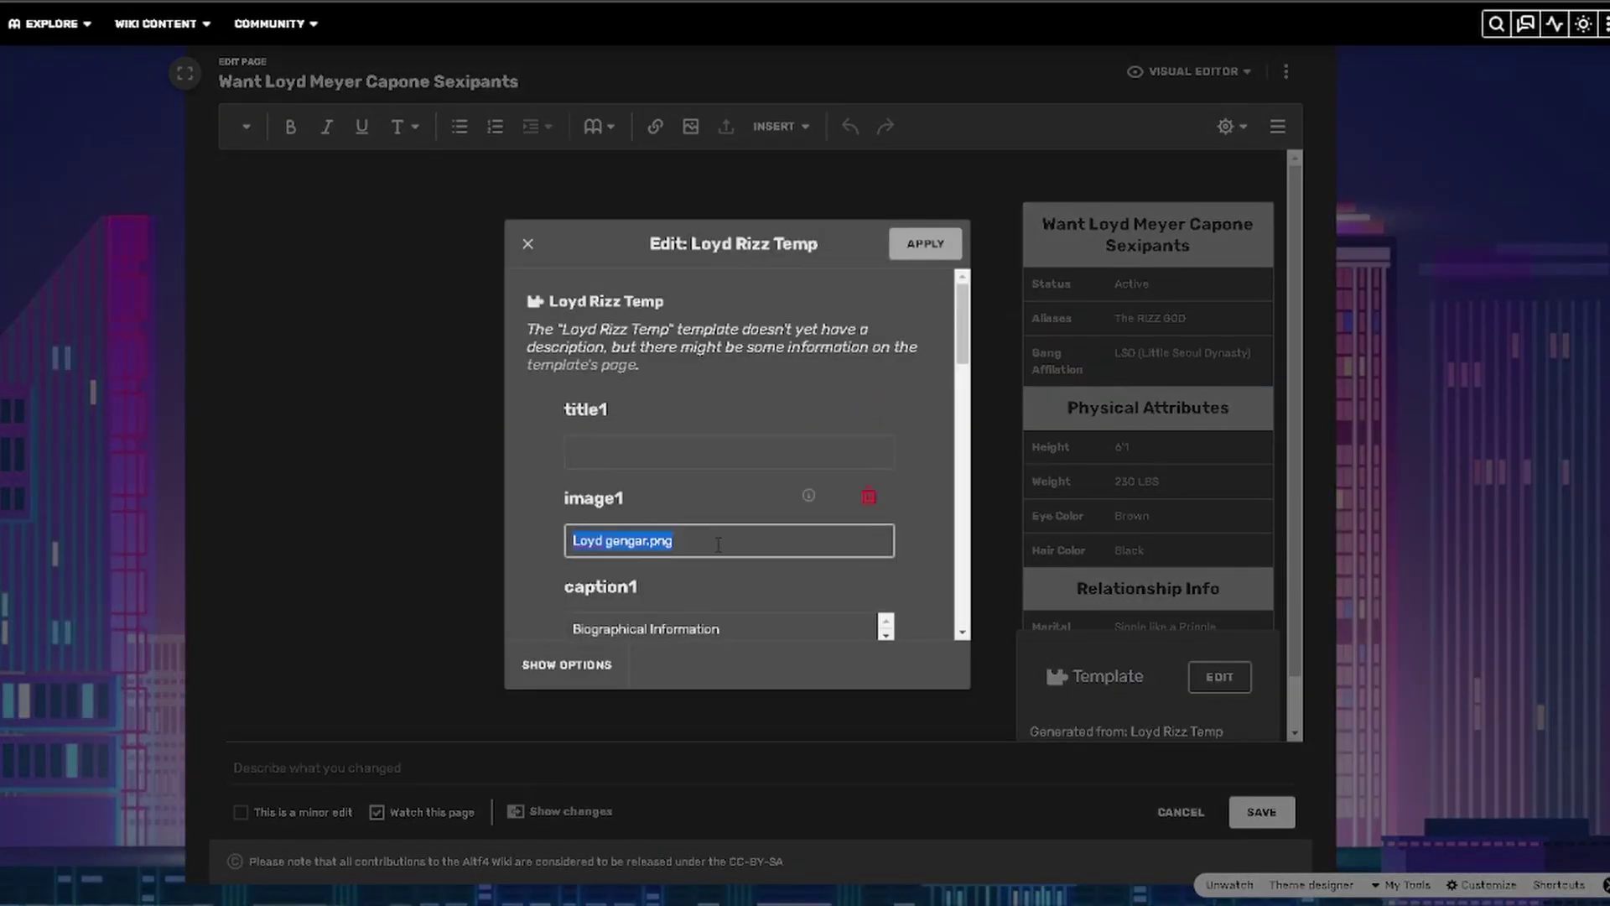
click(925, 243)
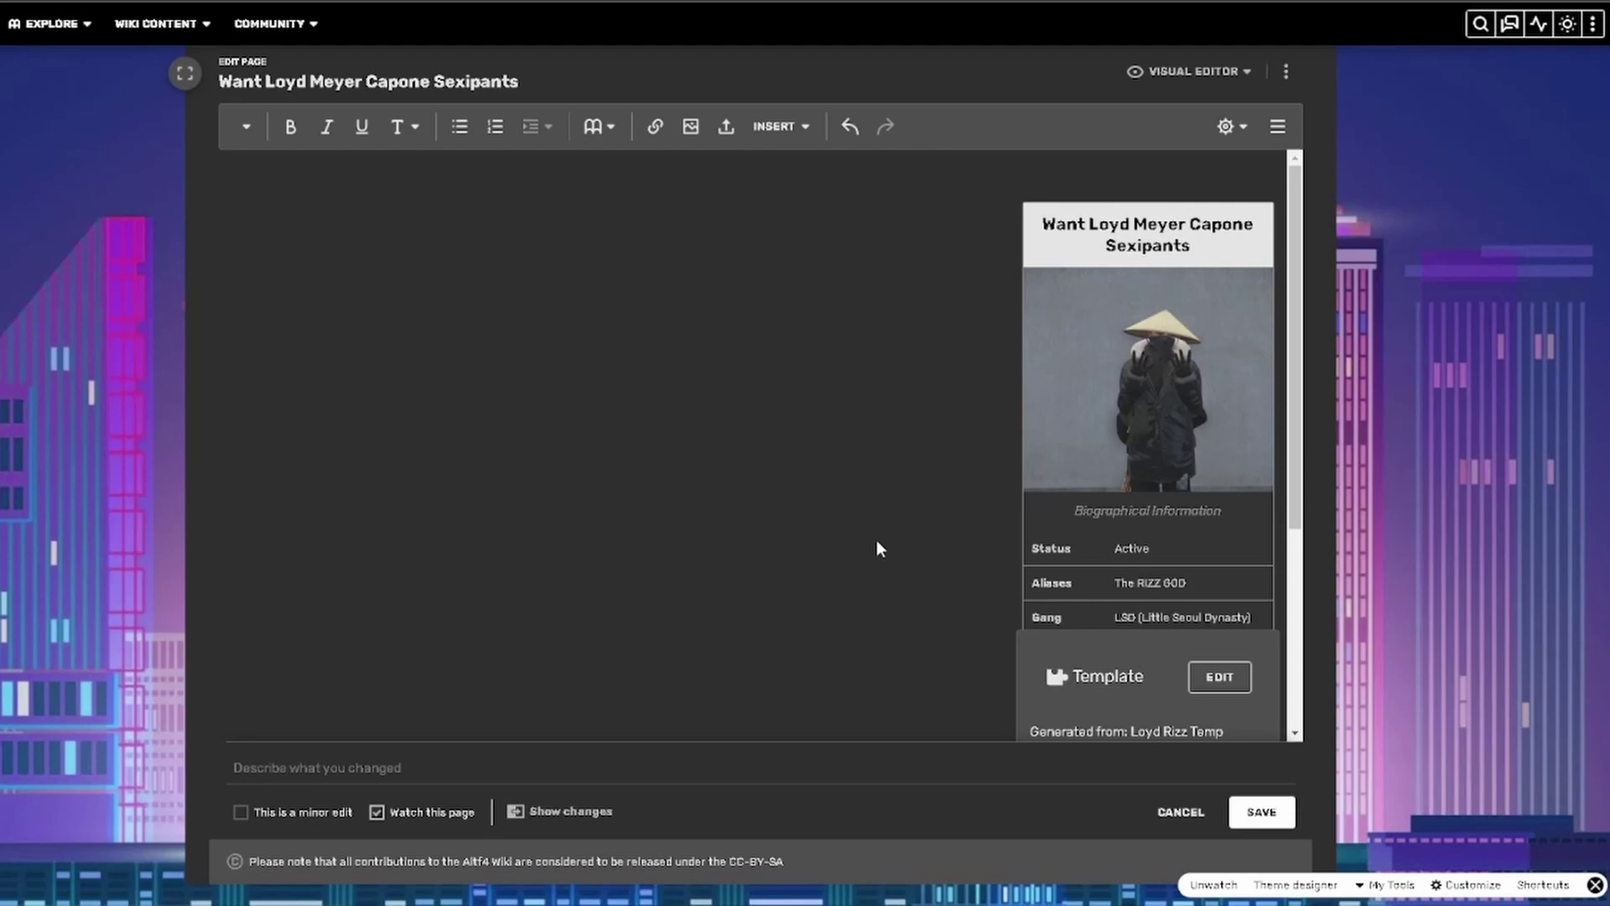
- Move 'The RIZZ GOD' from aliases into caption1, remove the aliases row, and save the page
click(1219, 676)
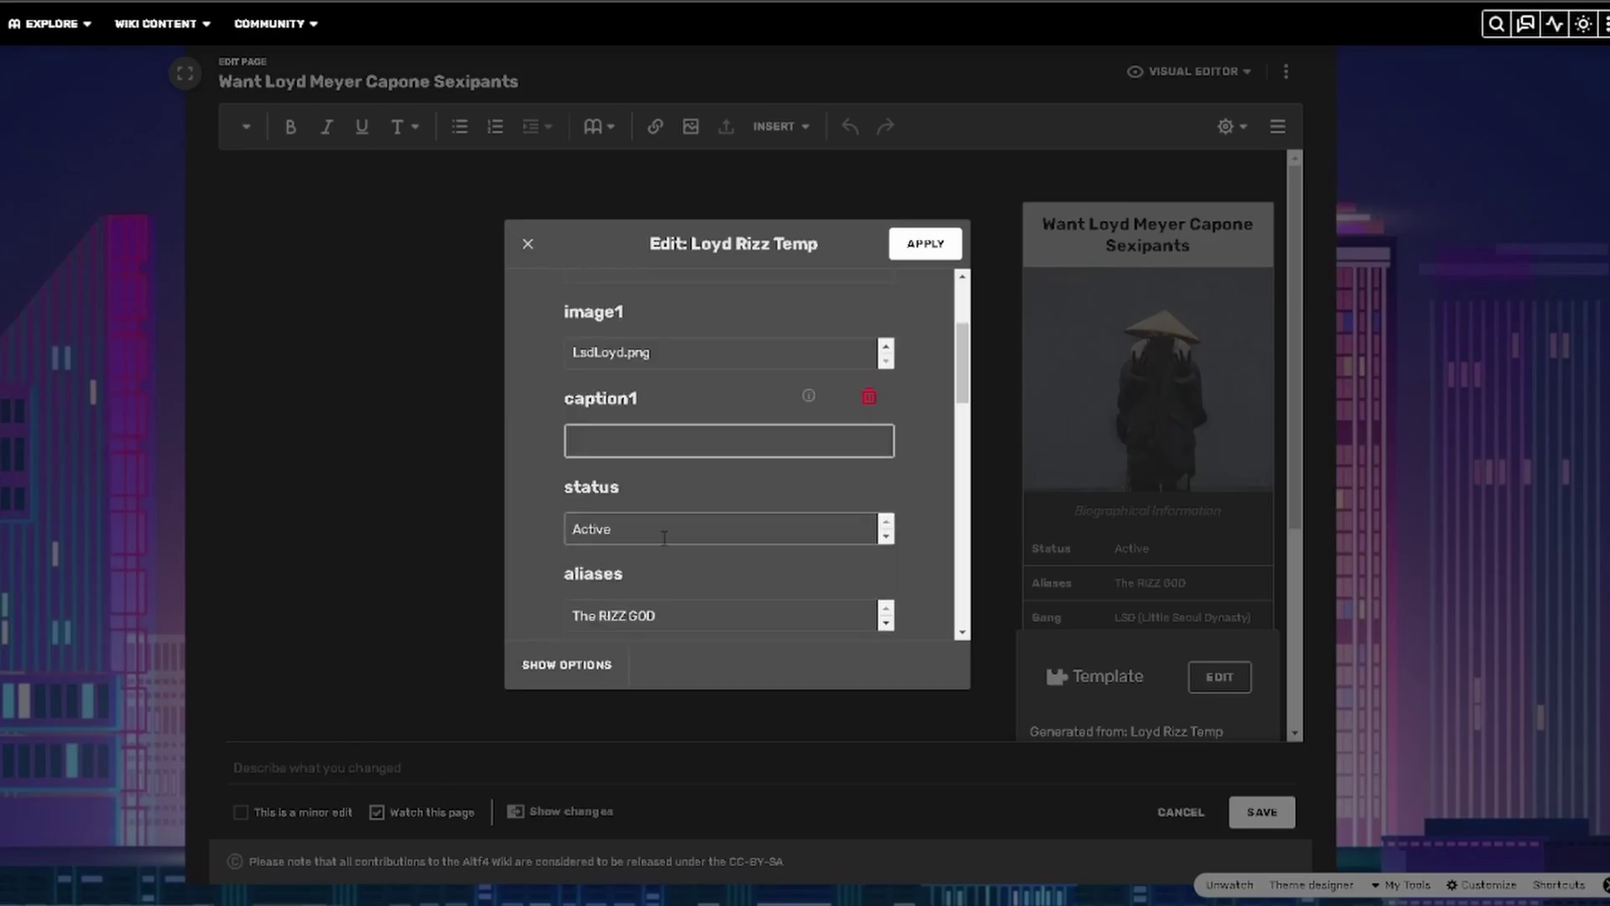
triple_click(651, 616)
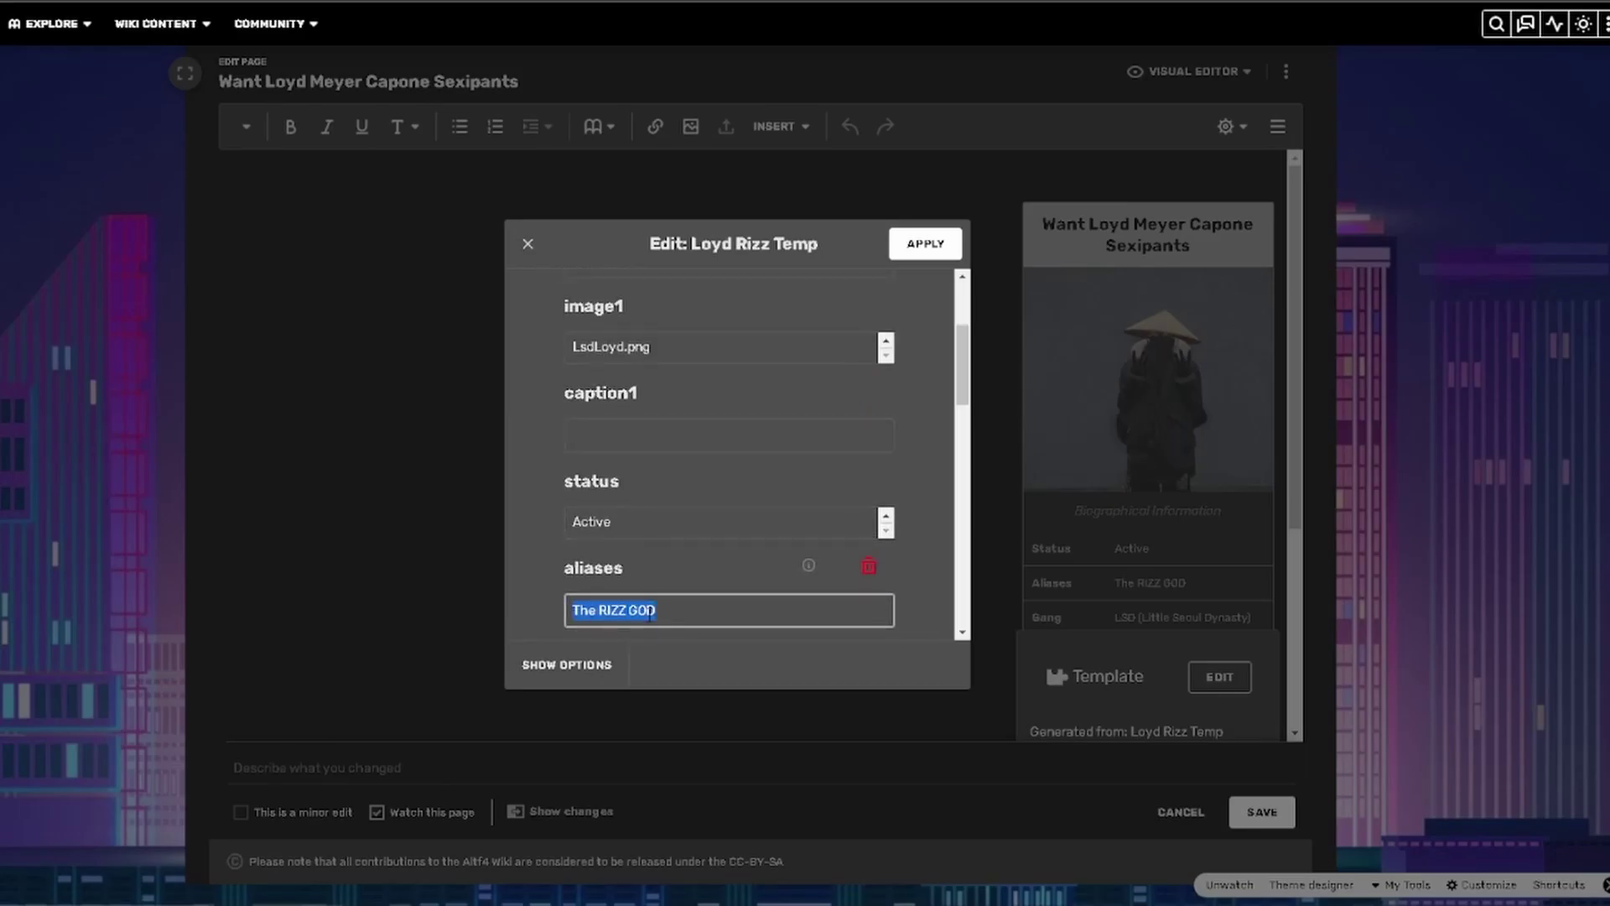
key(ctrl+c)
click(696, 434)
key(ctrl+v)
click(869, 565)
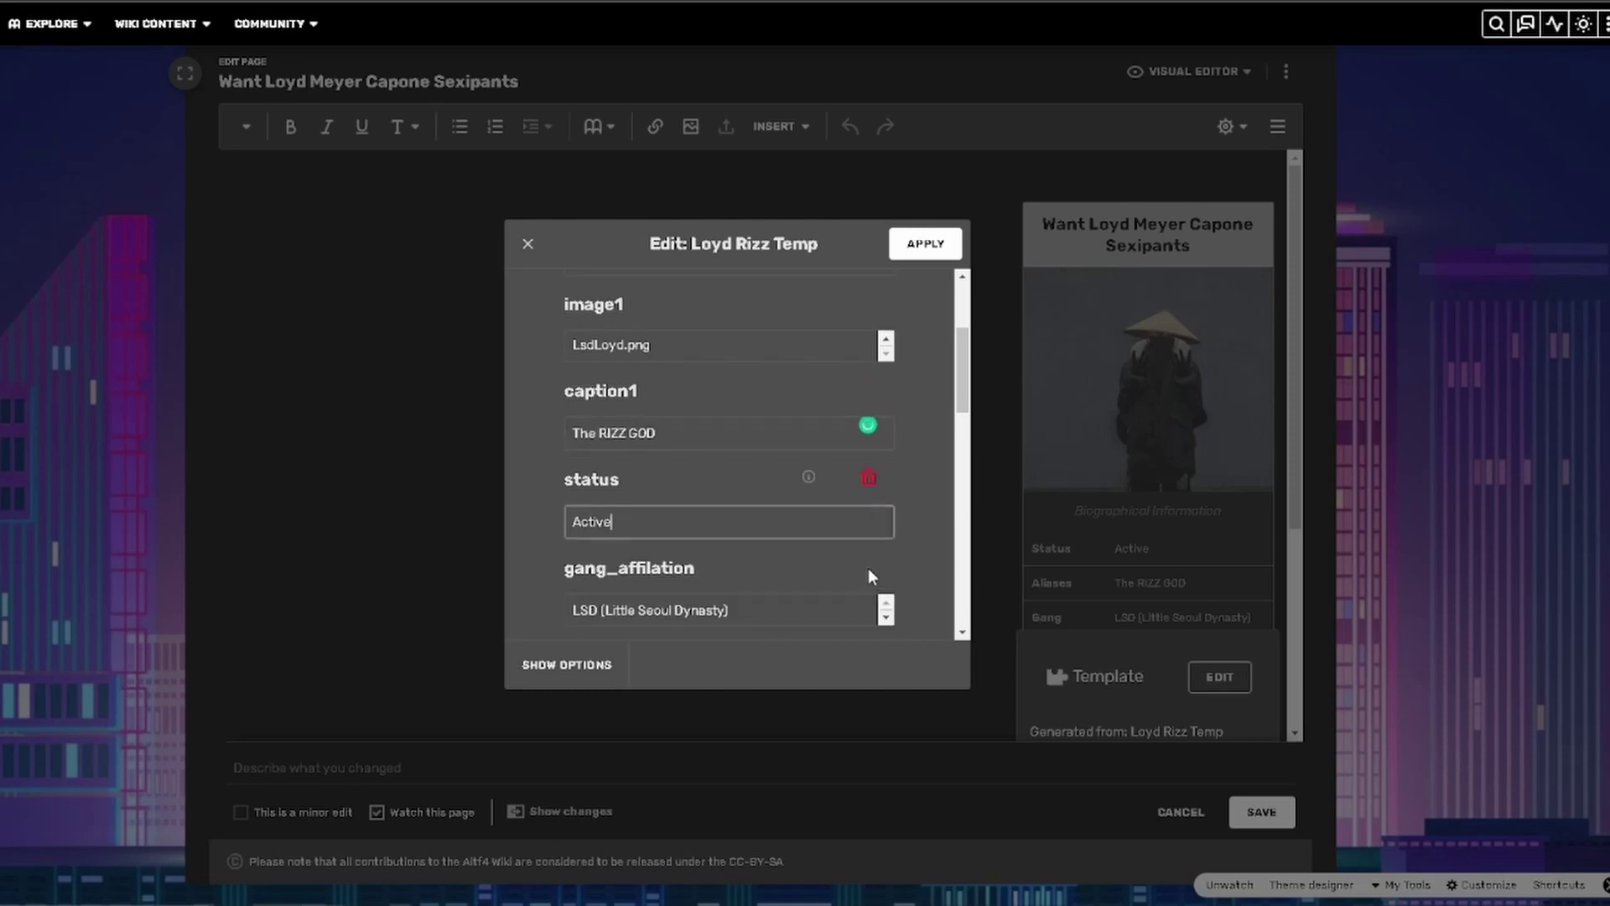
click(926, 244)
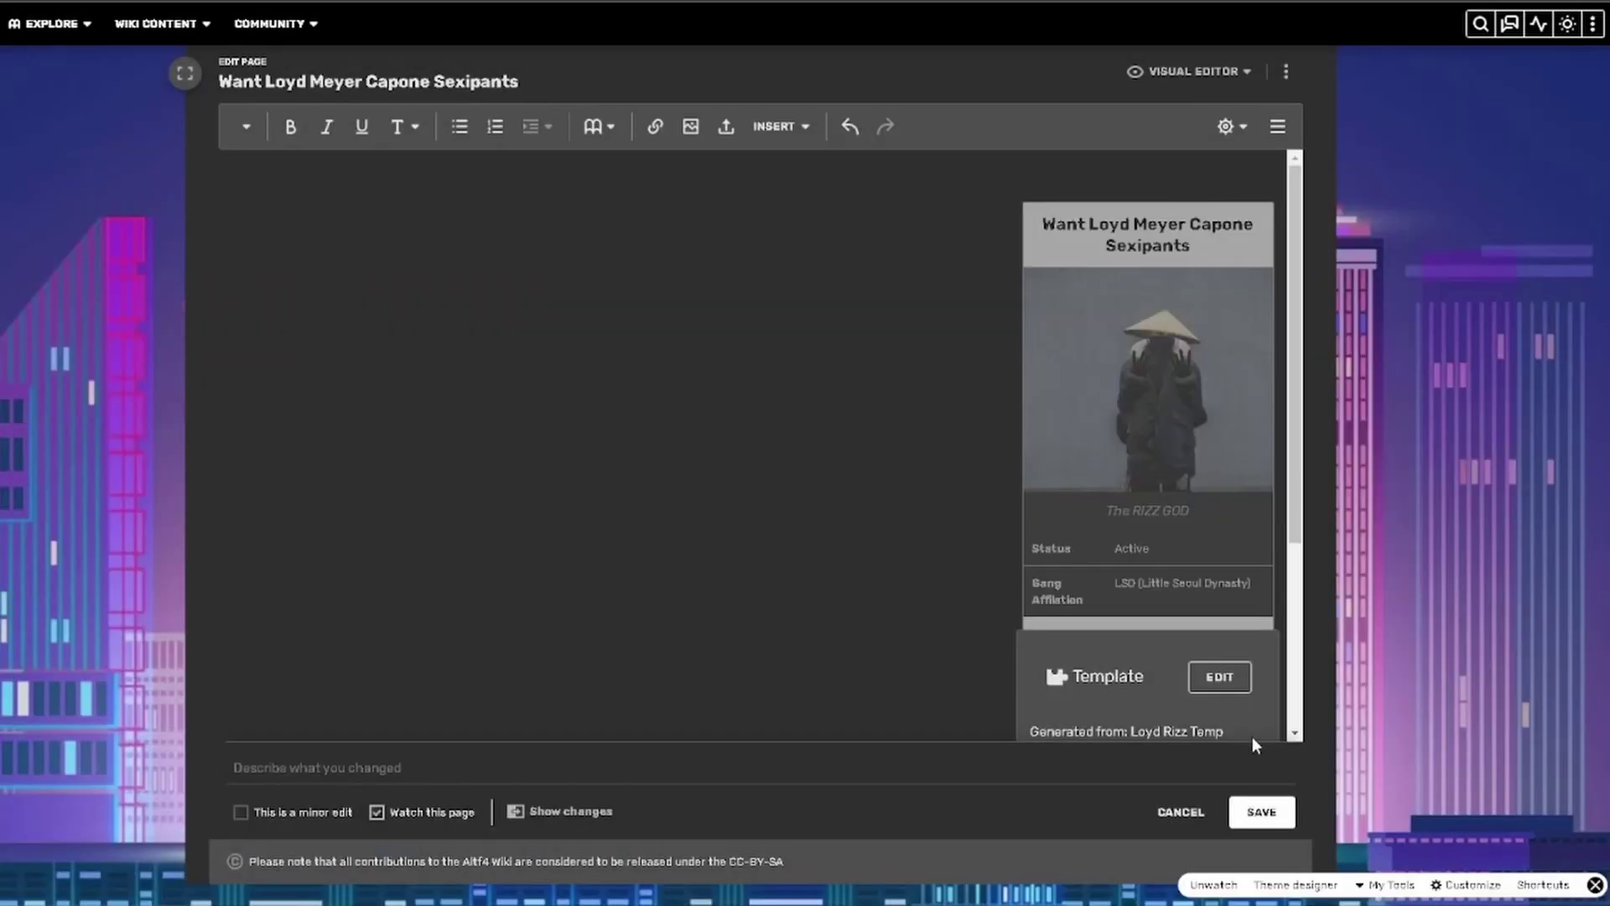
click(1264, 811)
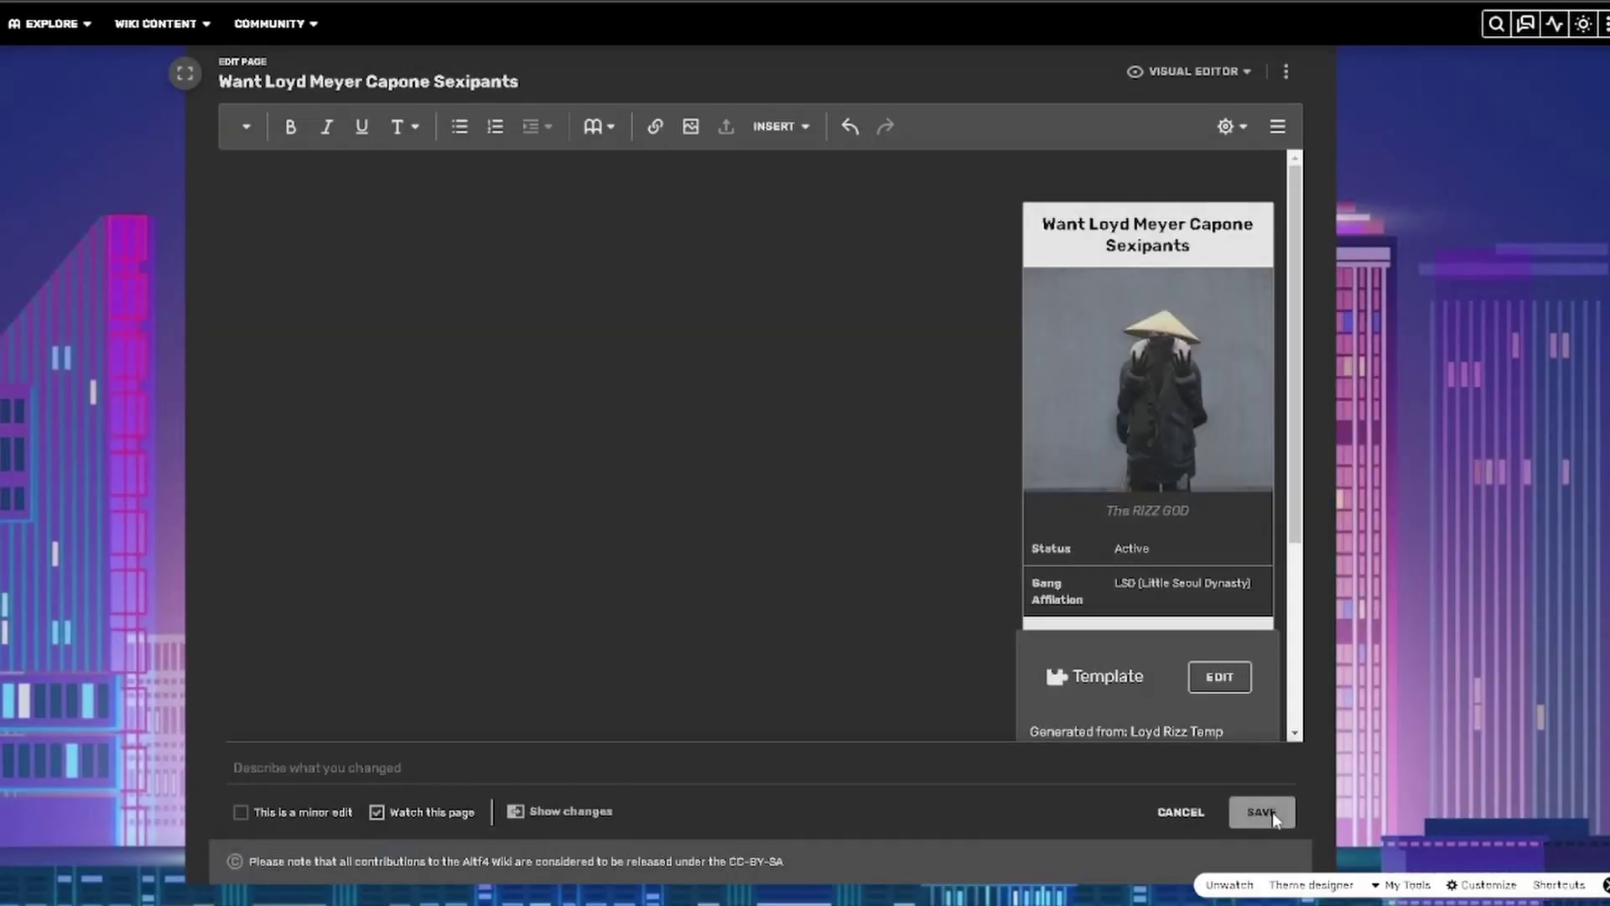
- Add the Appearance and Vechicles section headings
scroll(495, 620, down, 1)
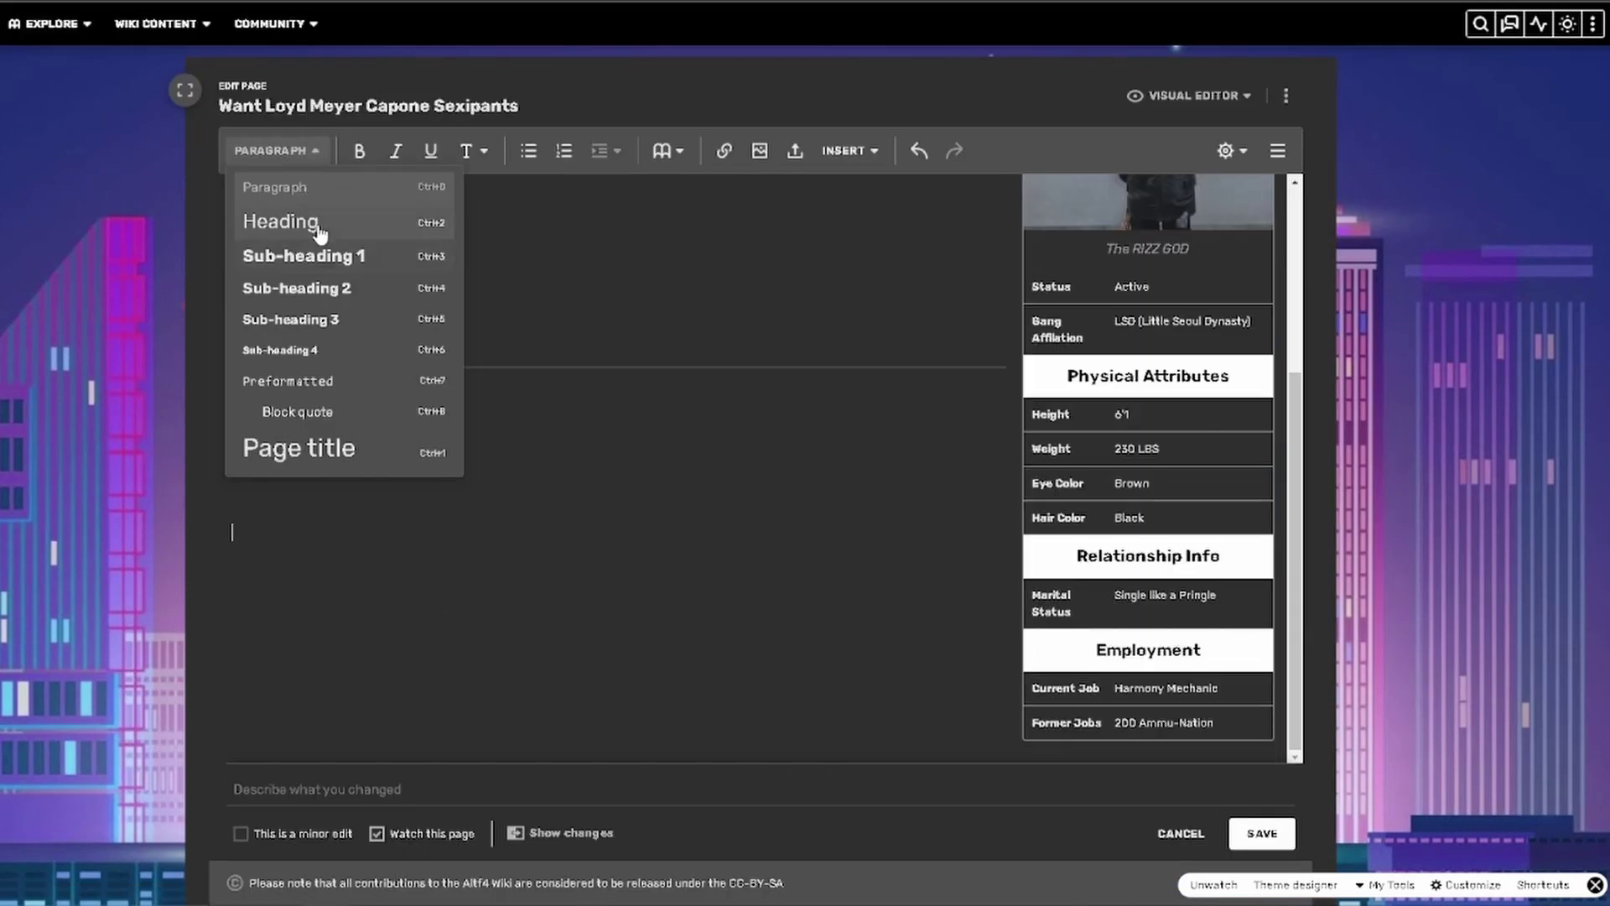
click(266, 220)
text(Appearance)
key(Return)
click(261, 150)
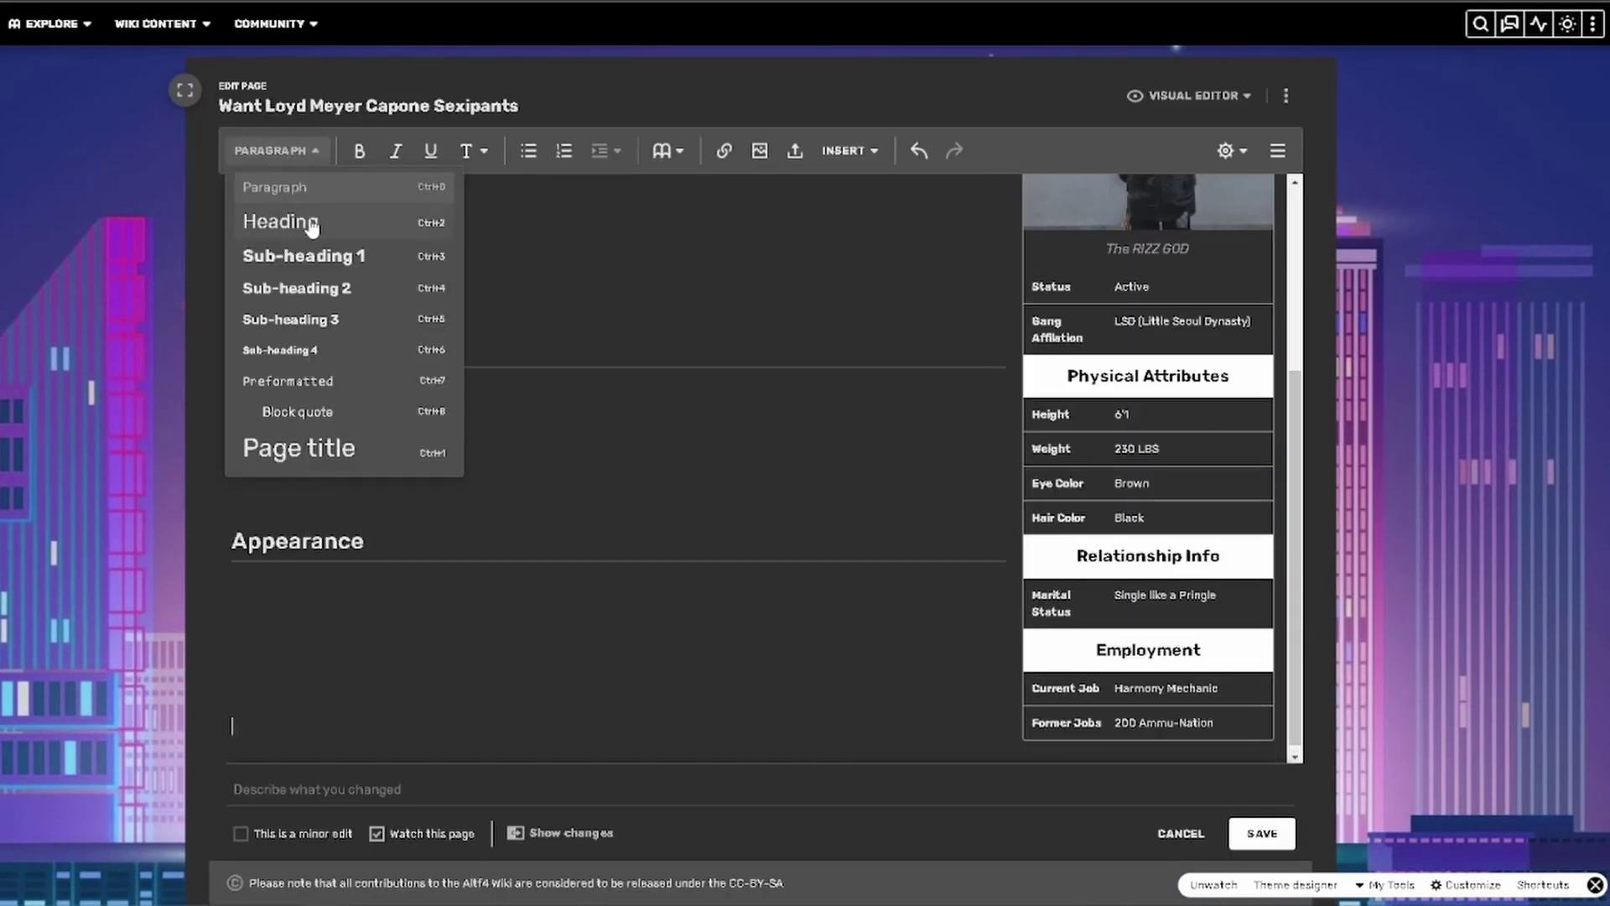
click(307, 223)
text(Vechicles)
key(Return)
- Add the Marriage and Gang section headings
key(ctrl+2)
text(Marriage)
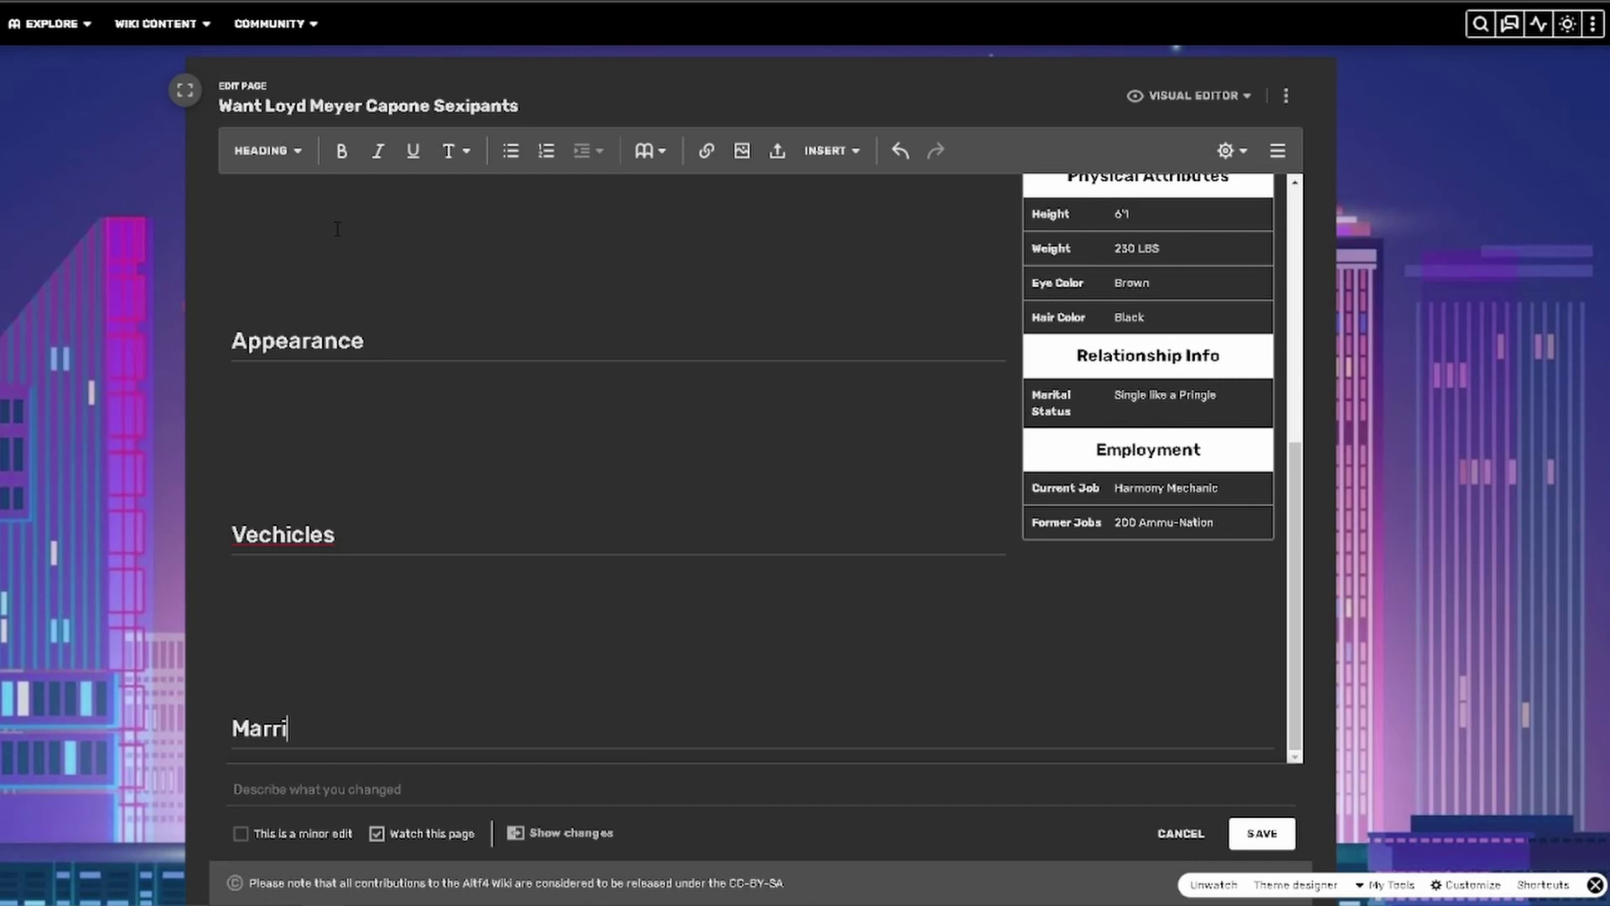
key(Return)
click(269, 150)
click(280, 221)
text(Gang)
key(Return)
click(311, 151)
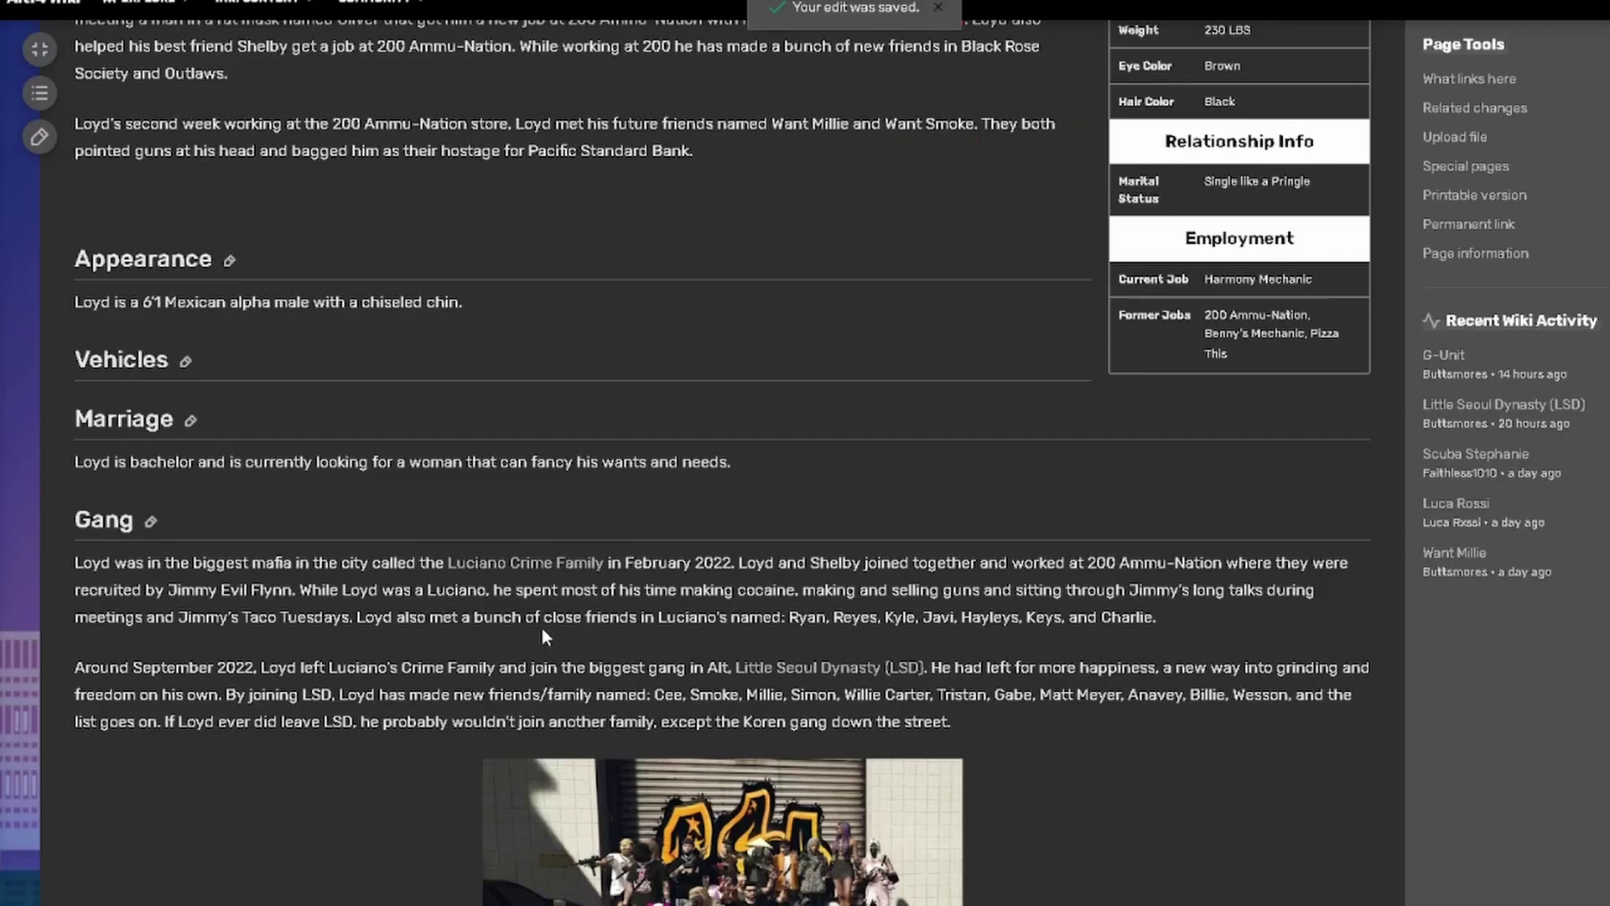
- Reopen the saved Loyd article in the page editor
scroll(541, 627, down, 3)
scroll(321, 567, up, 8)
click(37, 139)
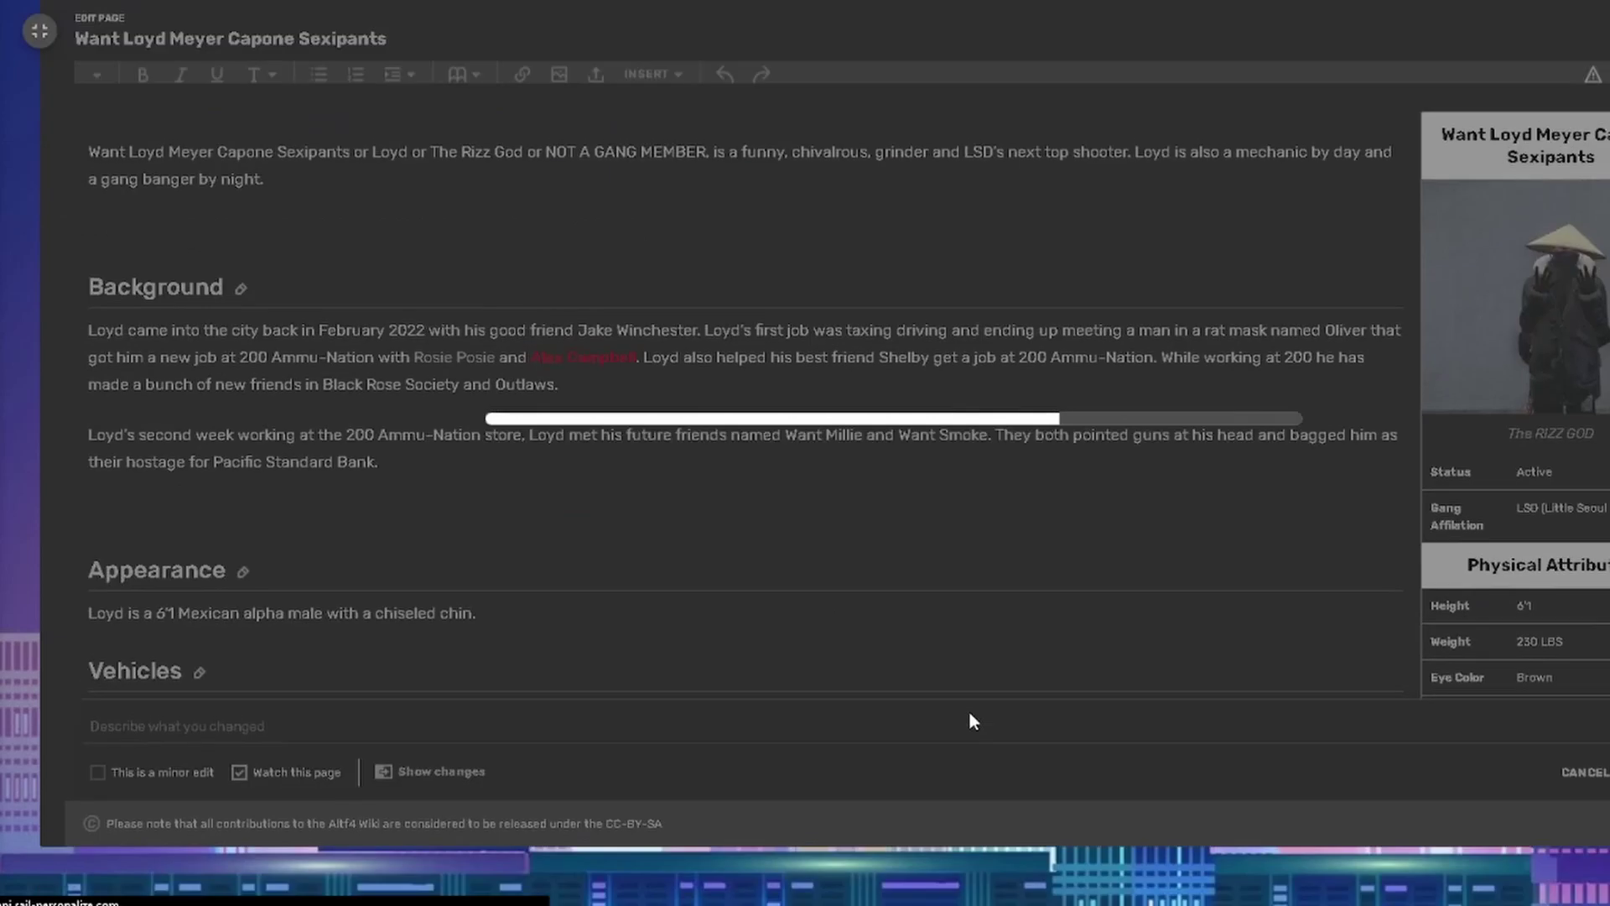
scroll(969, 721, down, 8)
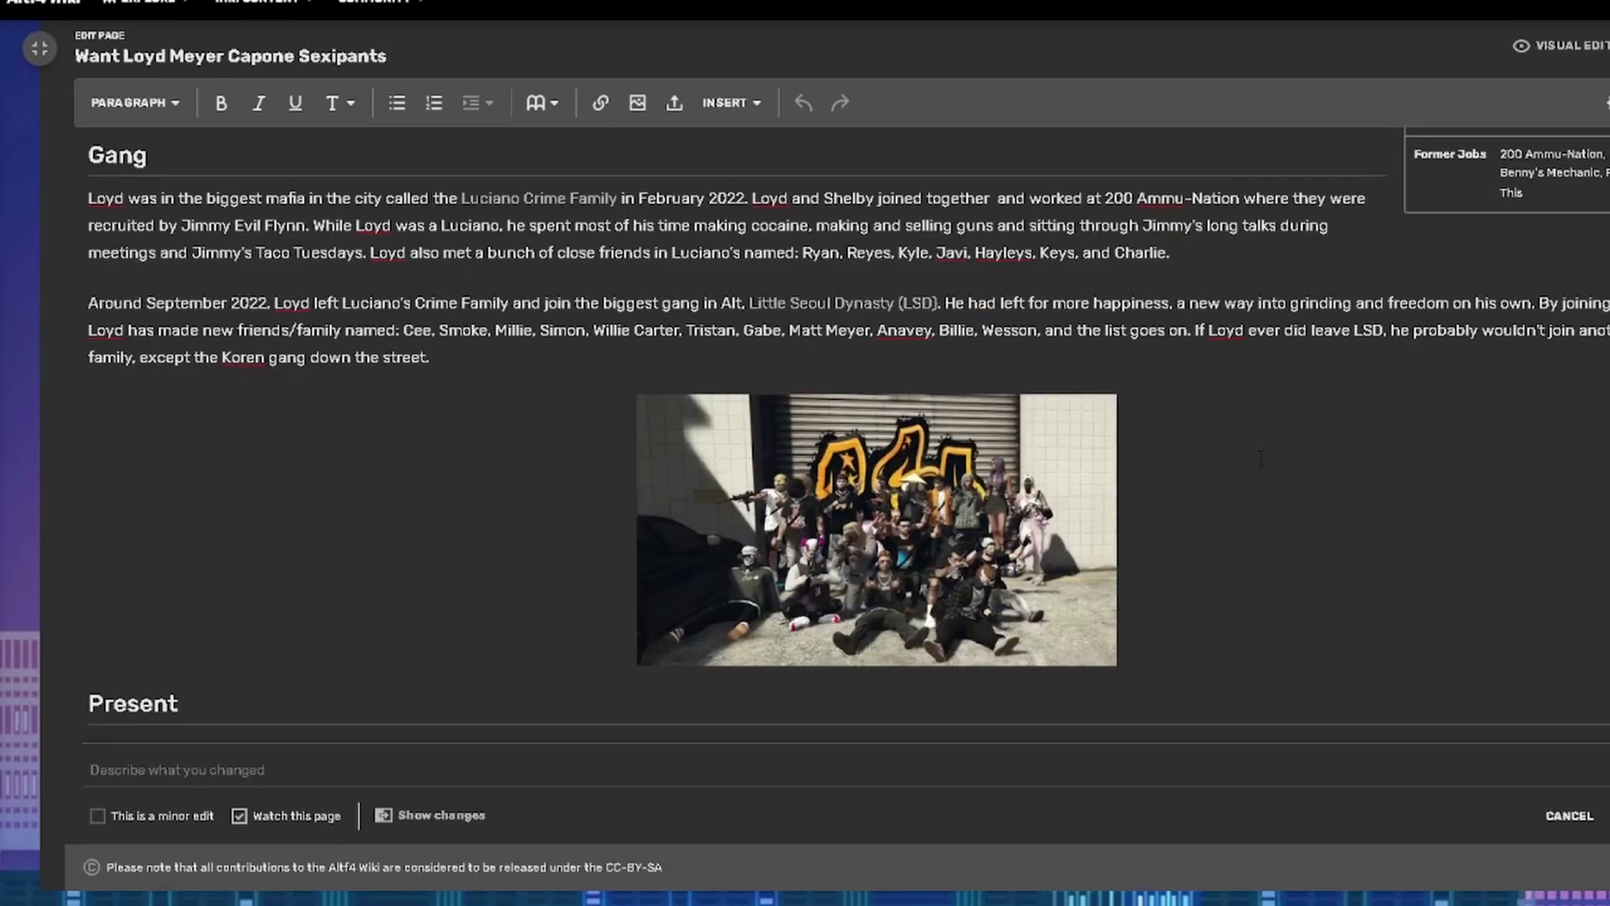
- Insert the Lsdloyd image as a frameless image at the end of the Gang section
click(636, 102)
click(660, 230)
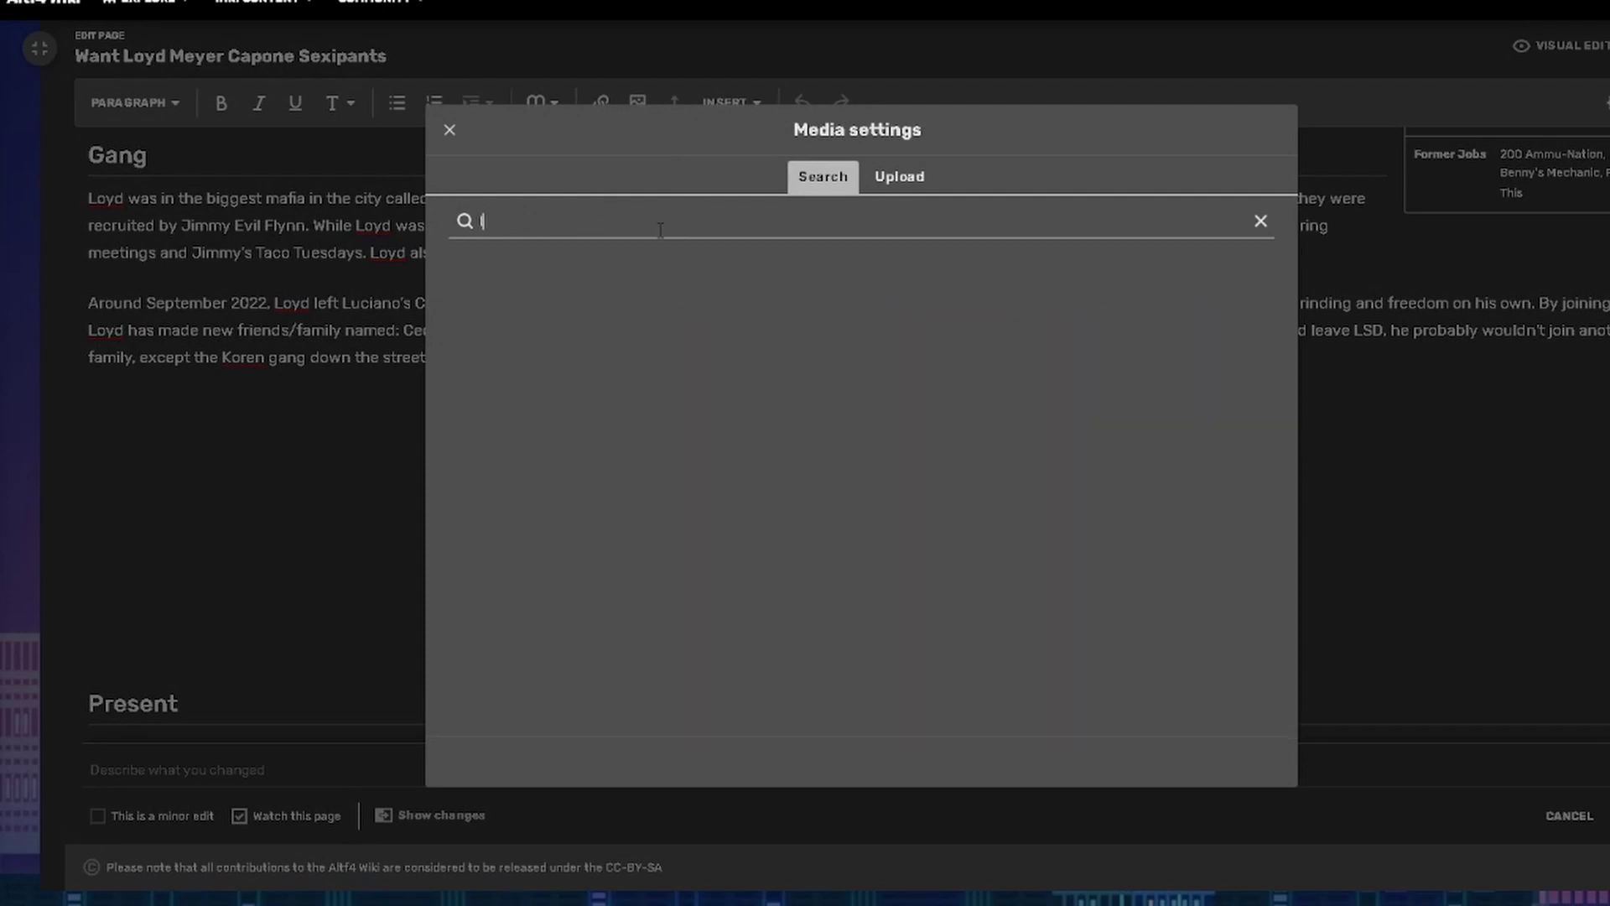
text(lsd)
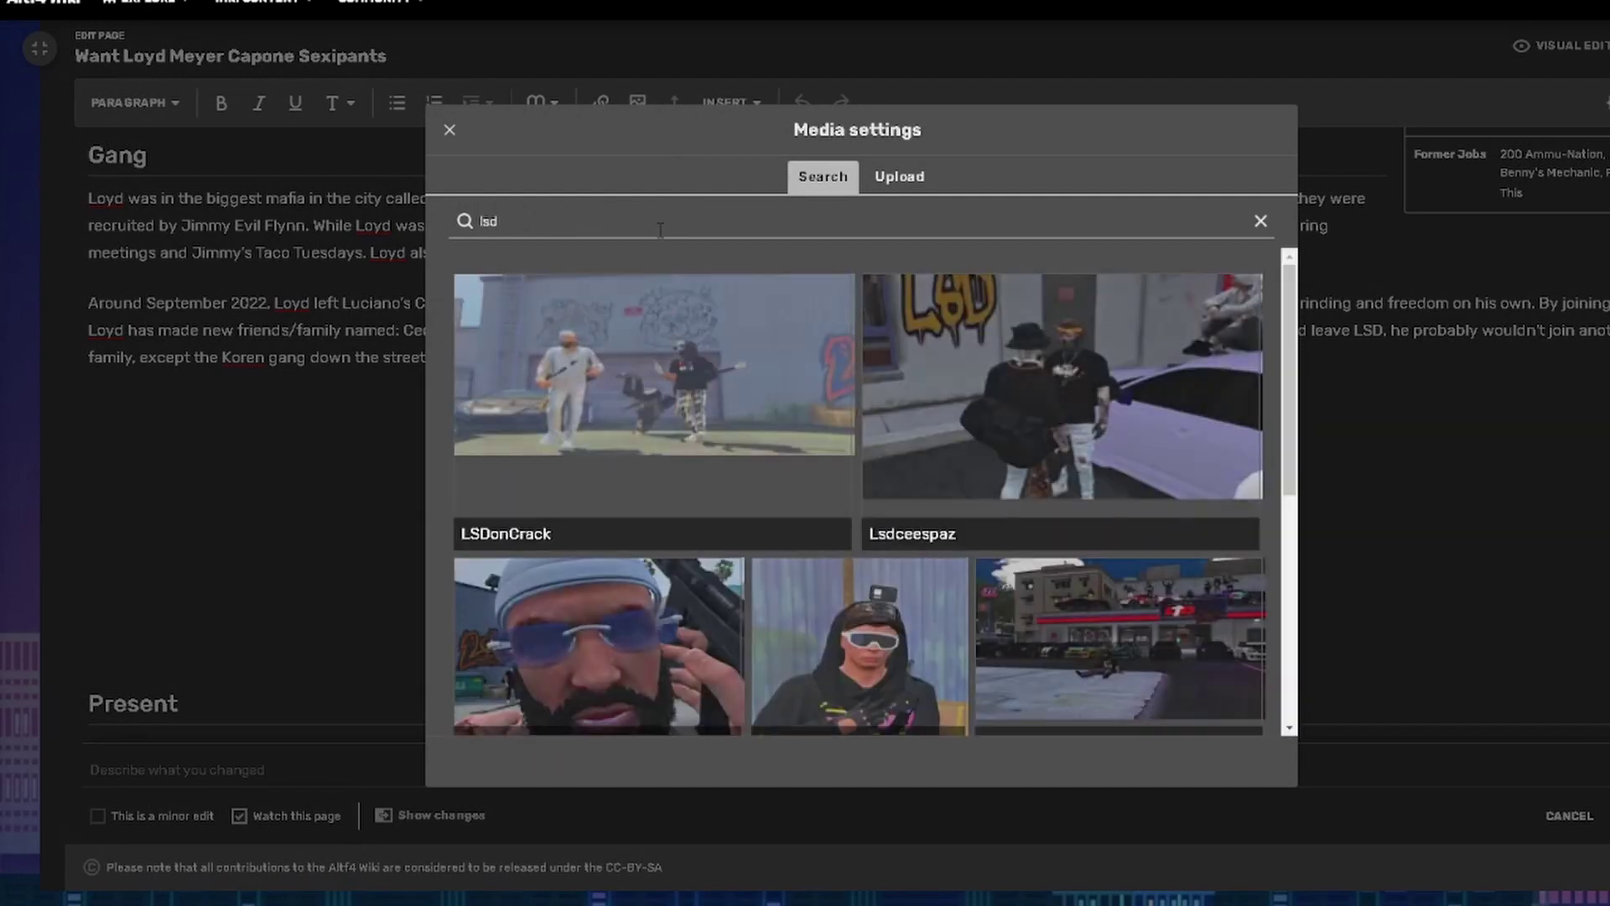
text(lo)
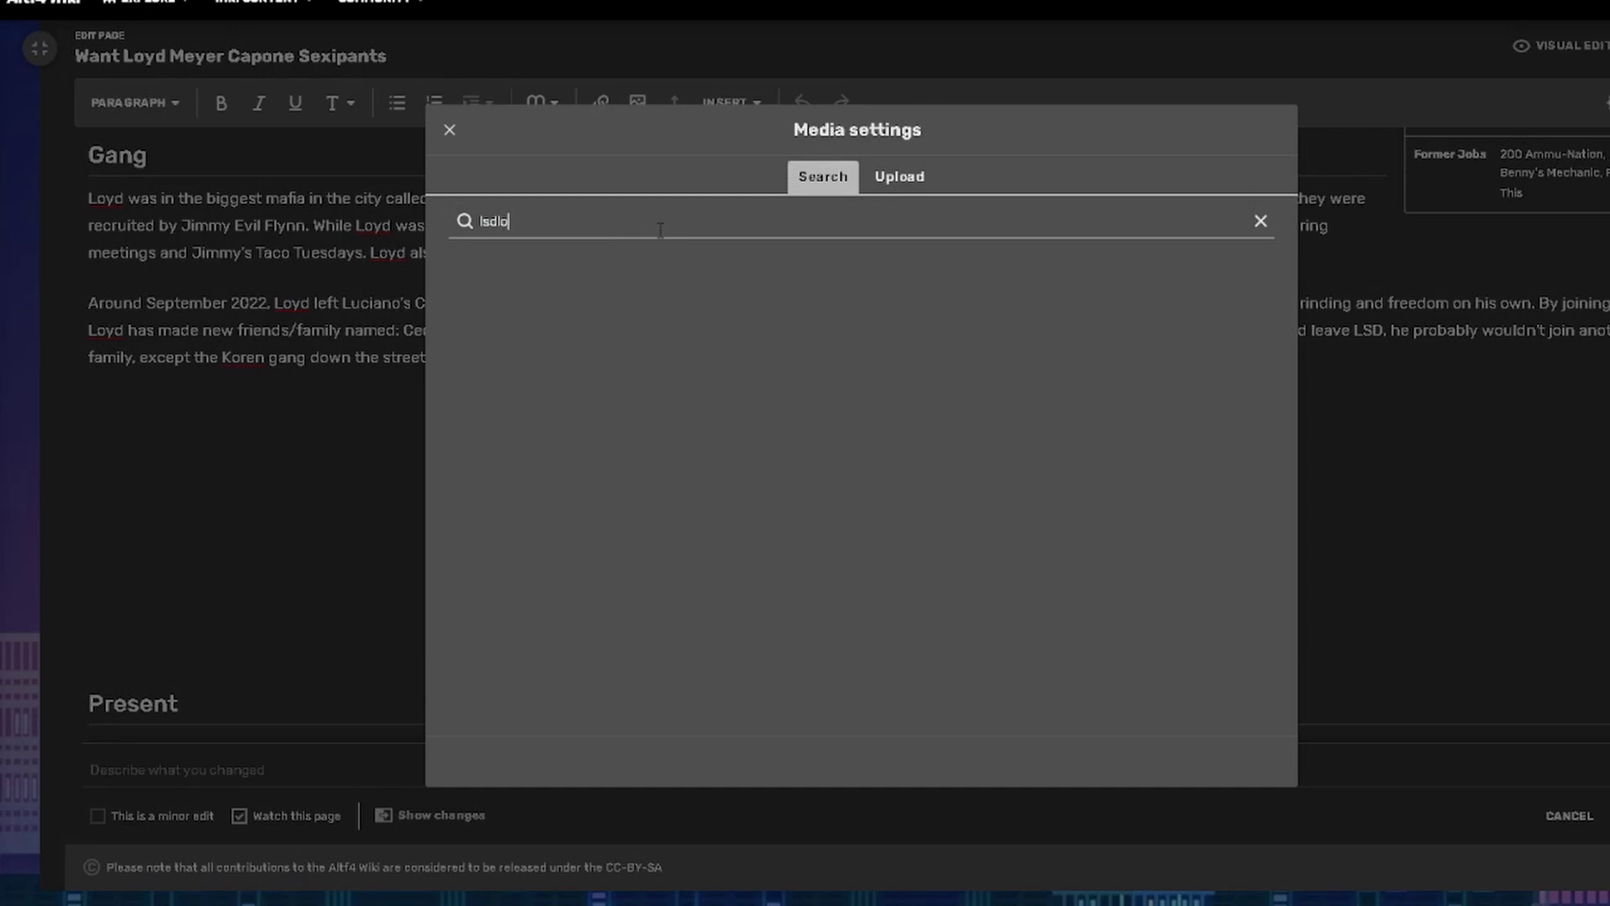
text(y)
click(777, 382)
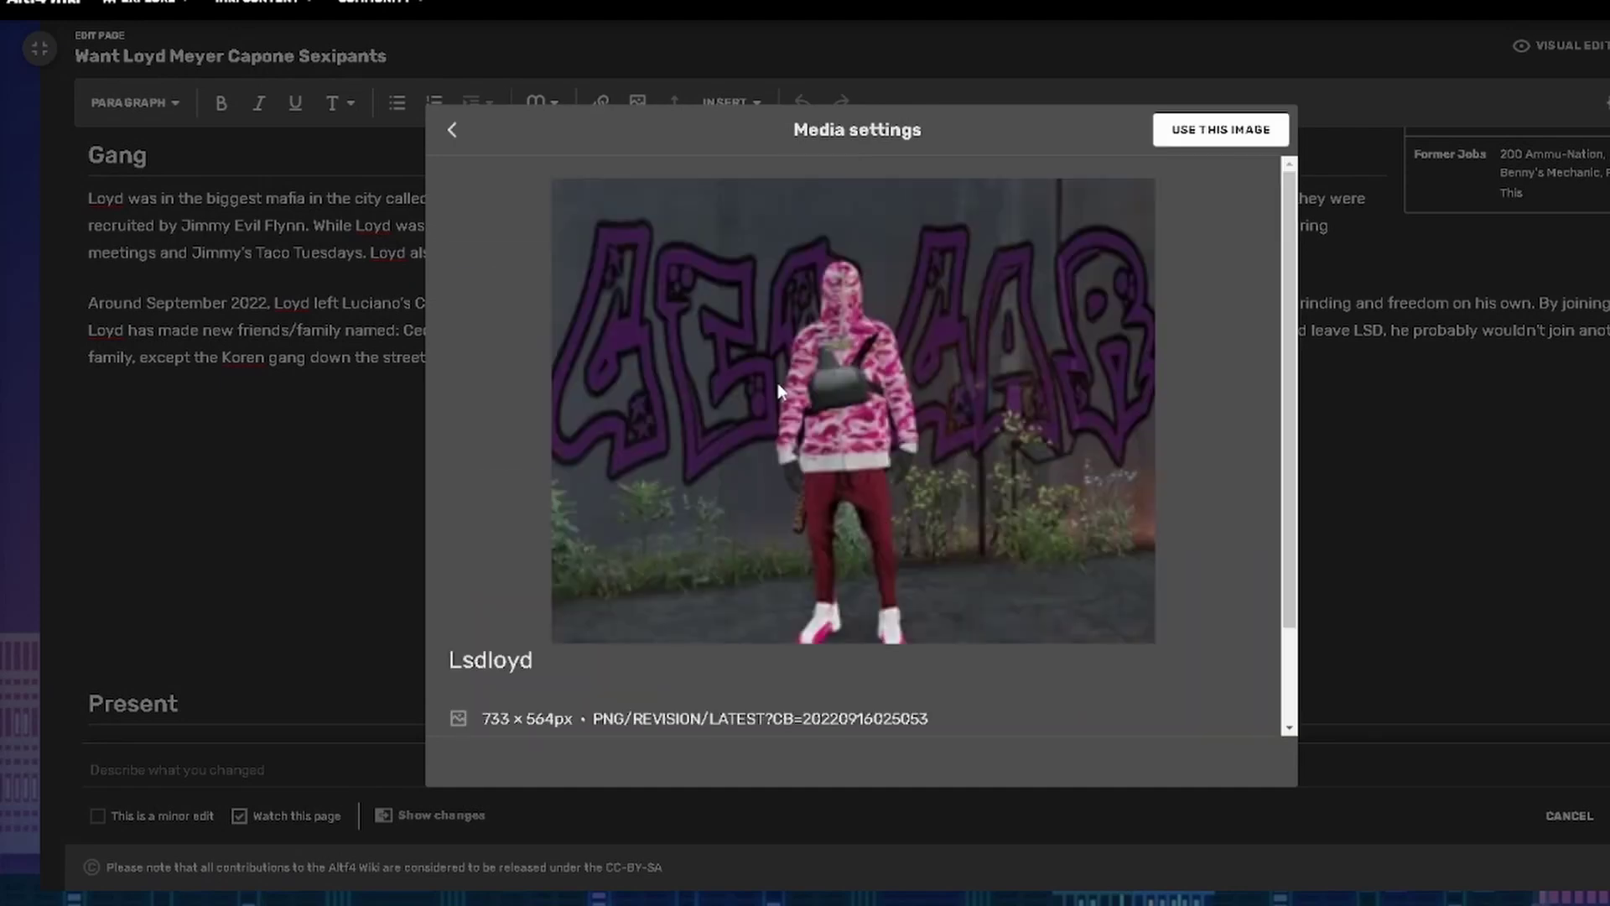
click(1217, 134)
click(910, 178)
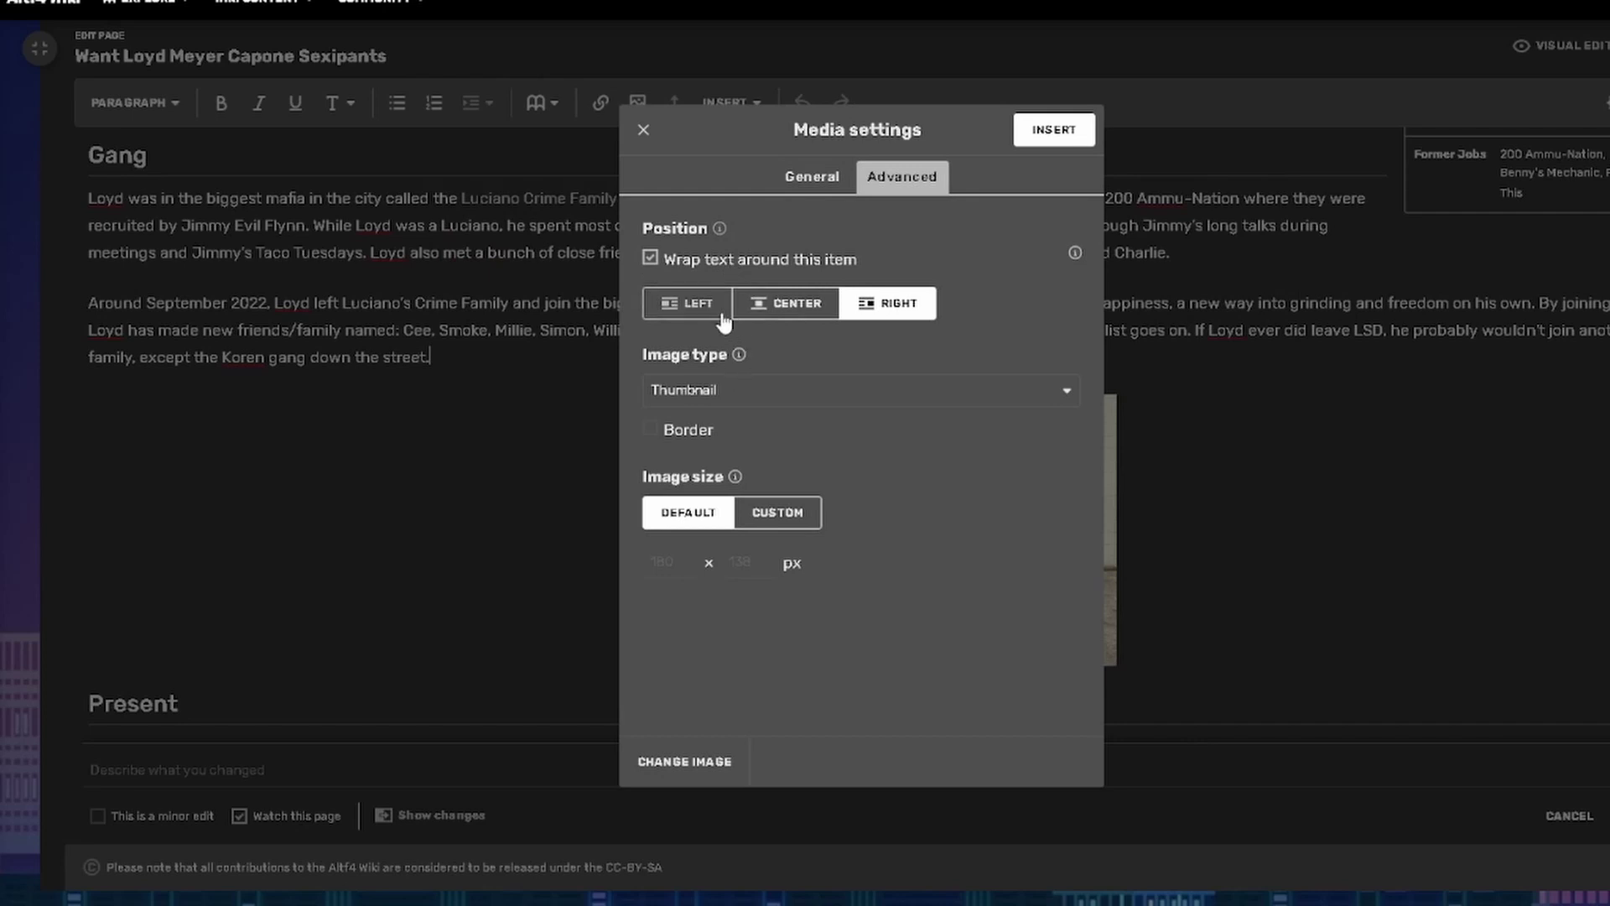
click(721, 394)
click(706, 474)
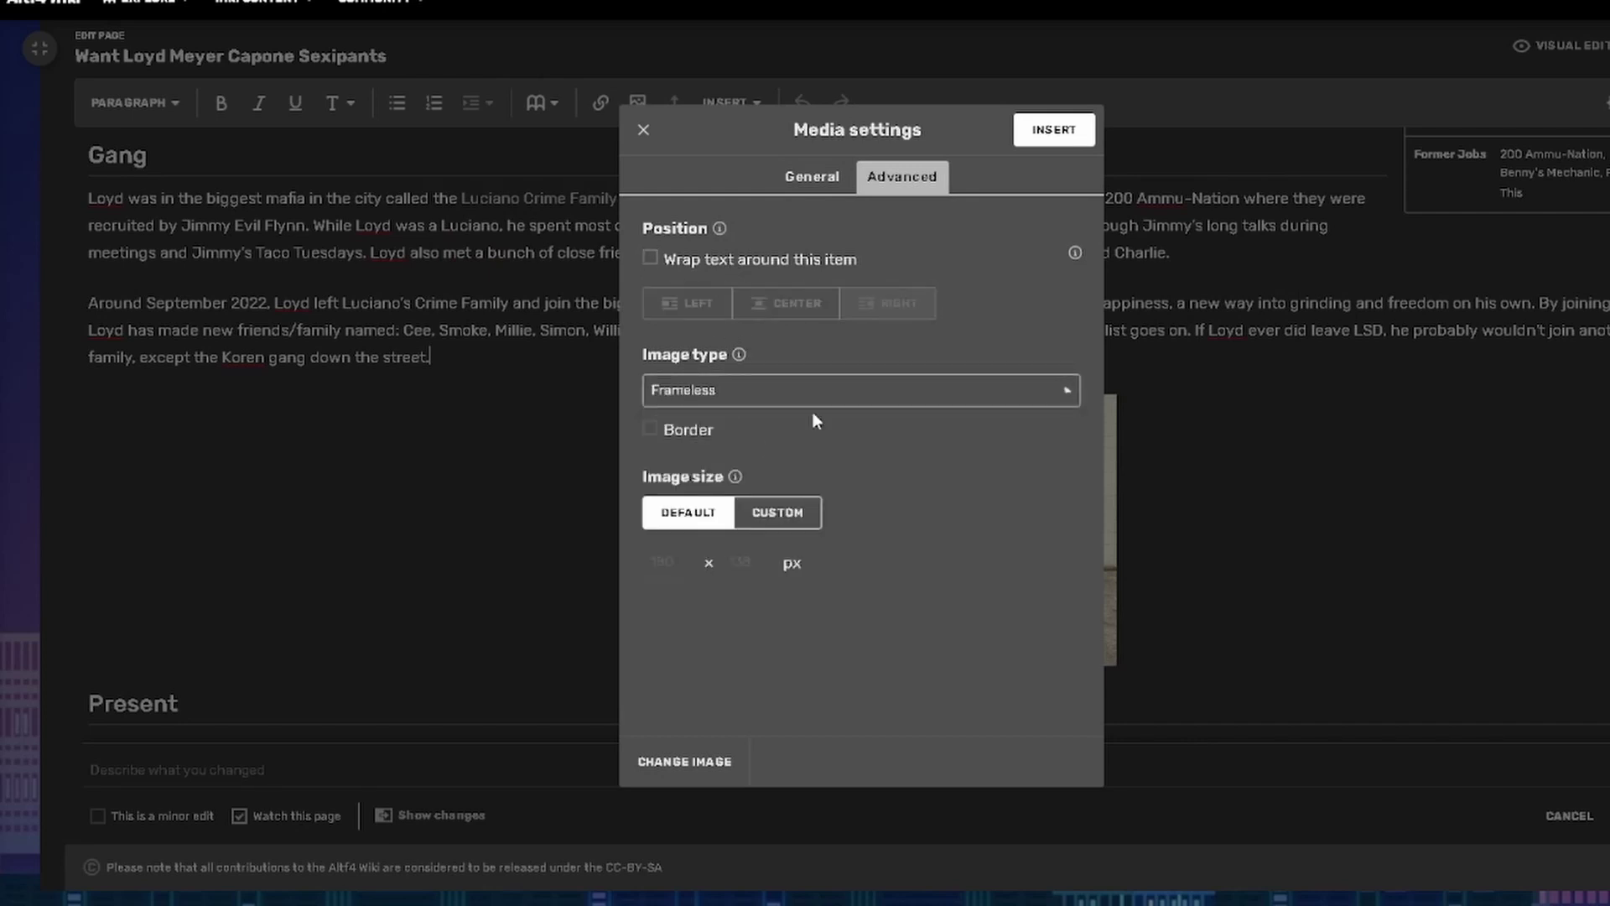
click(1050, 131)
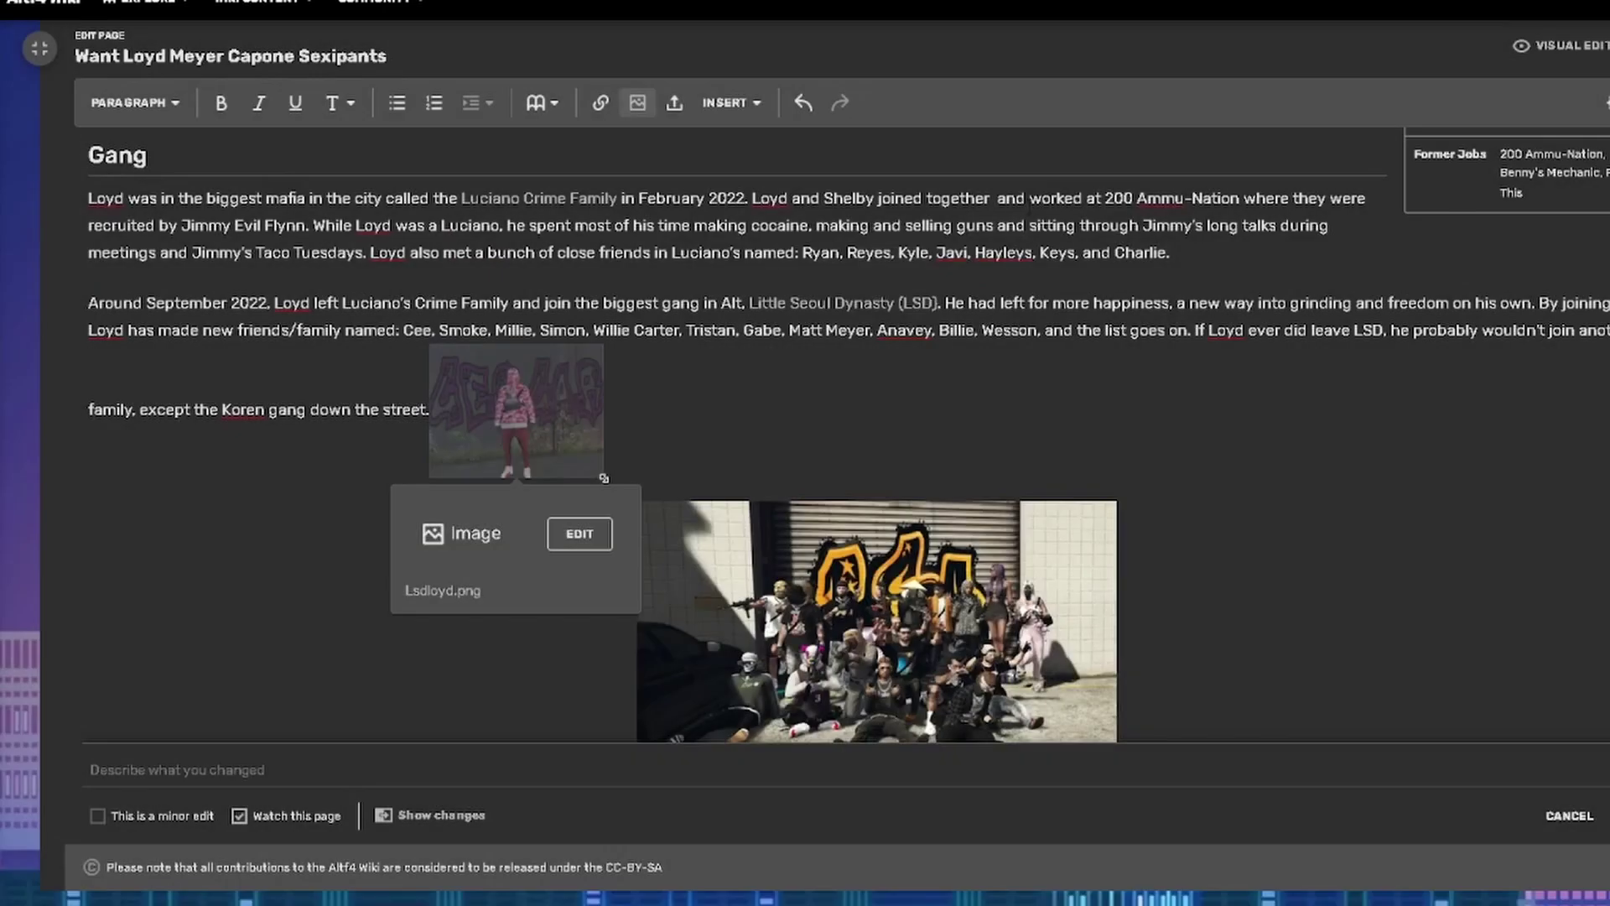
- Float the Lsdloyd image right with text wrapping and enlarge it beside the Gang text
click(579, 533)
click(902, 176)
click(898, 302)
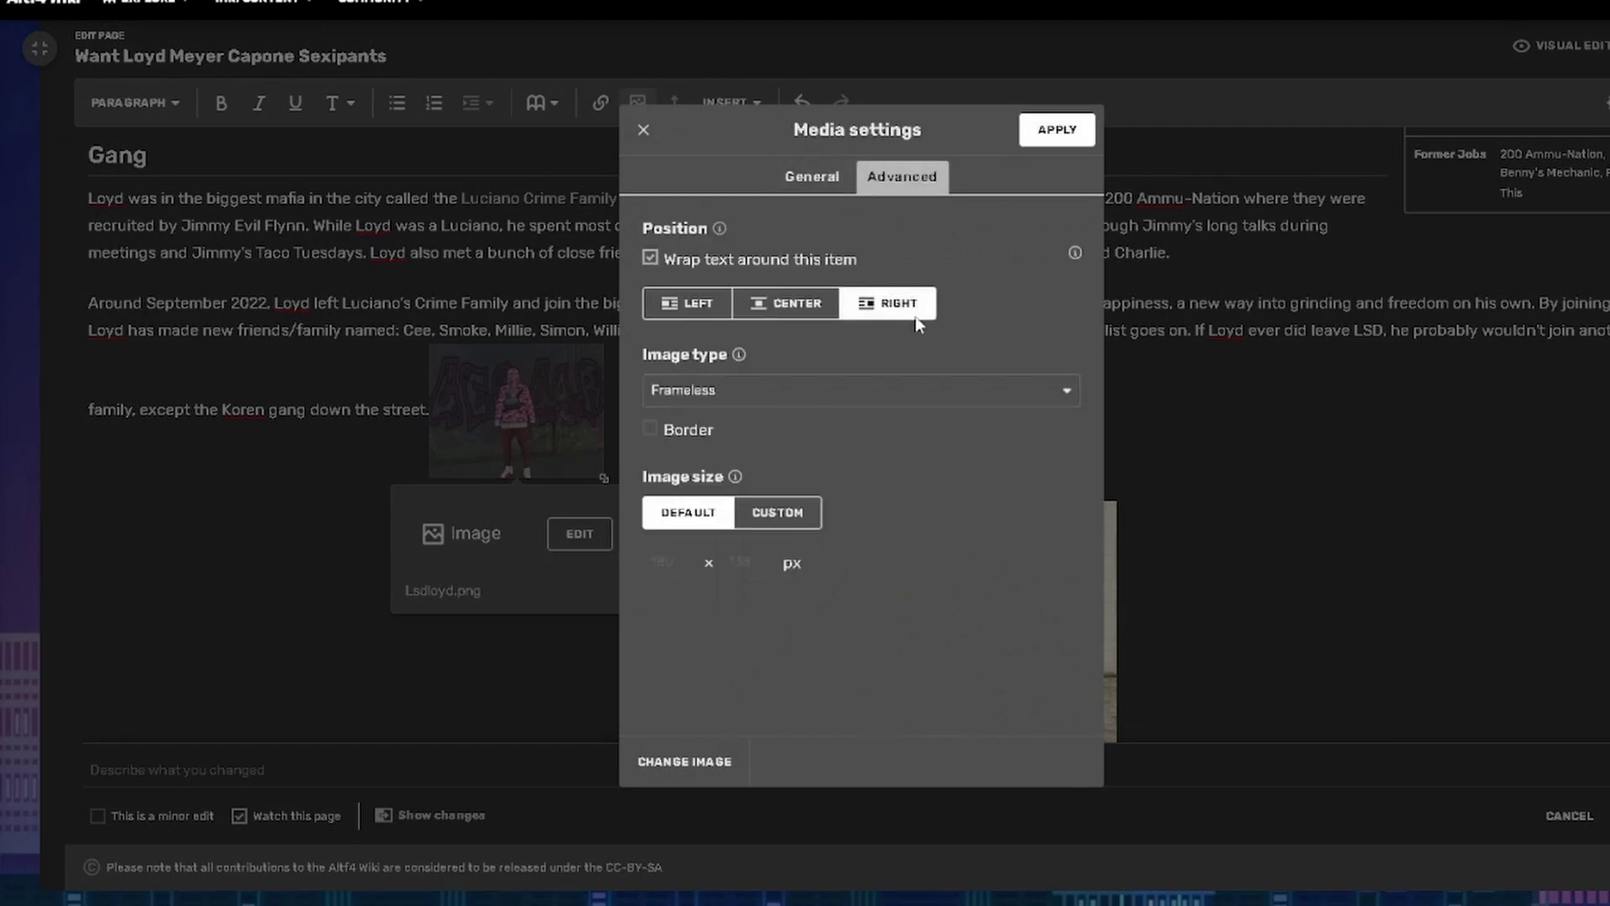
click(1057, 130)
click(1503, 390)
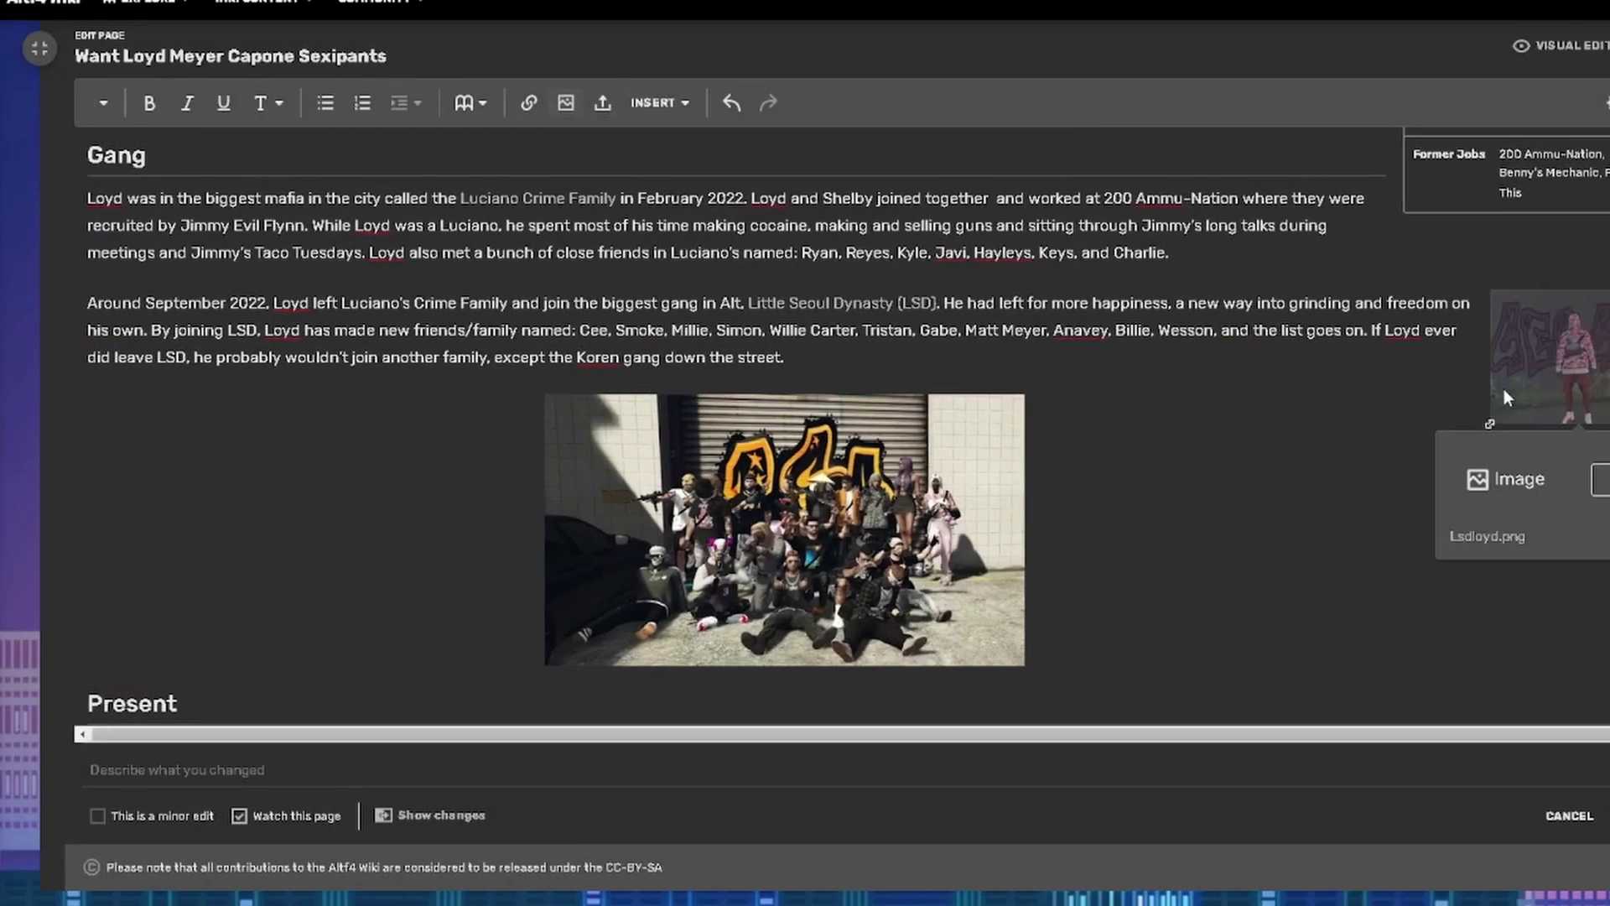
drag(1492, 425, 1363, 521)
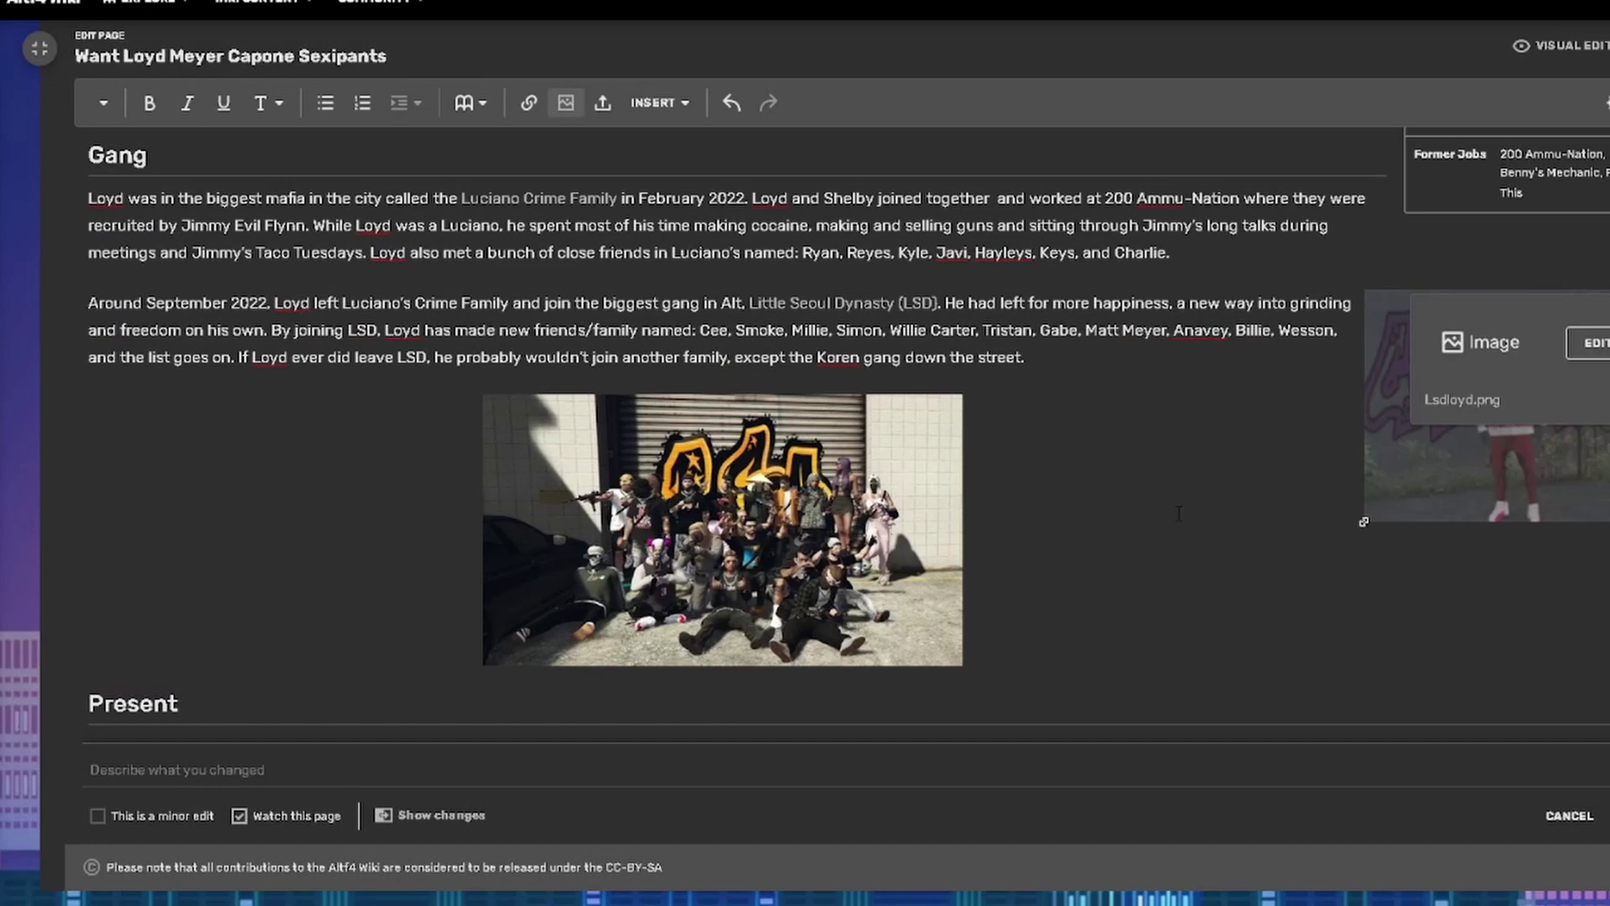
click(1135, 506)
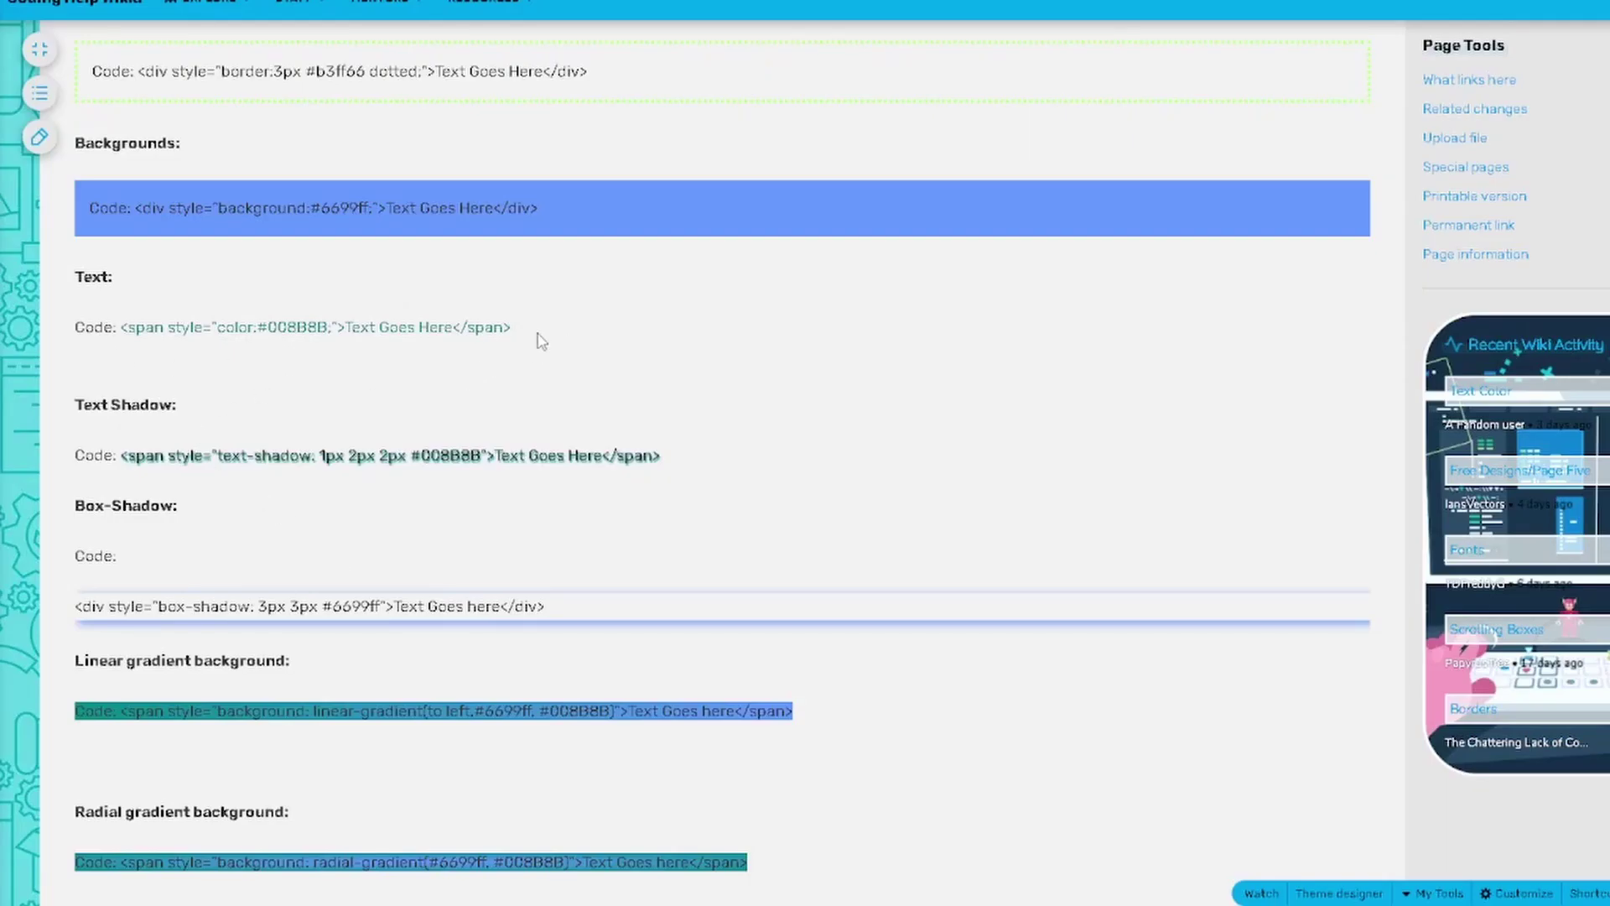
- Copy the coloured-text span code and open the Loyd article in the source editor
drag(512, 329, 128, 327)
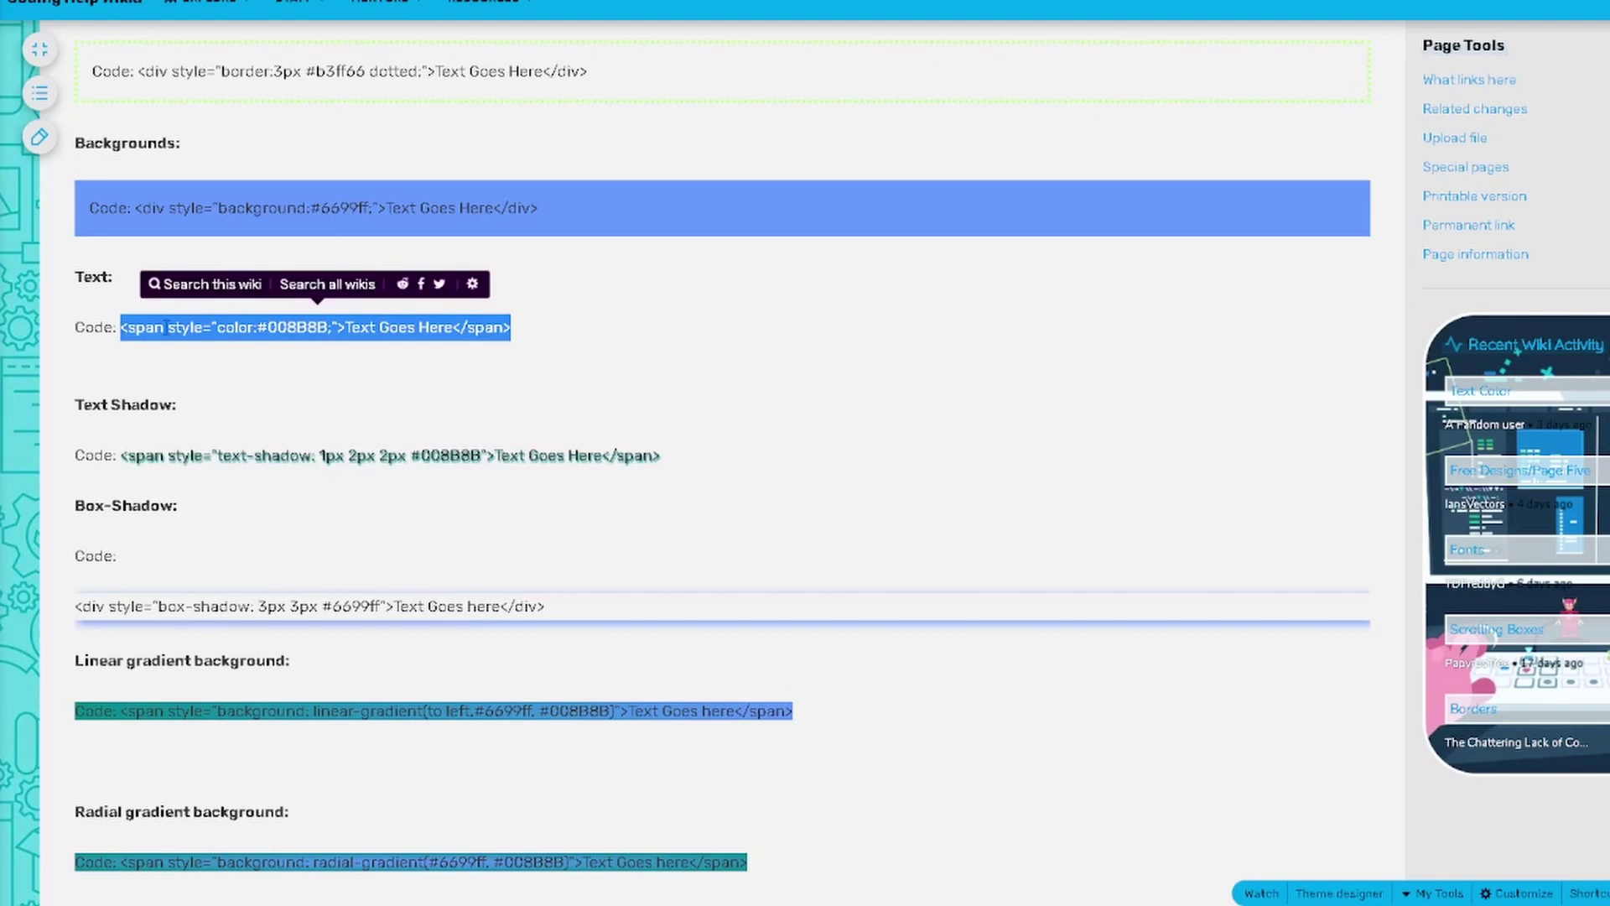
right_click(205, 327)
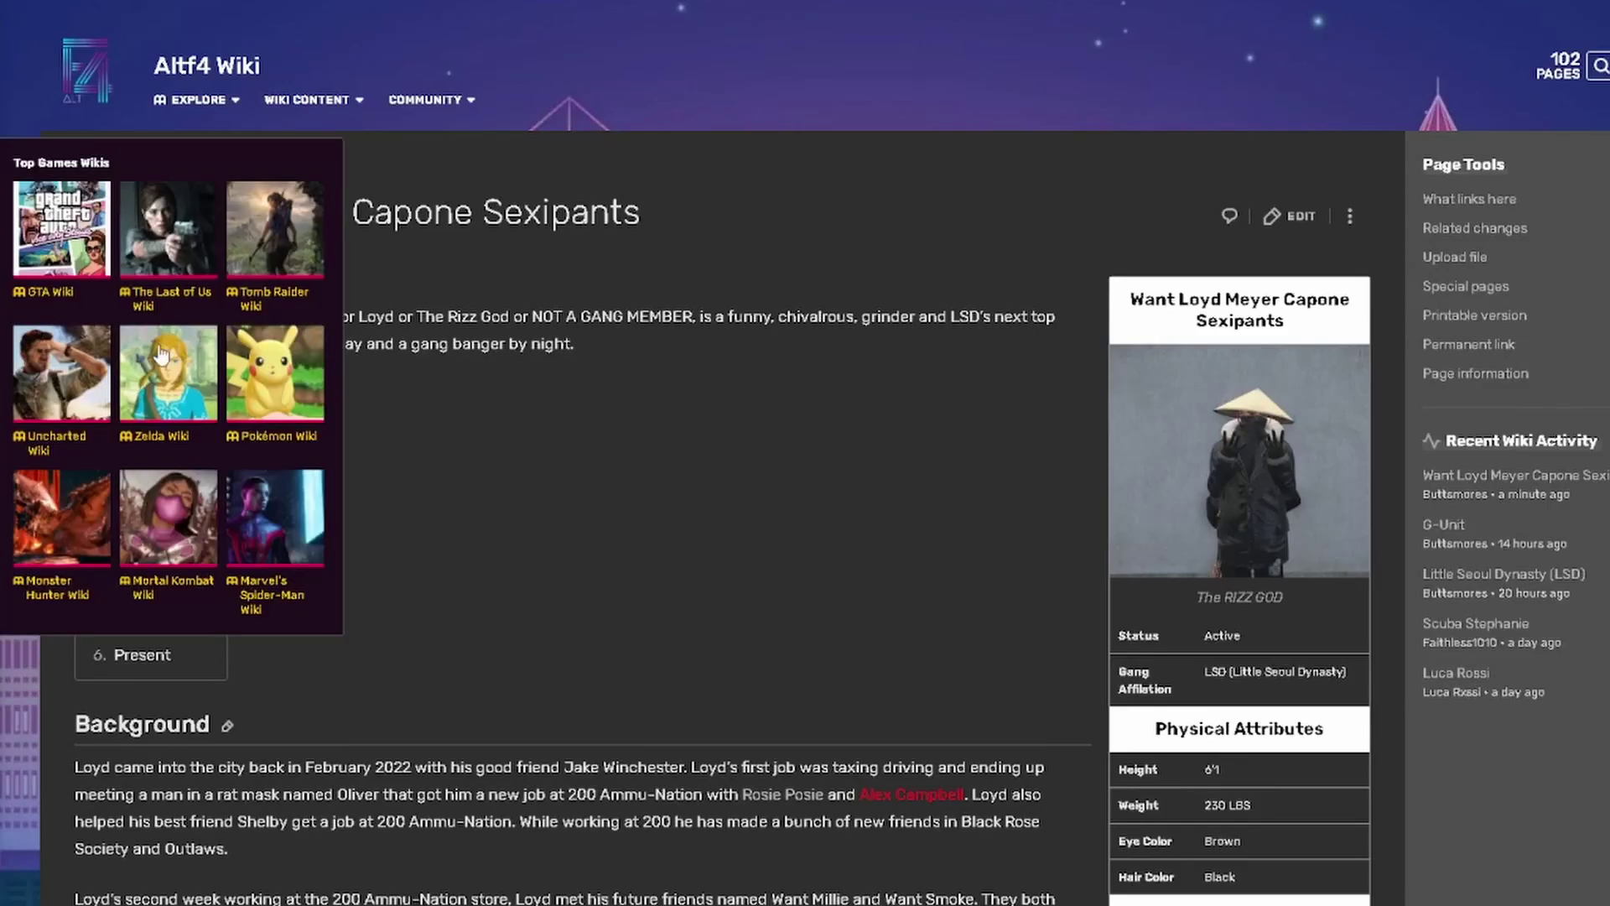
click(50, 255)
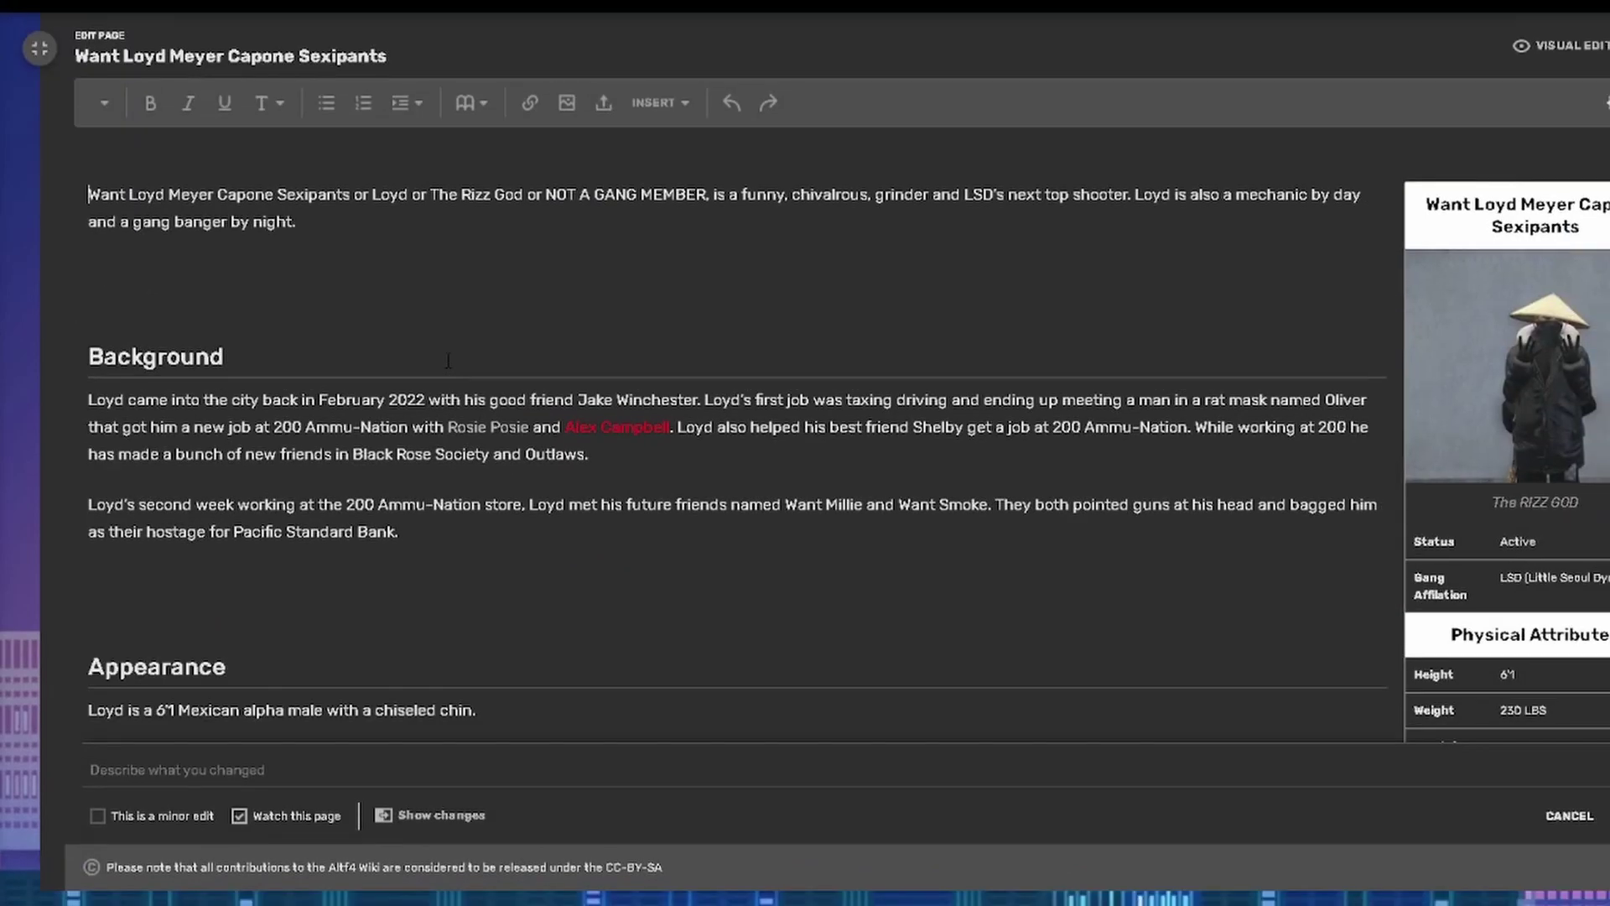
scroll(447, 360, down, 10)
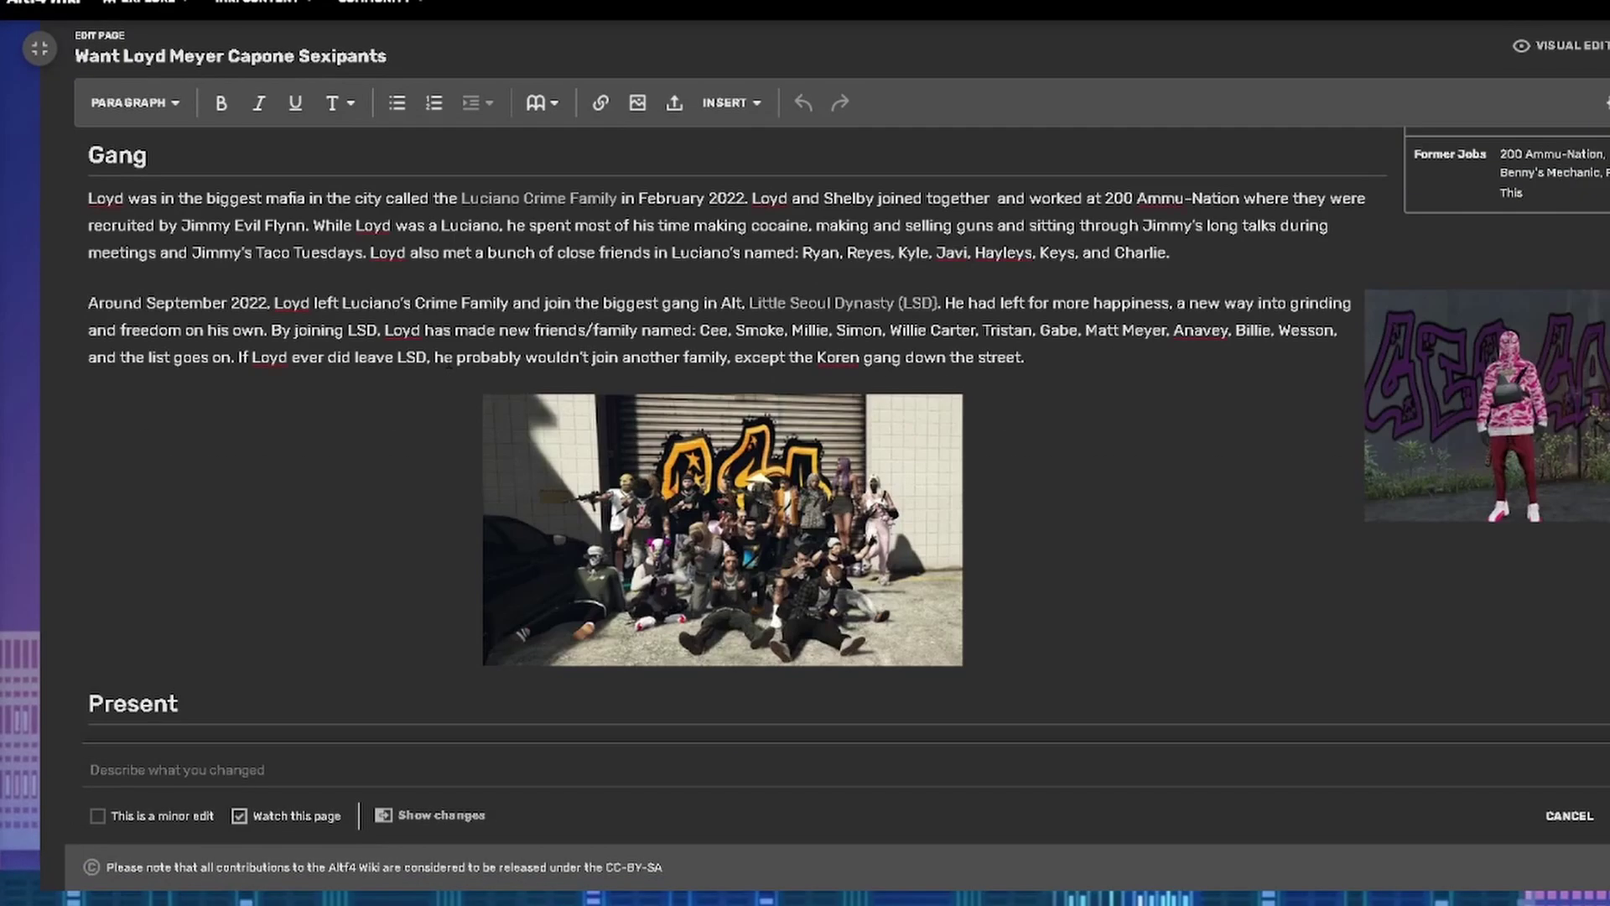
scroll(1486, 156, up, 3)
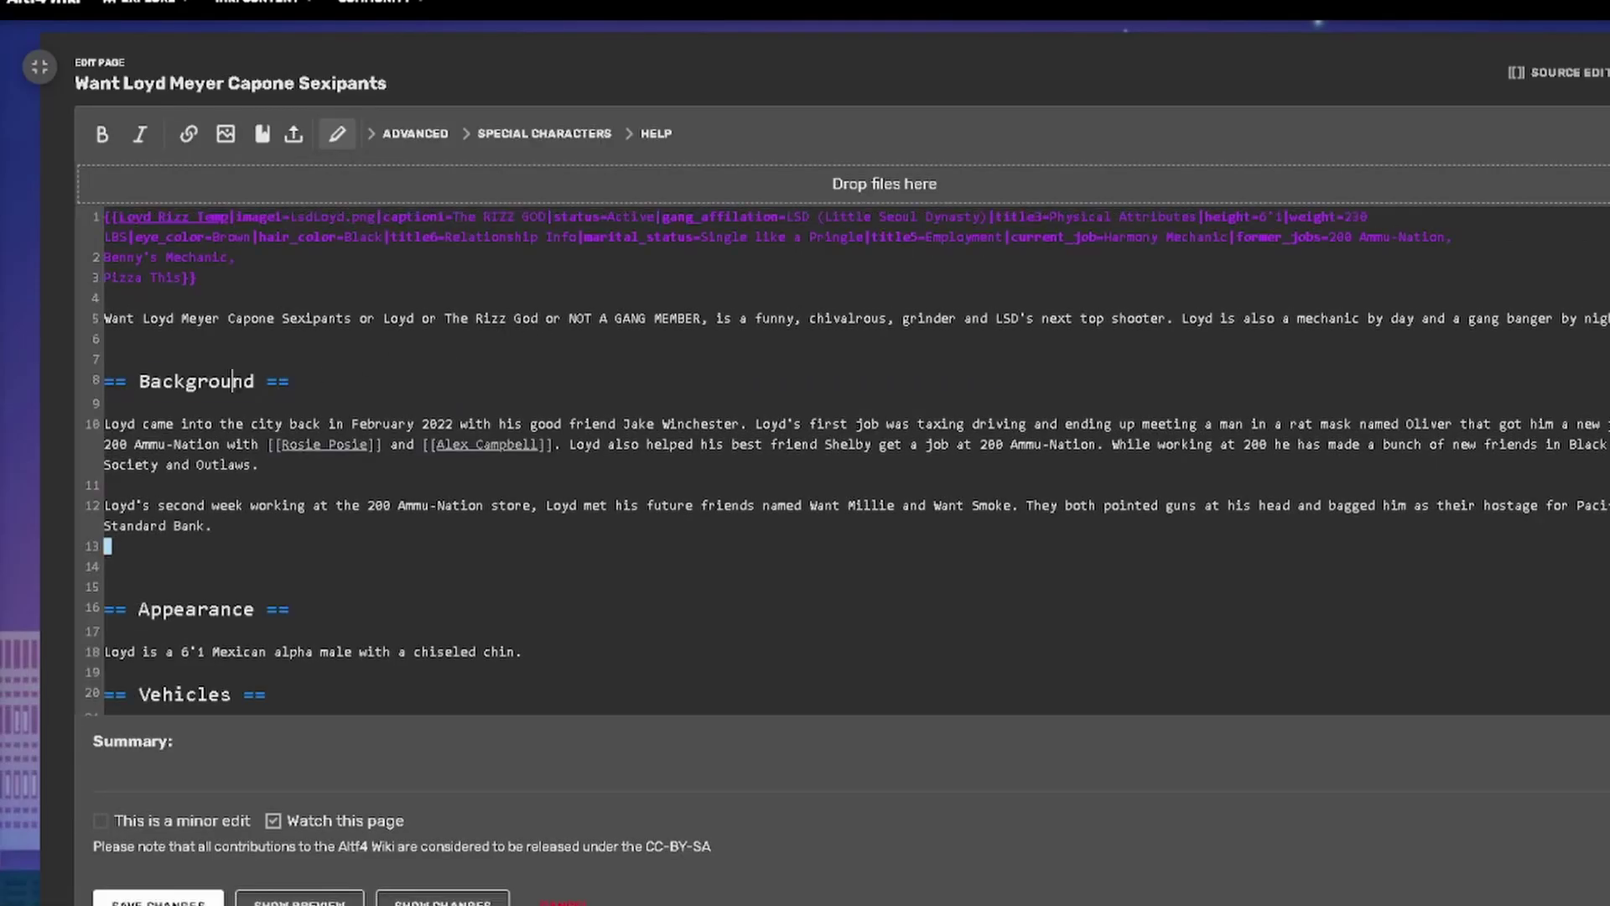
- Paste the #008B8B span over 'Background' and replace 'Text Goes Here' with Bio
double_click(231, 381)
double_click(235, 384)
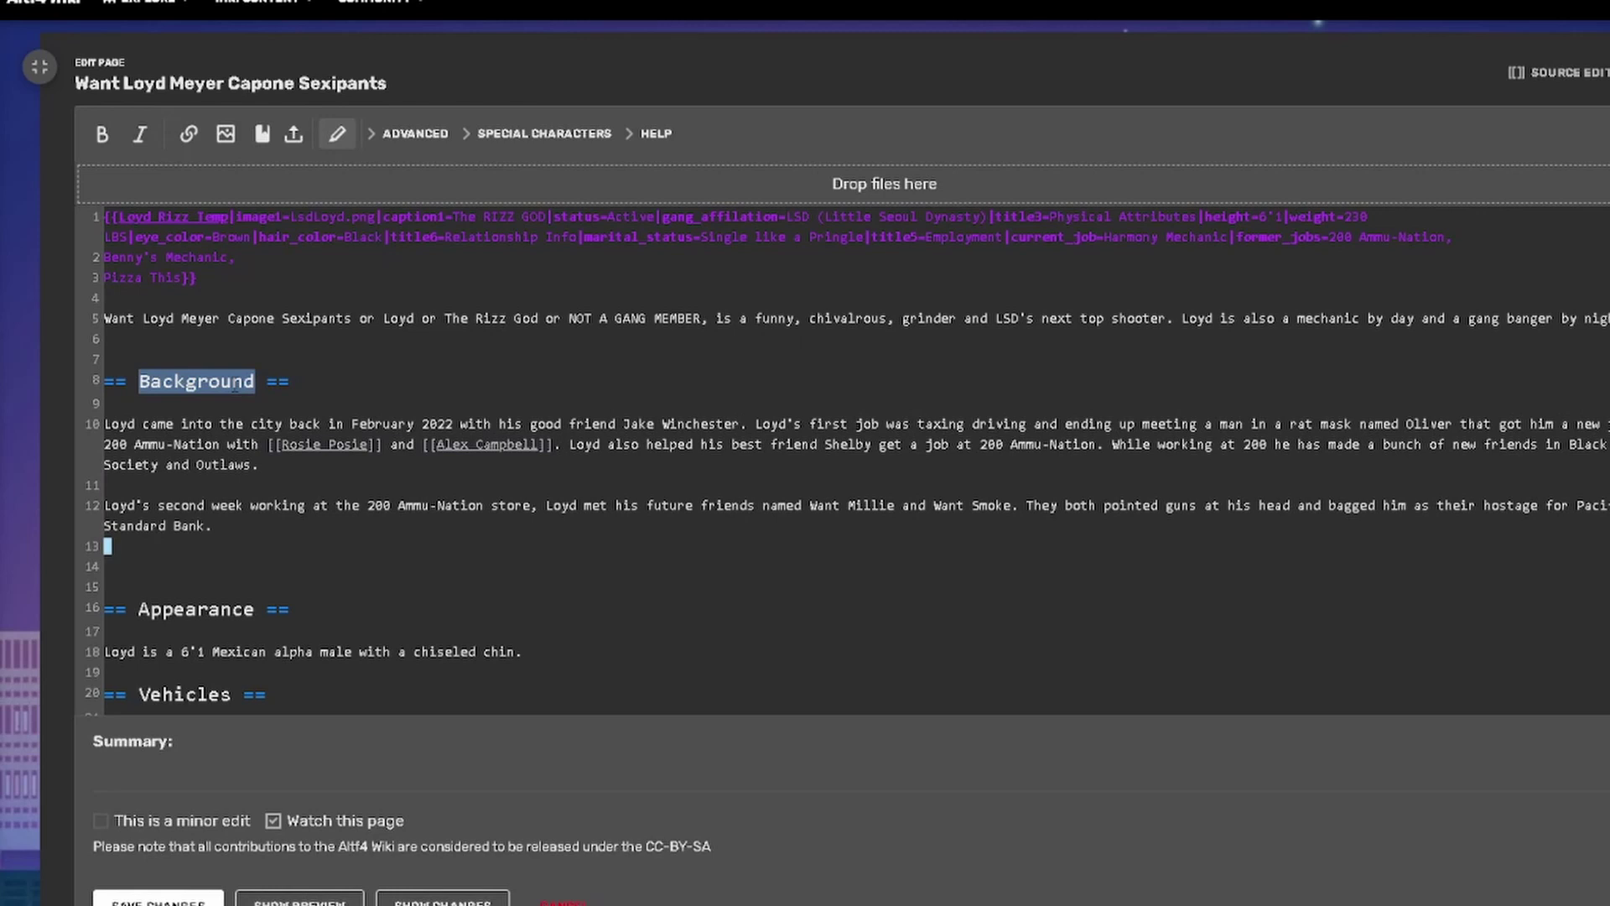
text(<span style="color:#008B8B;">Text Goes Here</span>)
double_click(557, 381)
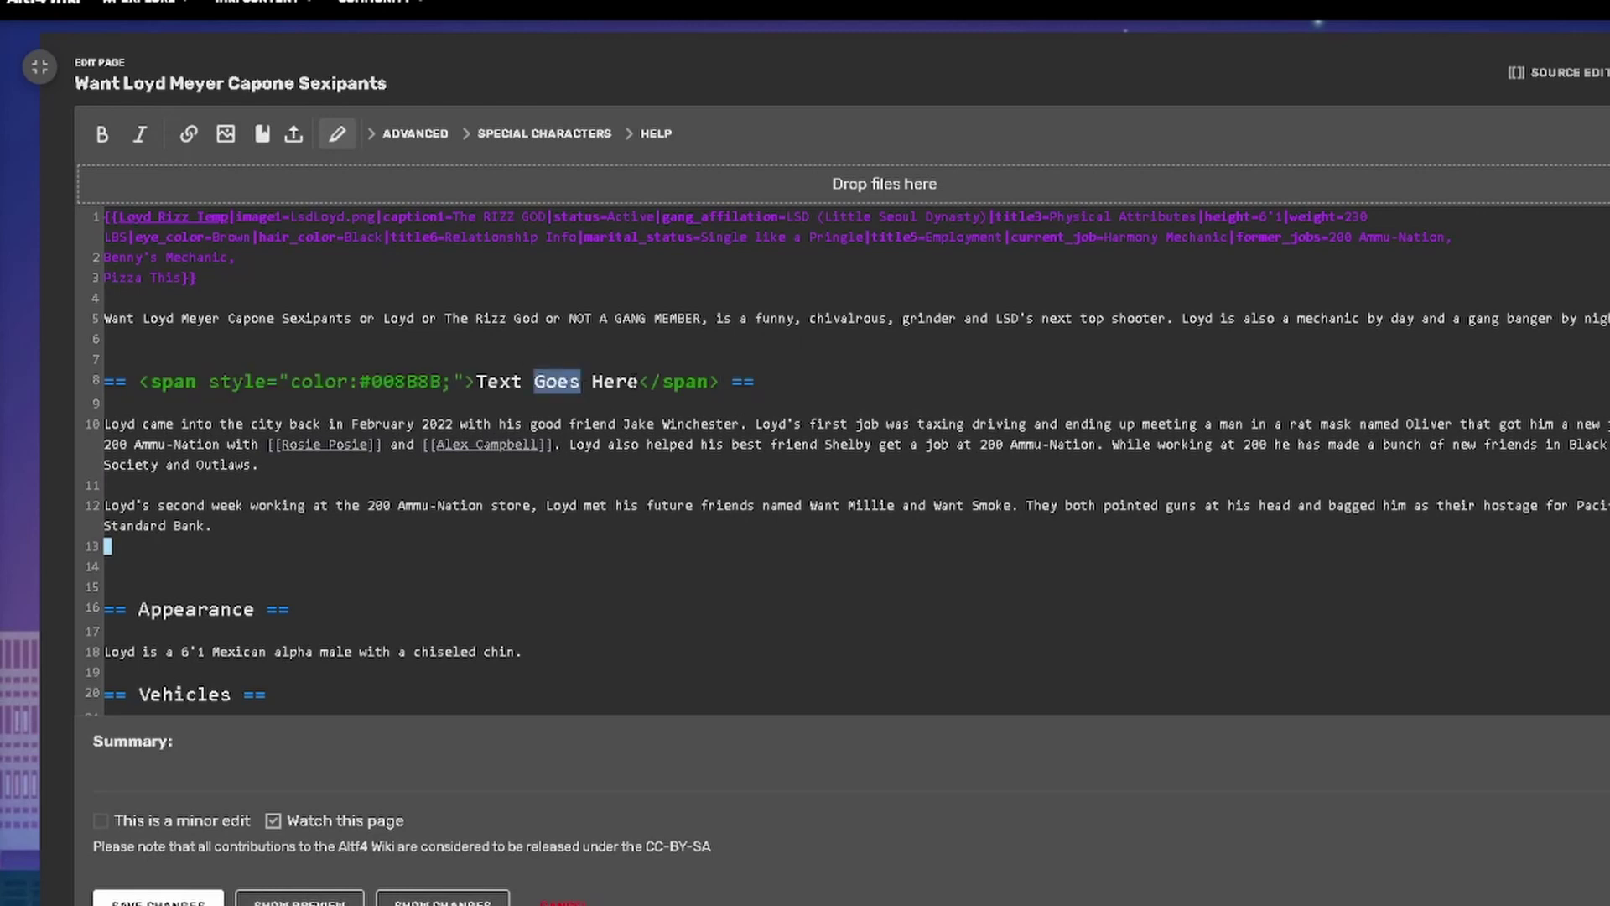
drag(639, 381, 477, 382)
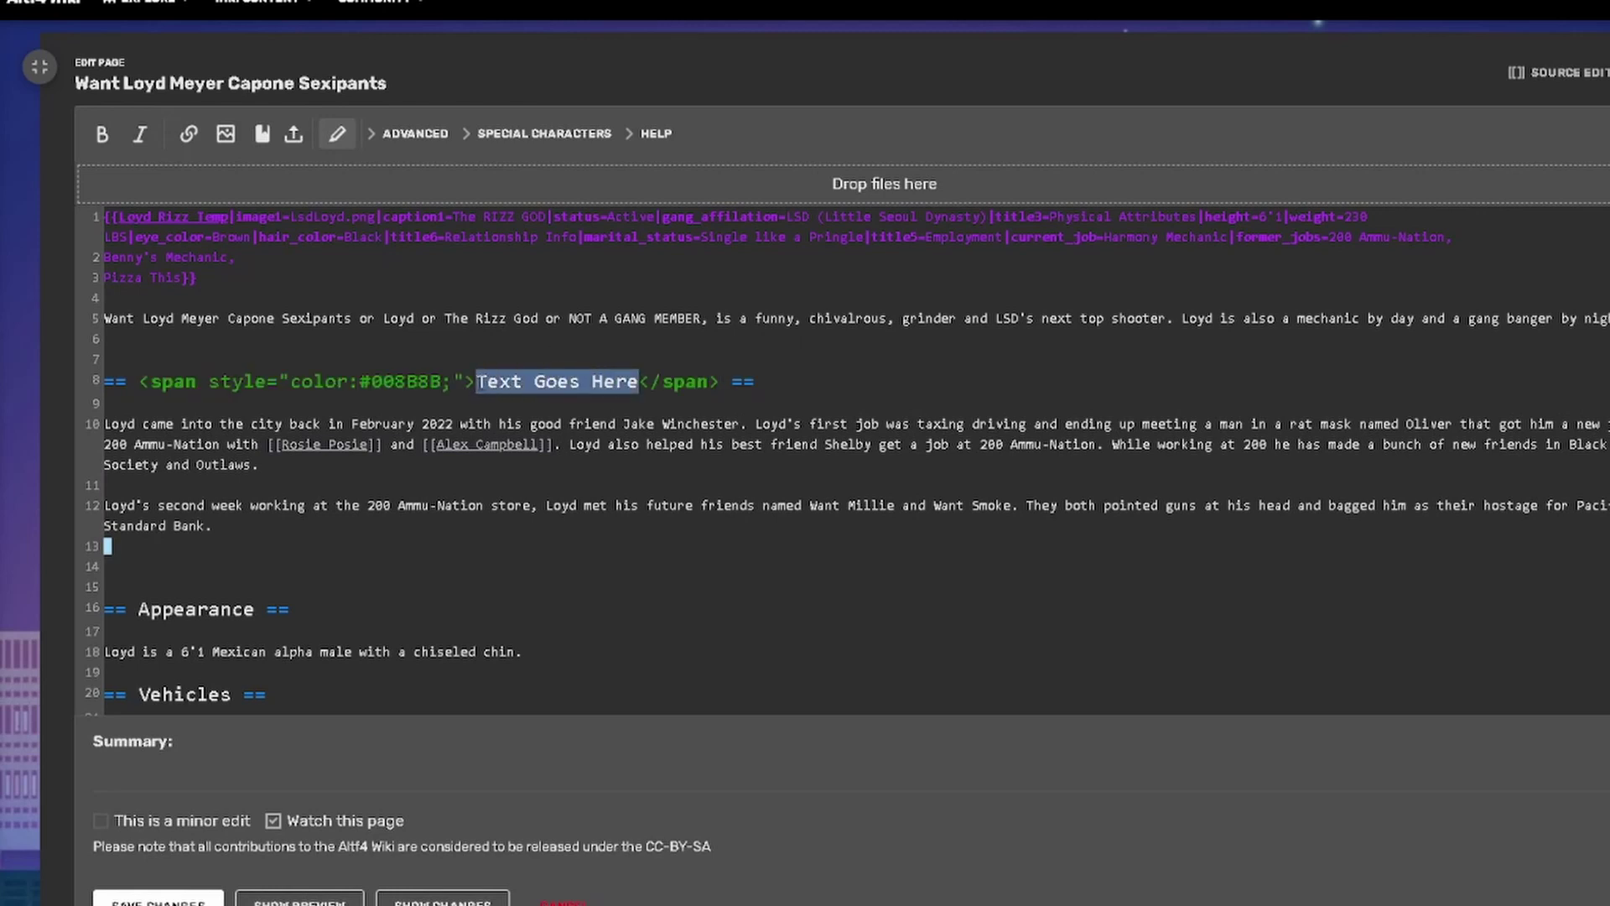
text(Bio)
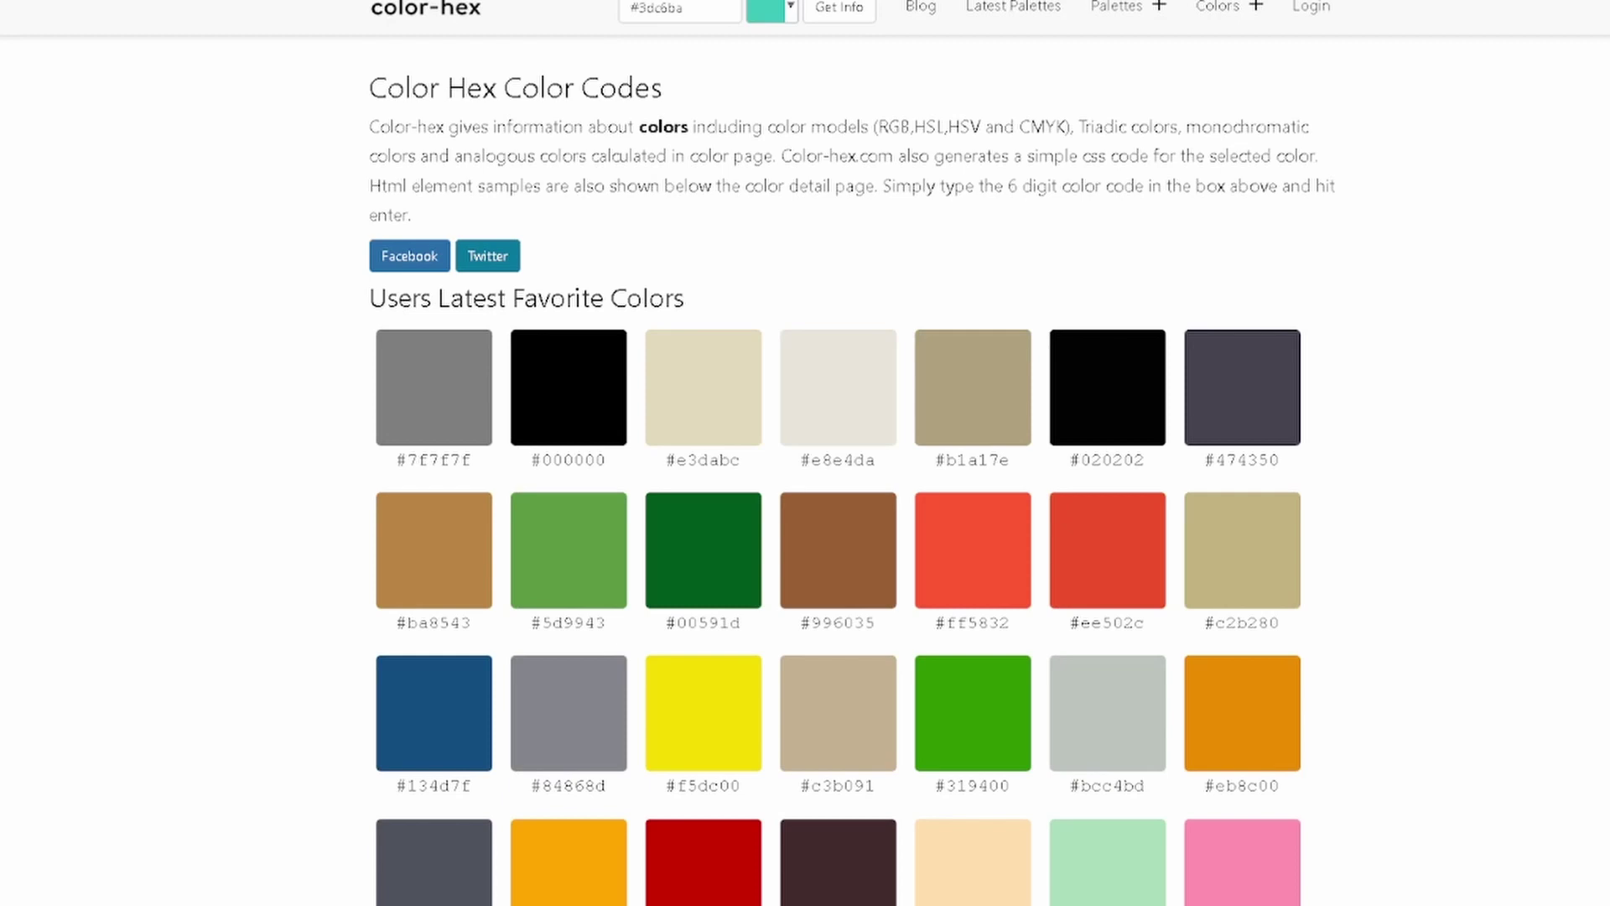
- Pick a light sky-blue on color-hex.com and select its hex code #45bae4 to copy
click(789, 10)
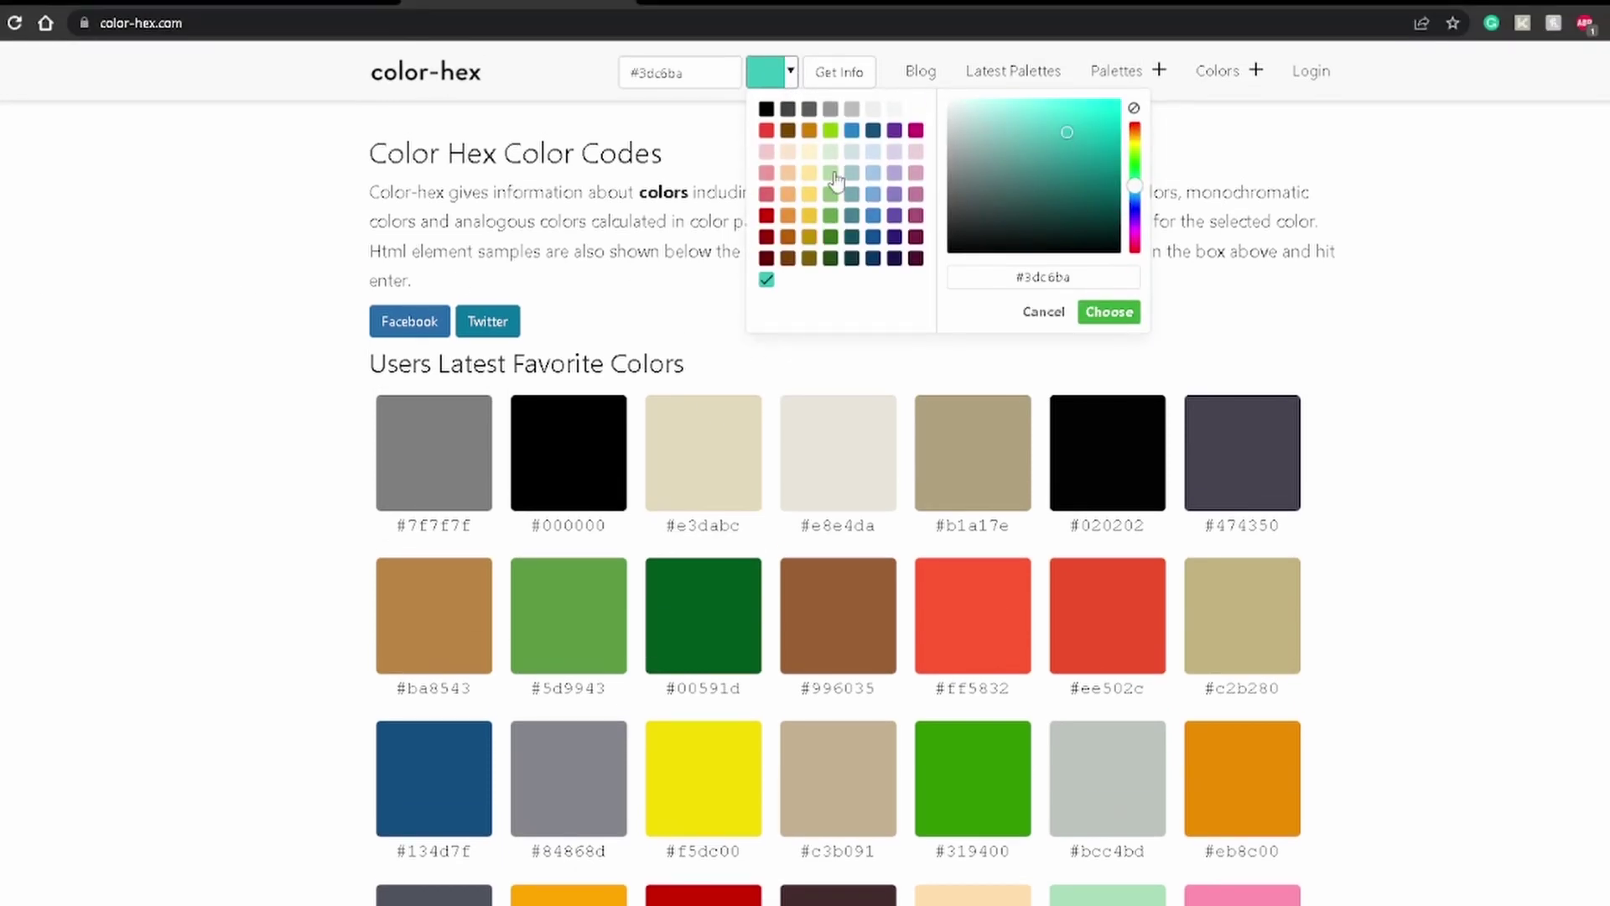
click(1073, 136)
drag(1136, 182, 1135, 194)
drag(1077, 142, 1069, 116)
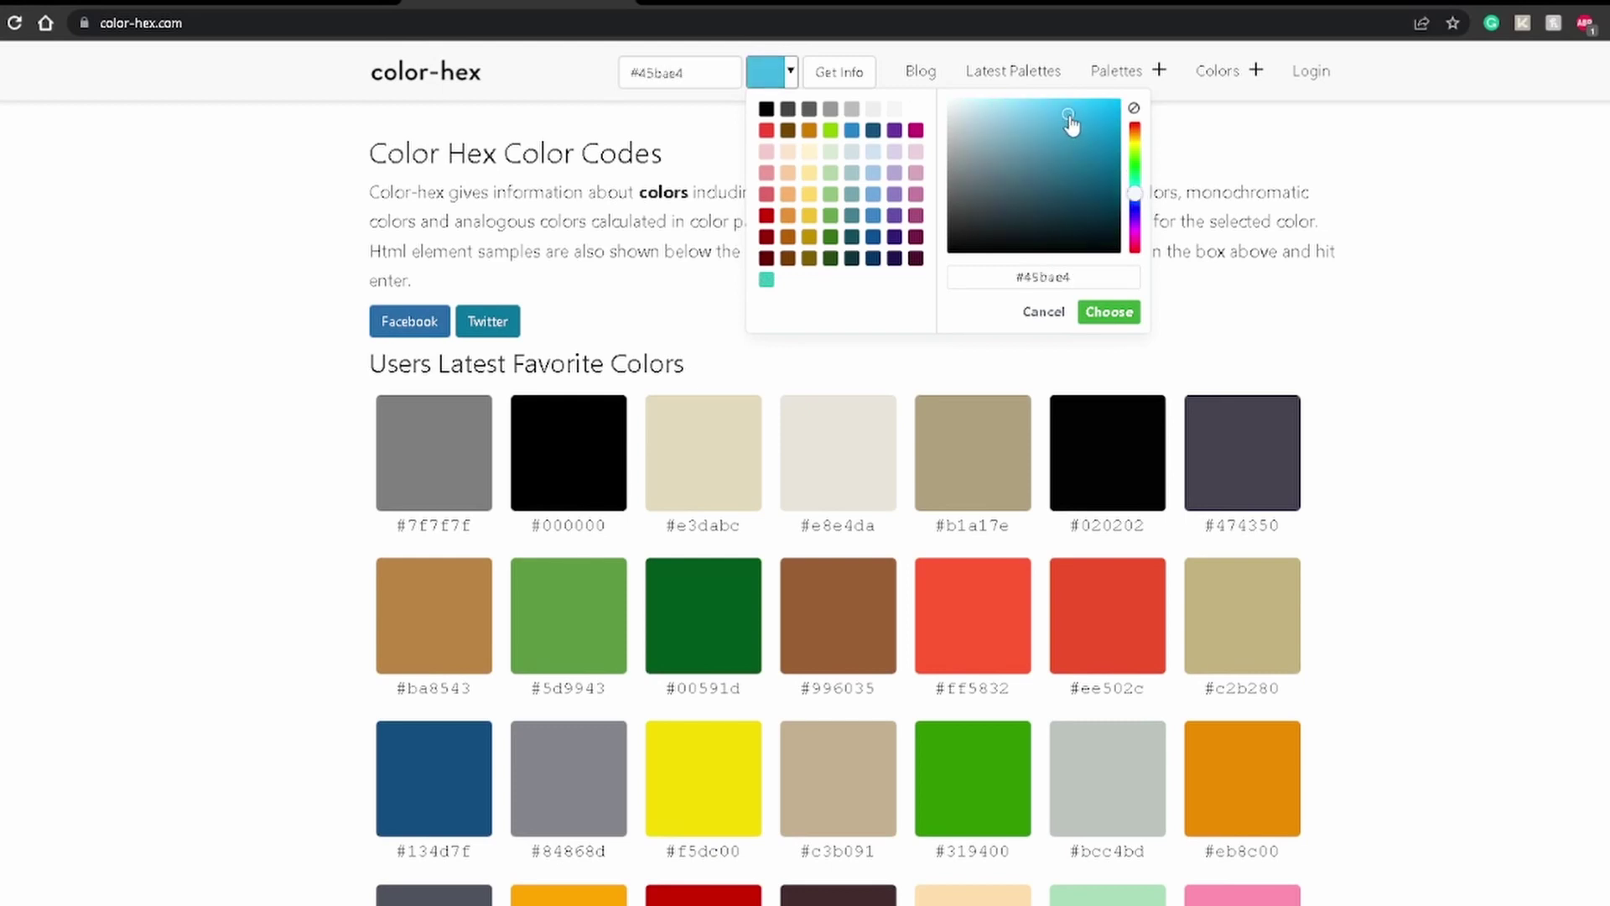
click(1109, 311)
triple_click(679, 73)
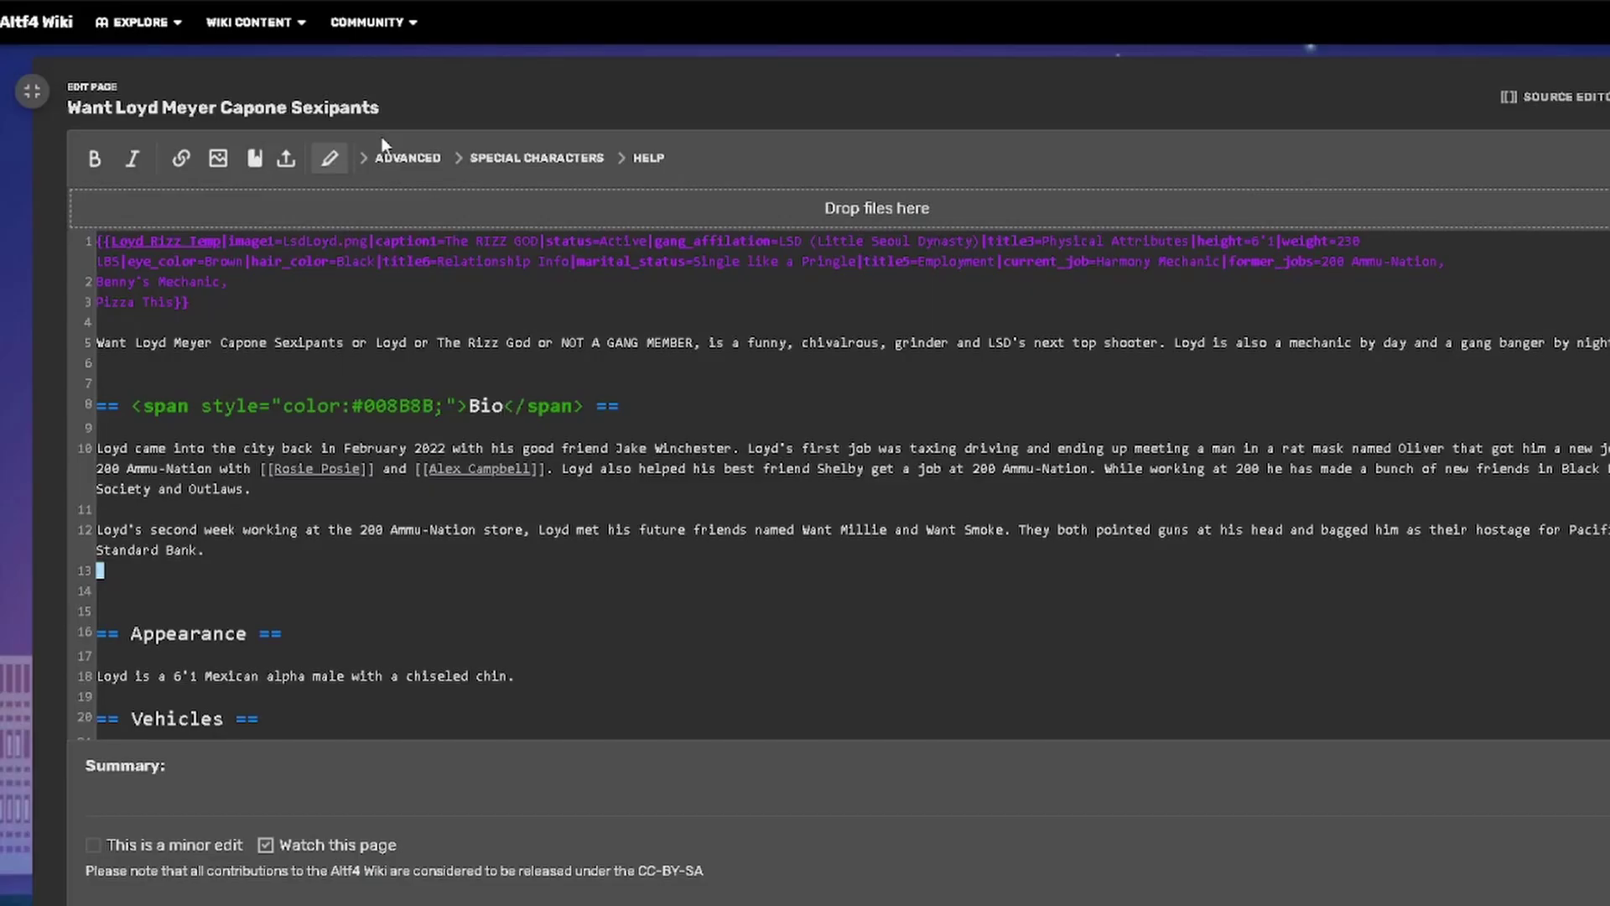
- Replace the Bio heading's 008B8B with the light blue code, save, and return to Coding Help Wikia
drag(438, 410, 364, 409)
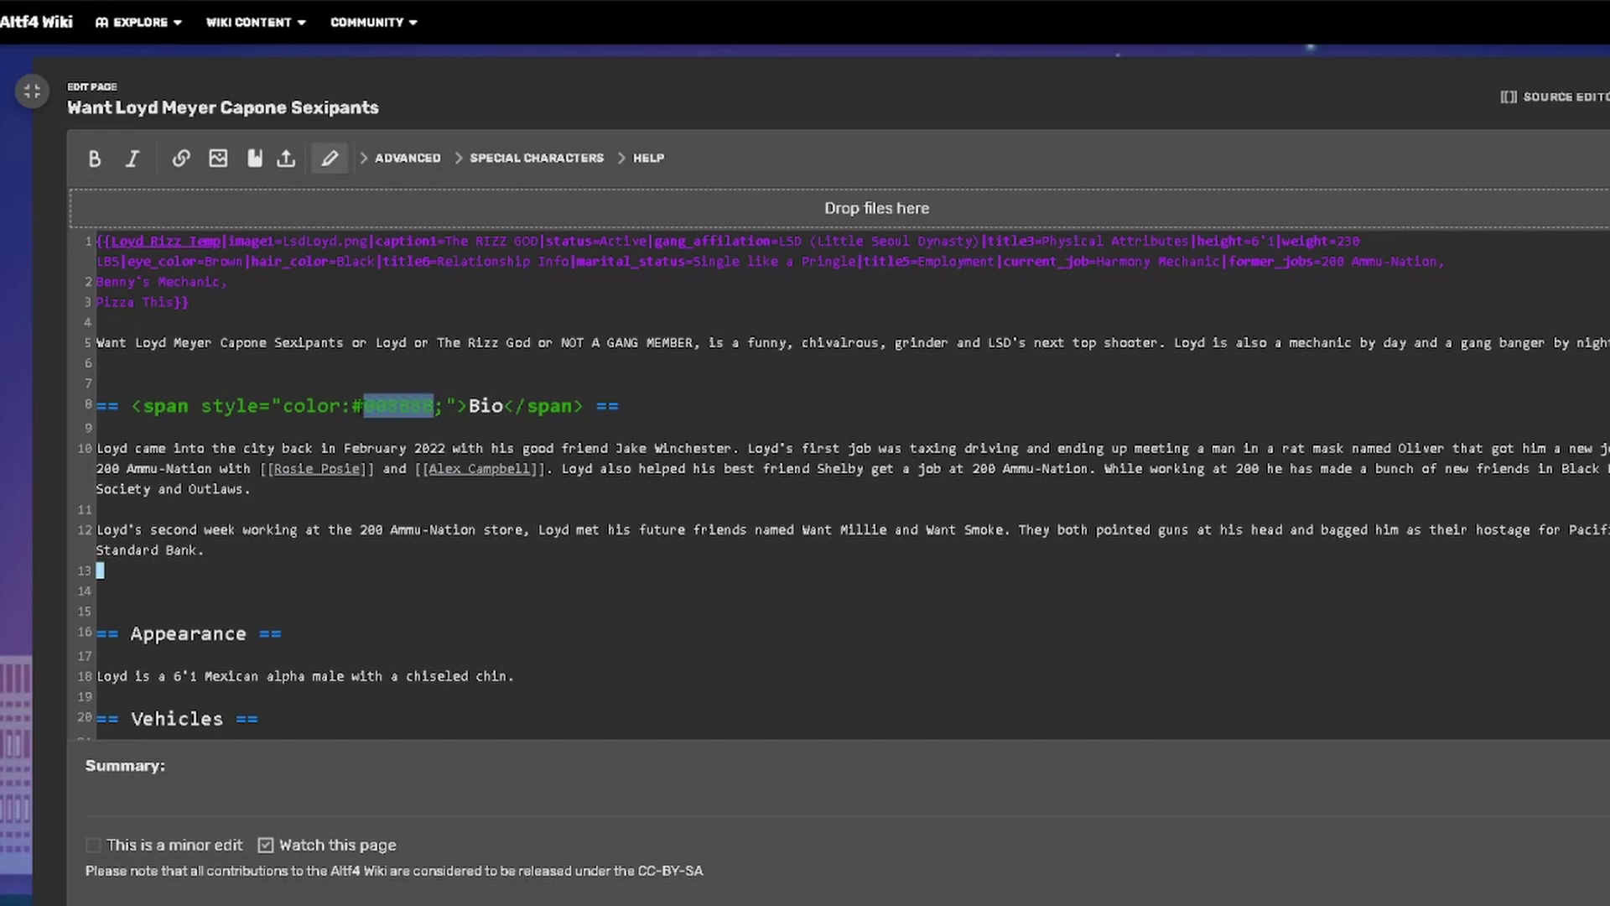
text(#47bae4)
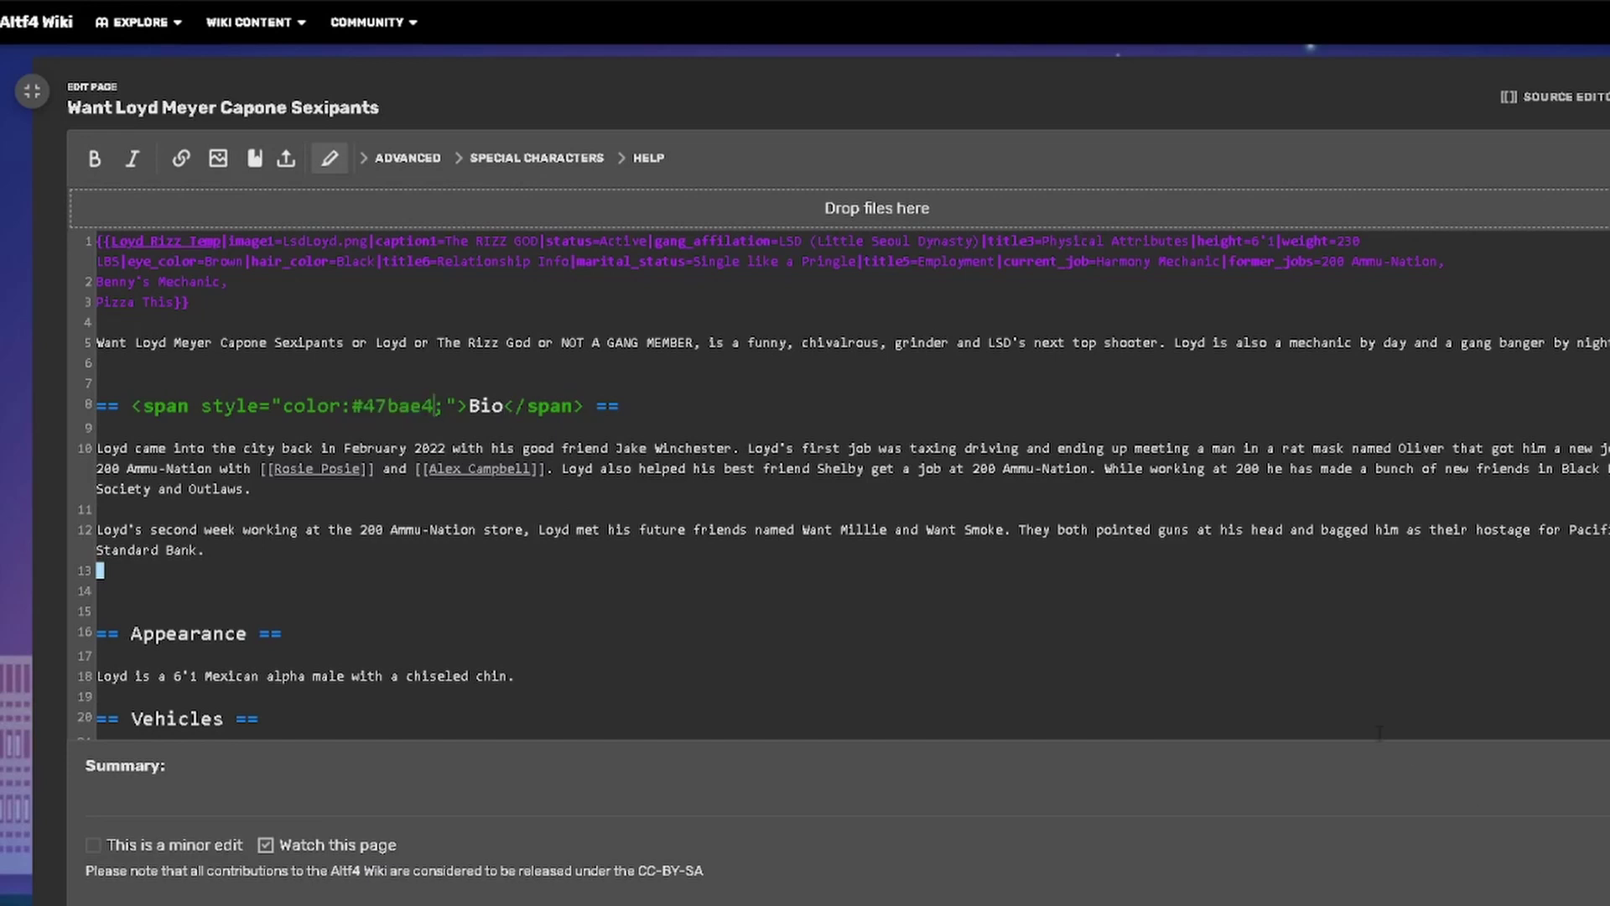
scroll(1379, 732, down, 5)
key(alt+shift+s)
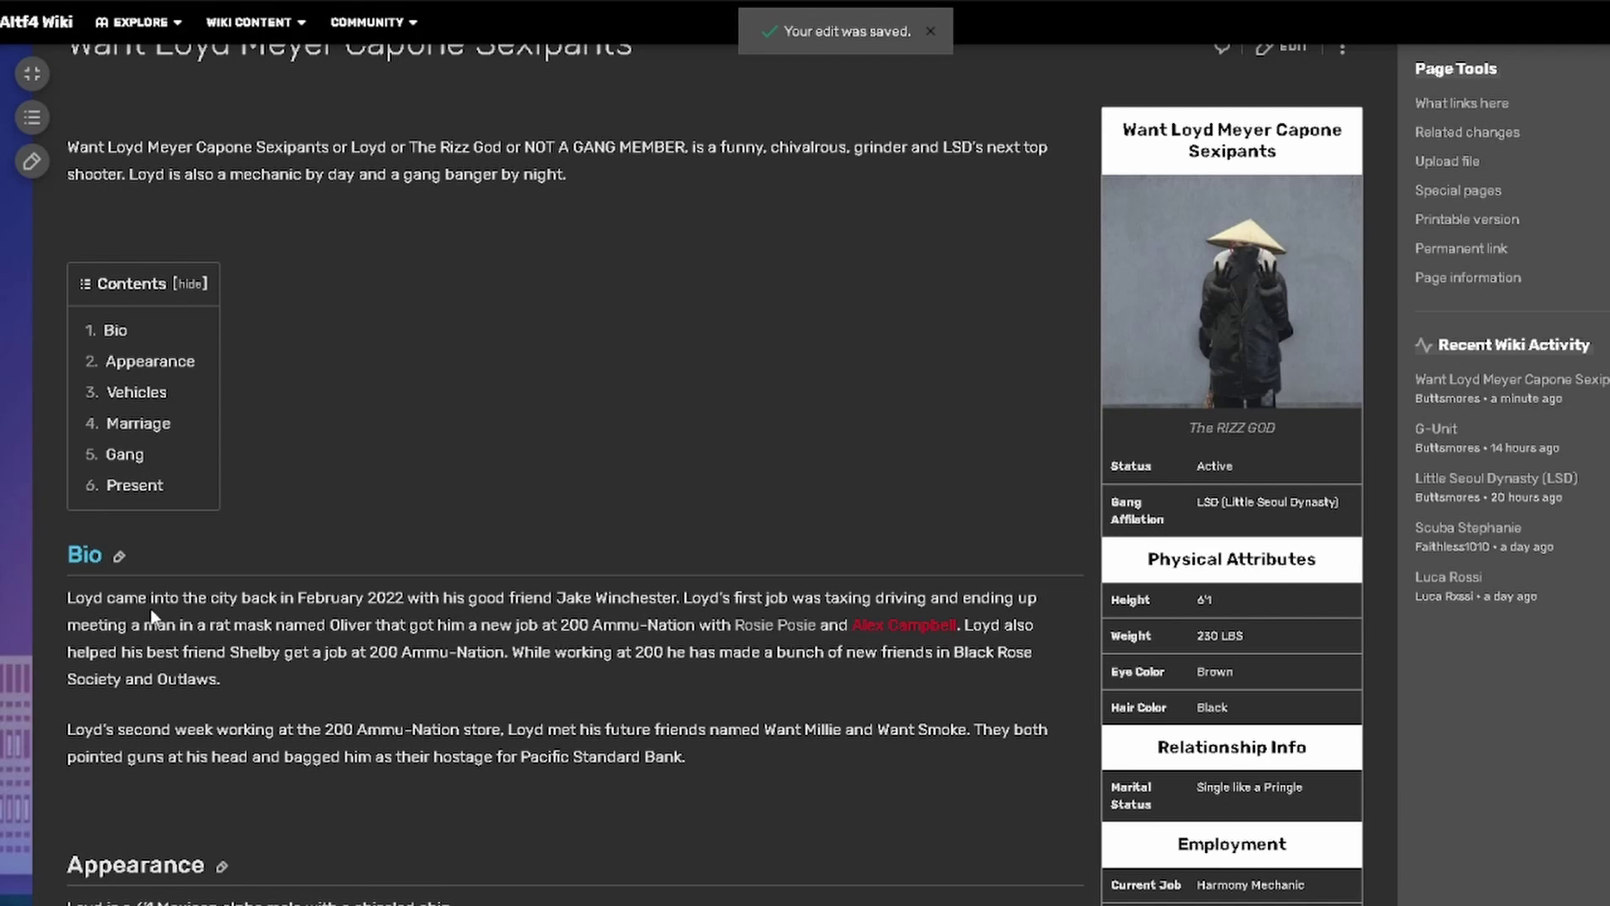
key(ctrl+Tab)
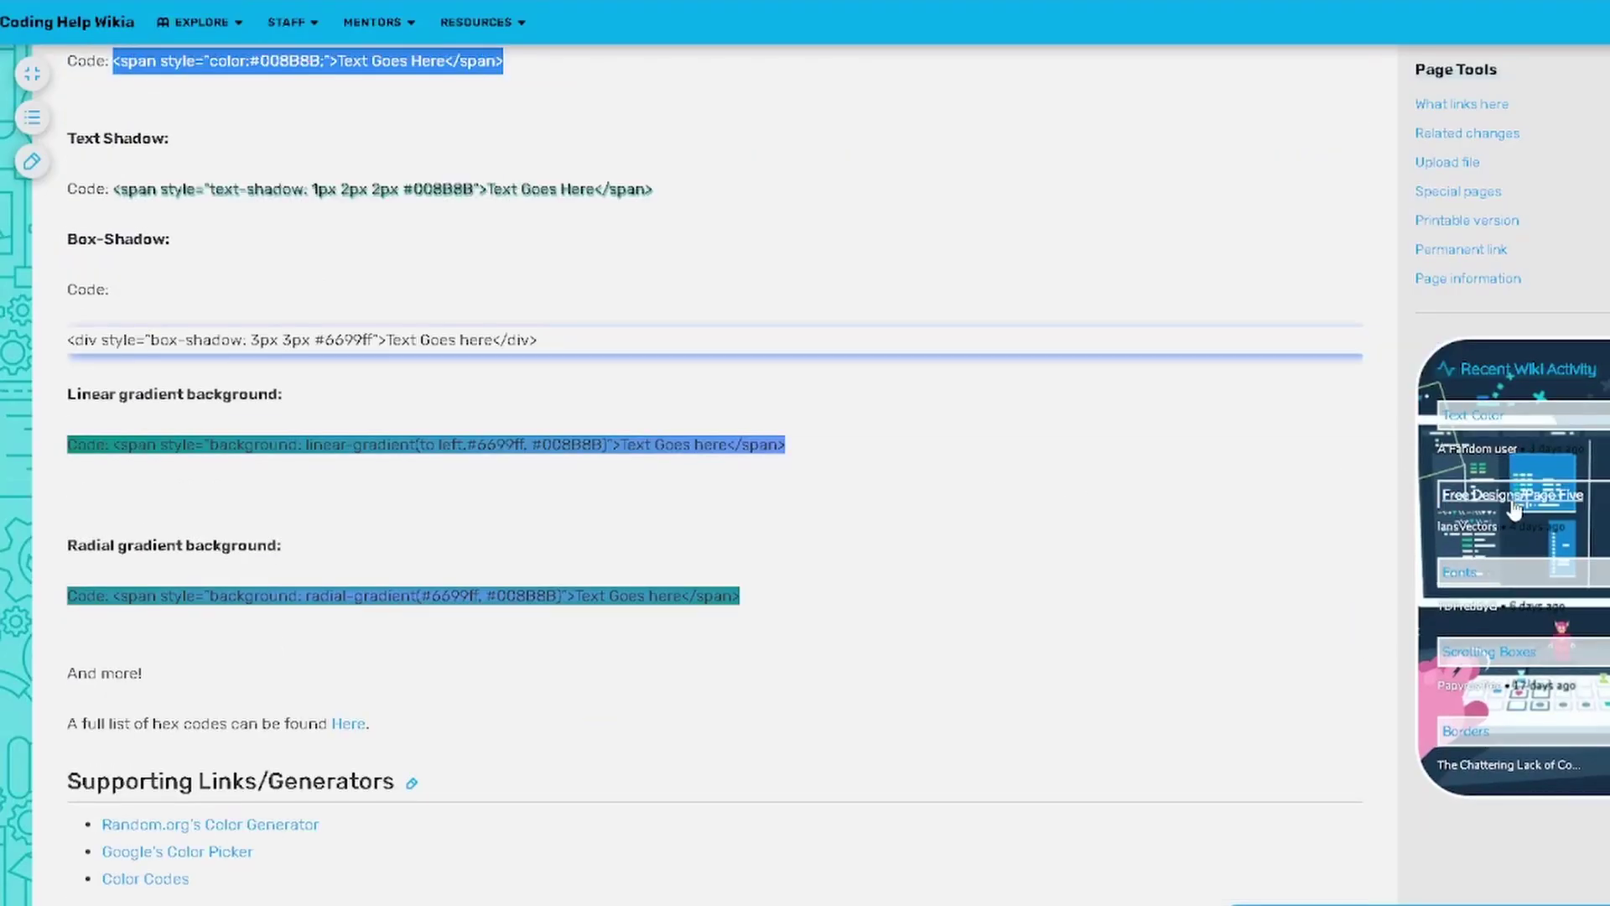
- Browse the Free Designs/Page Five page on the Coding Help Wikia
click(1514, 501)
scroll(1222, 568, down, 1)
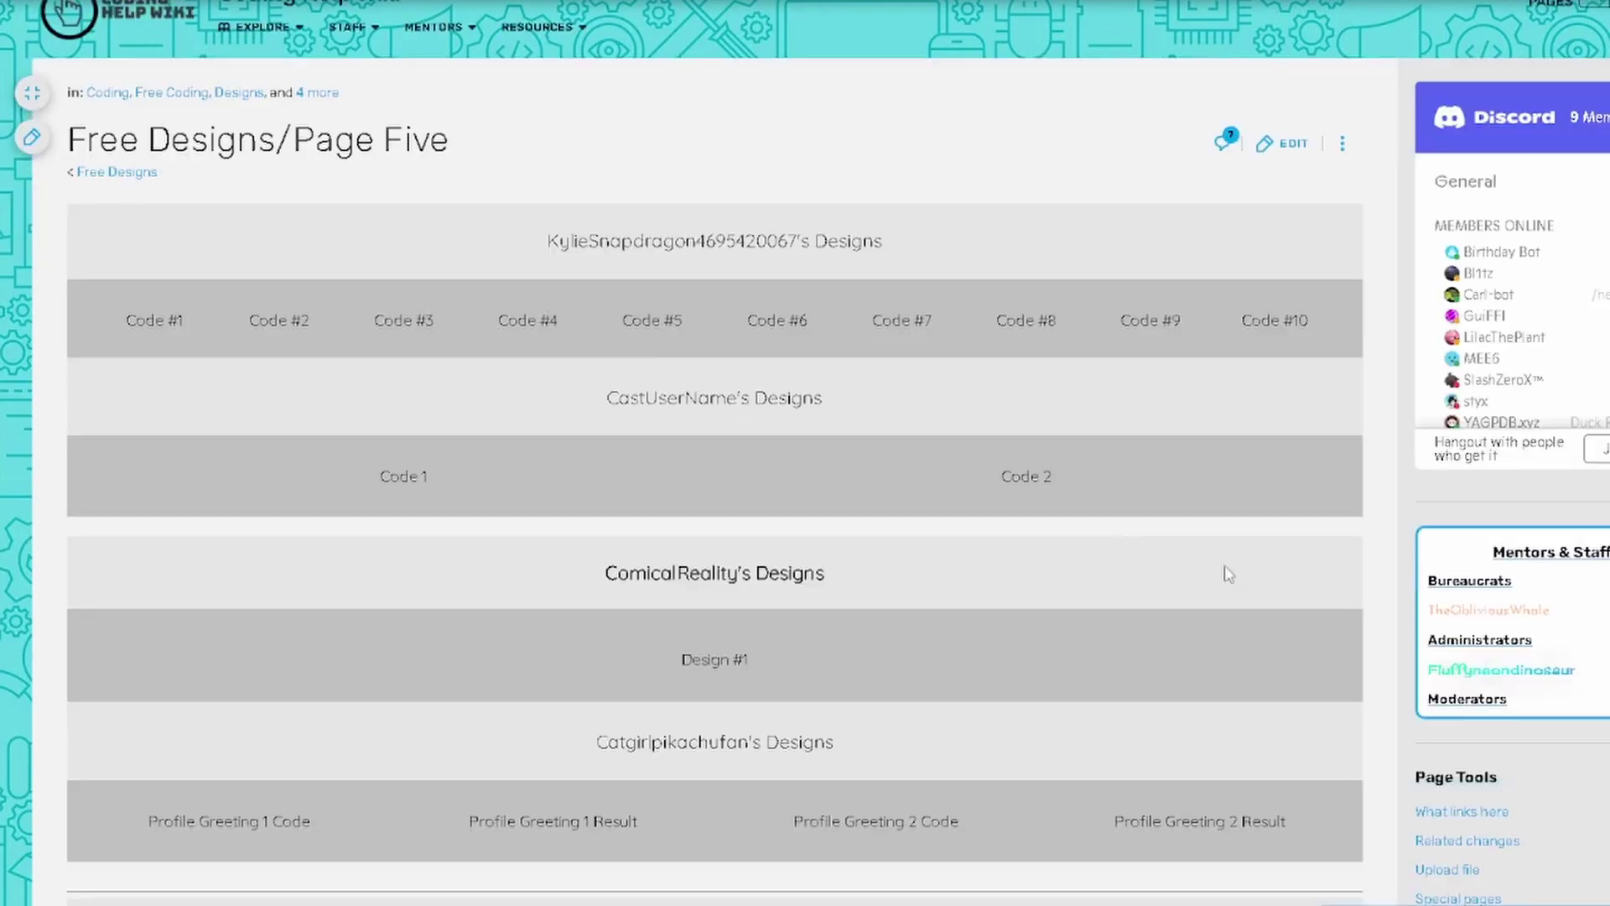
scroll(1048, 591, down, 3)
scroll(1018, 612, up, 4)
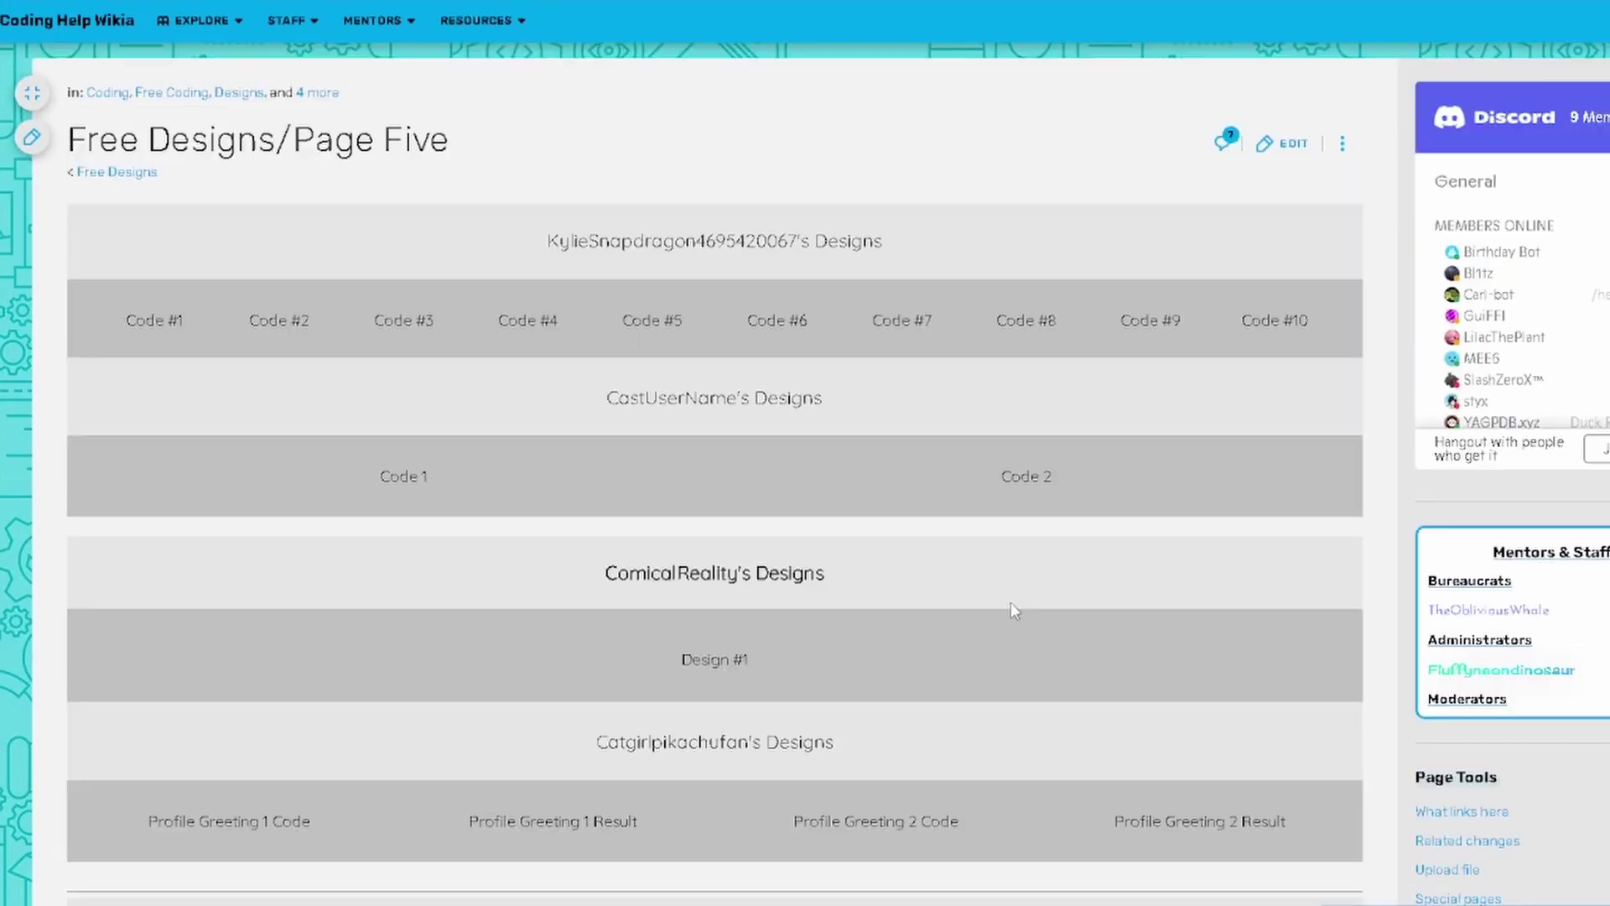
scroll(650, 578, down, 10)
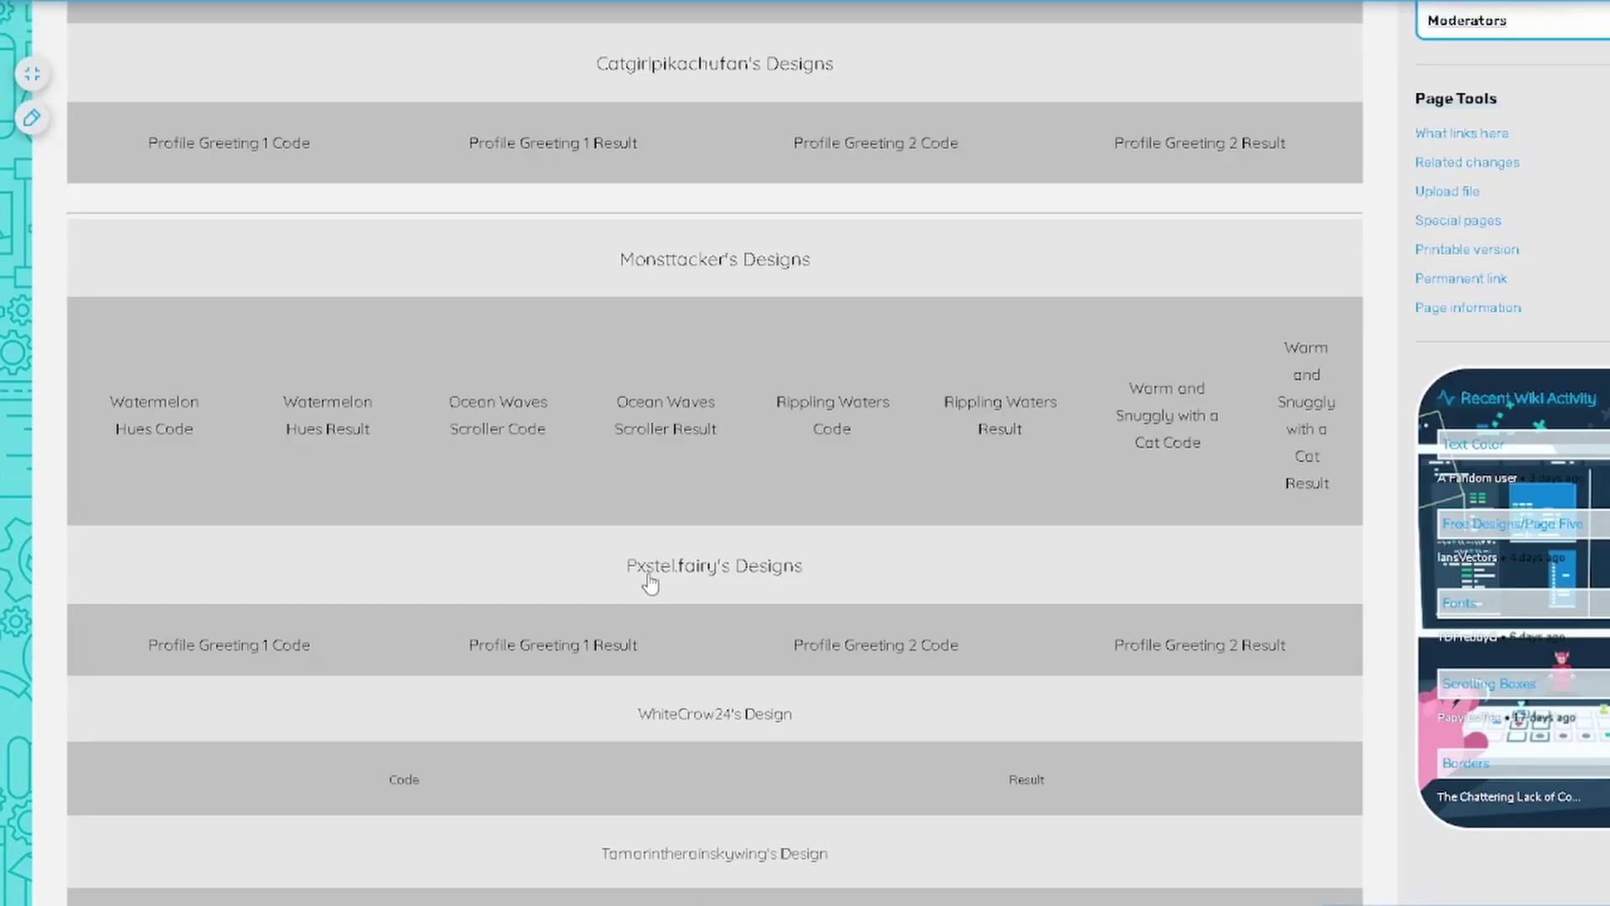
scroll(363, 520, up, 10)
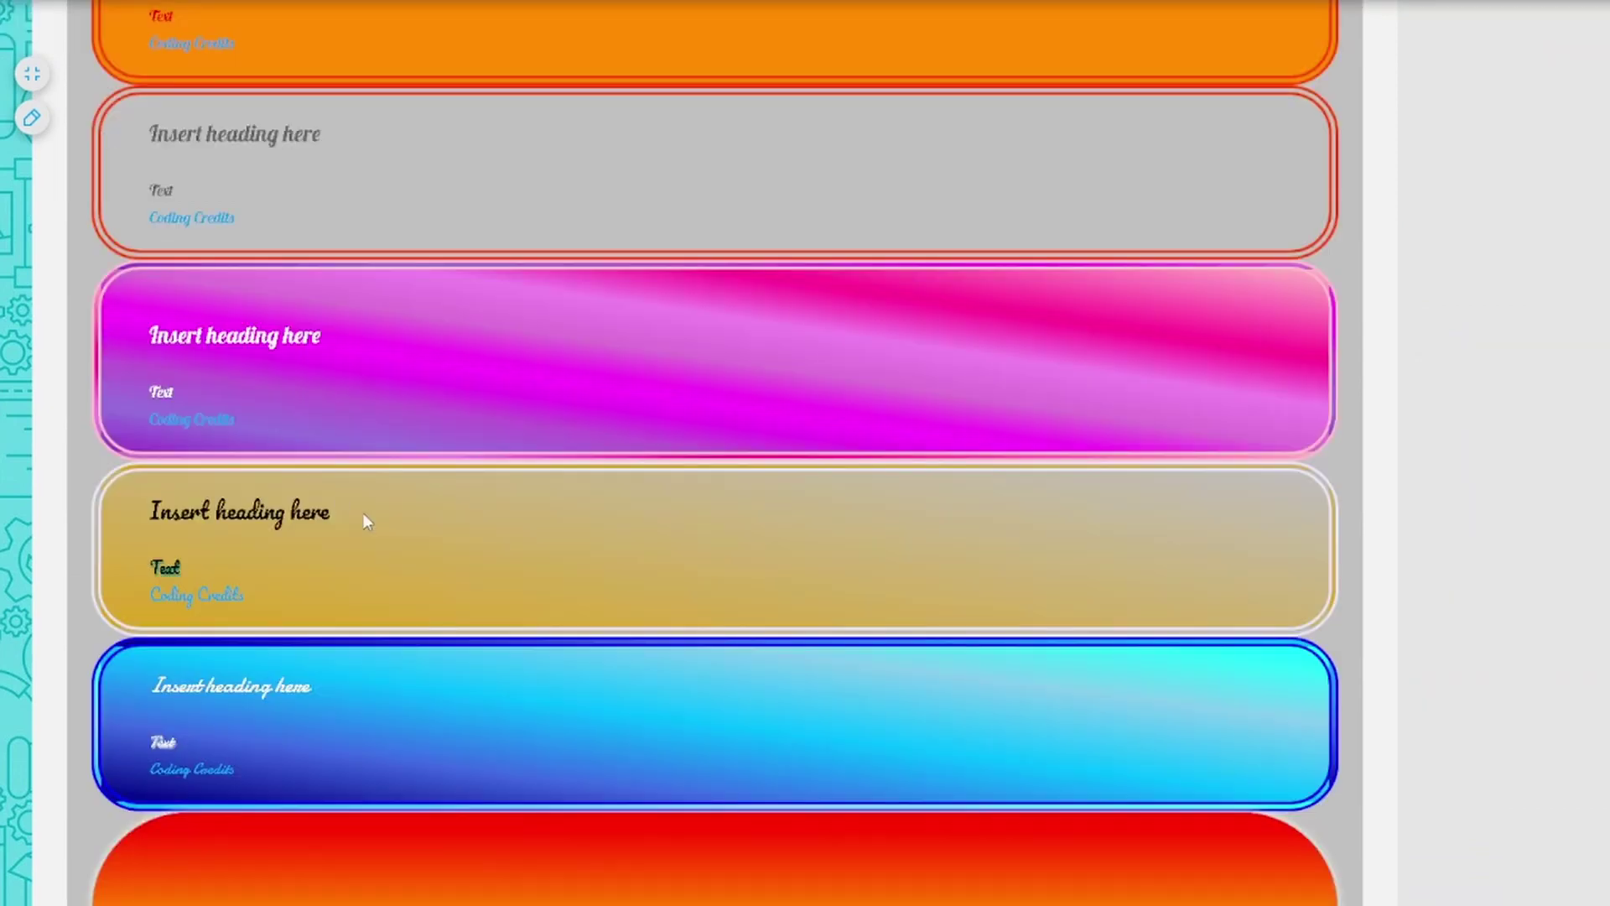
scroll(303, 394, down, 10)
scroll(335, 457, down, 6)
scroll(170, 109, up, 8)
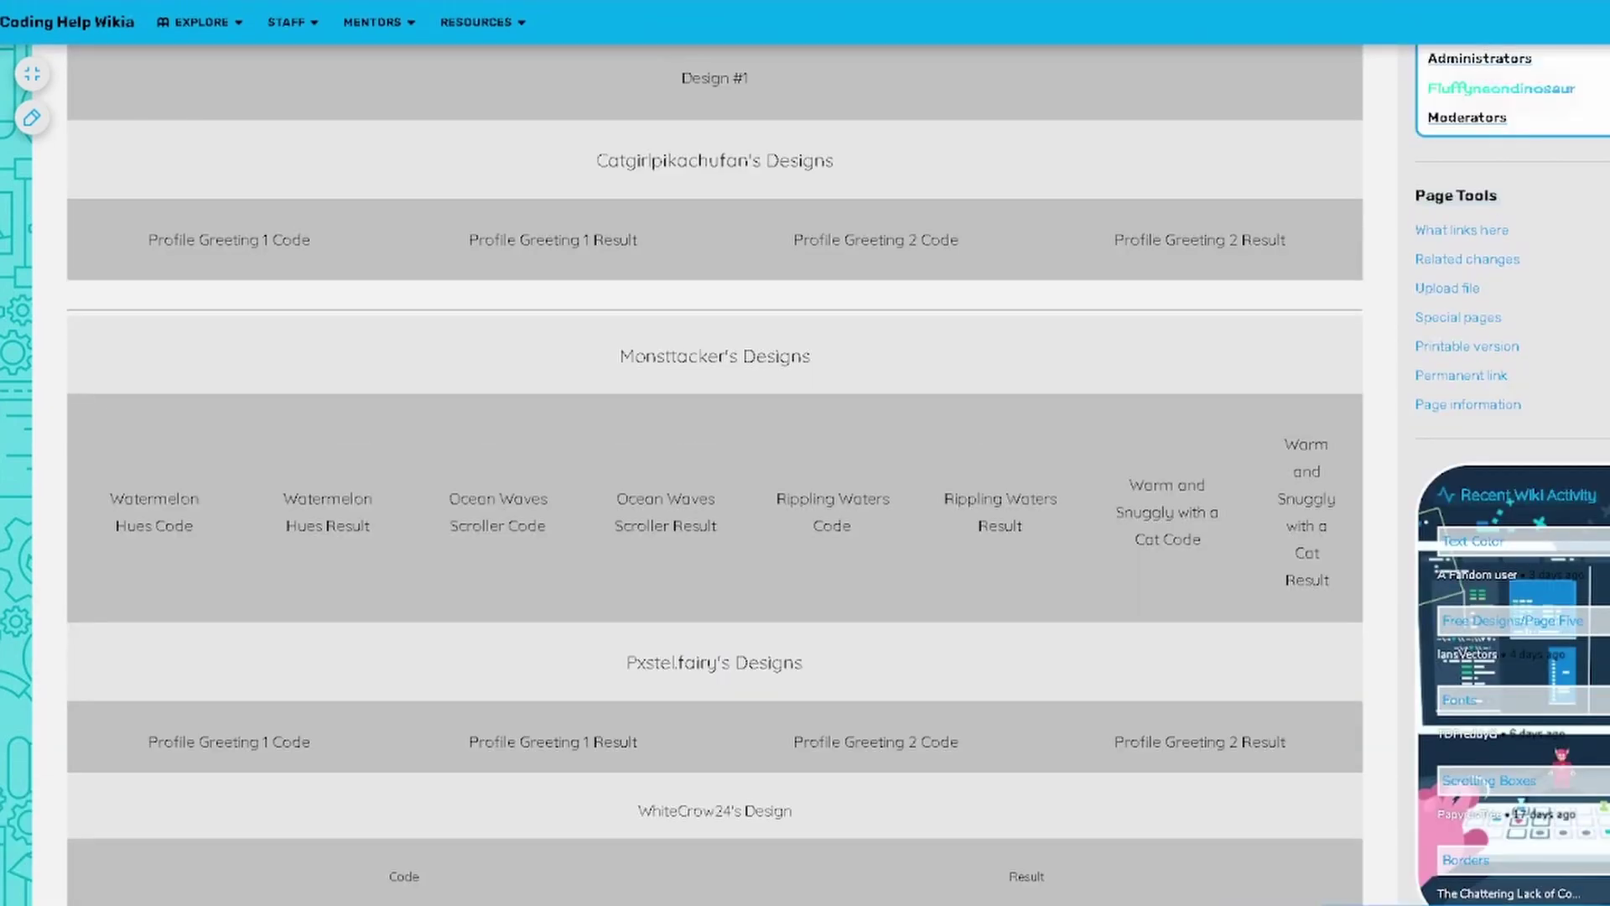
- Look through the Coding Help Wikia's Fonts help page
click(1533, 705)
scroll(625, 515, down, 5)
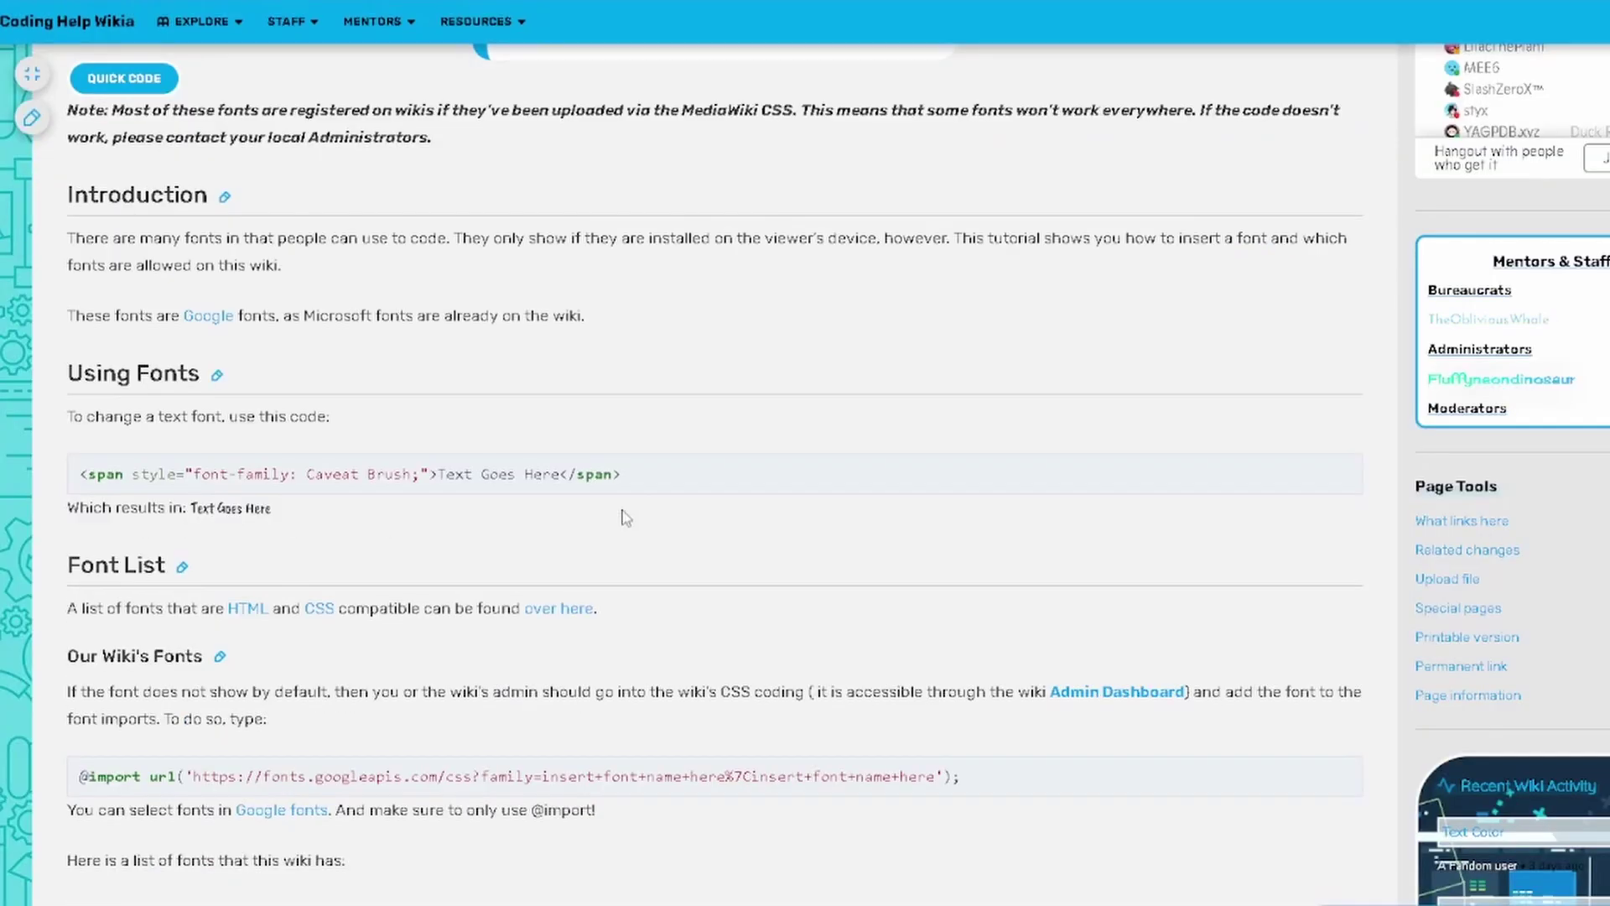
scroll(571, 585, down, 5)
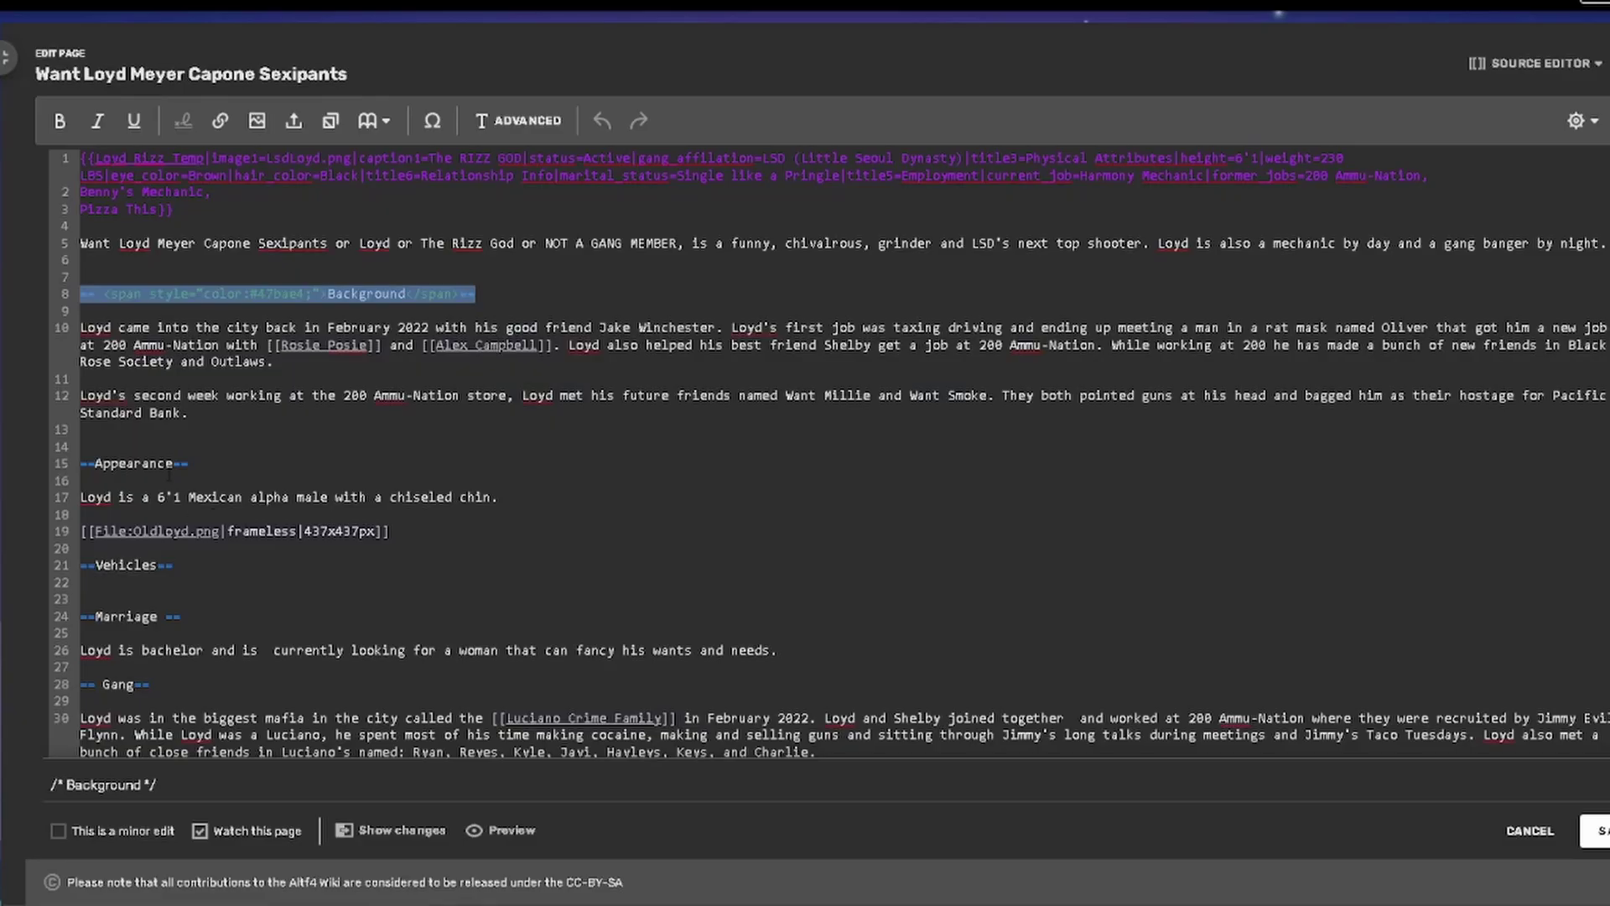
- Replace the Appearance heading with the #47bae4 coloured heading markup titled Appearance
click(171, 463)
triple_click(171, 463)
text(== <span style="color:#47bae4;">Background</span>==)
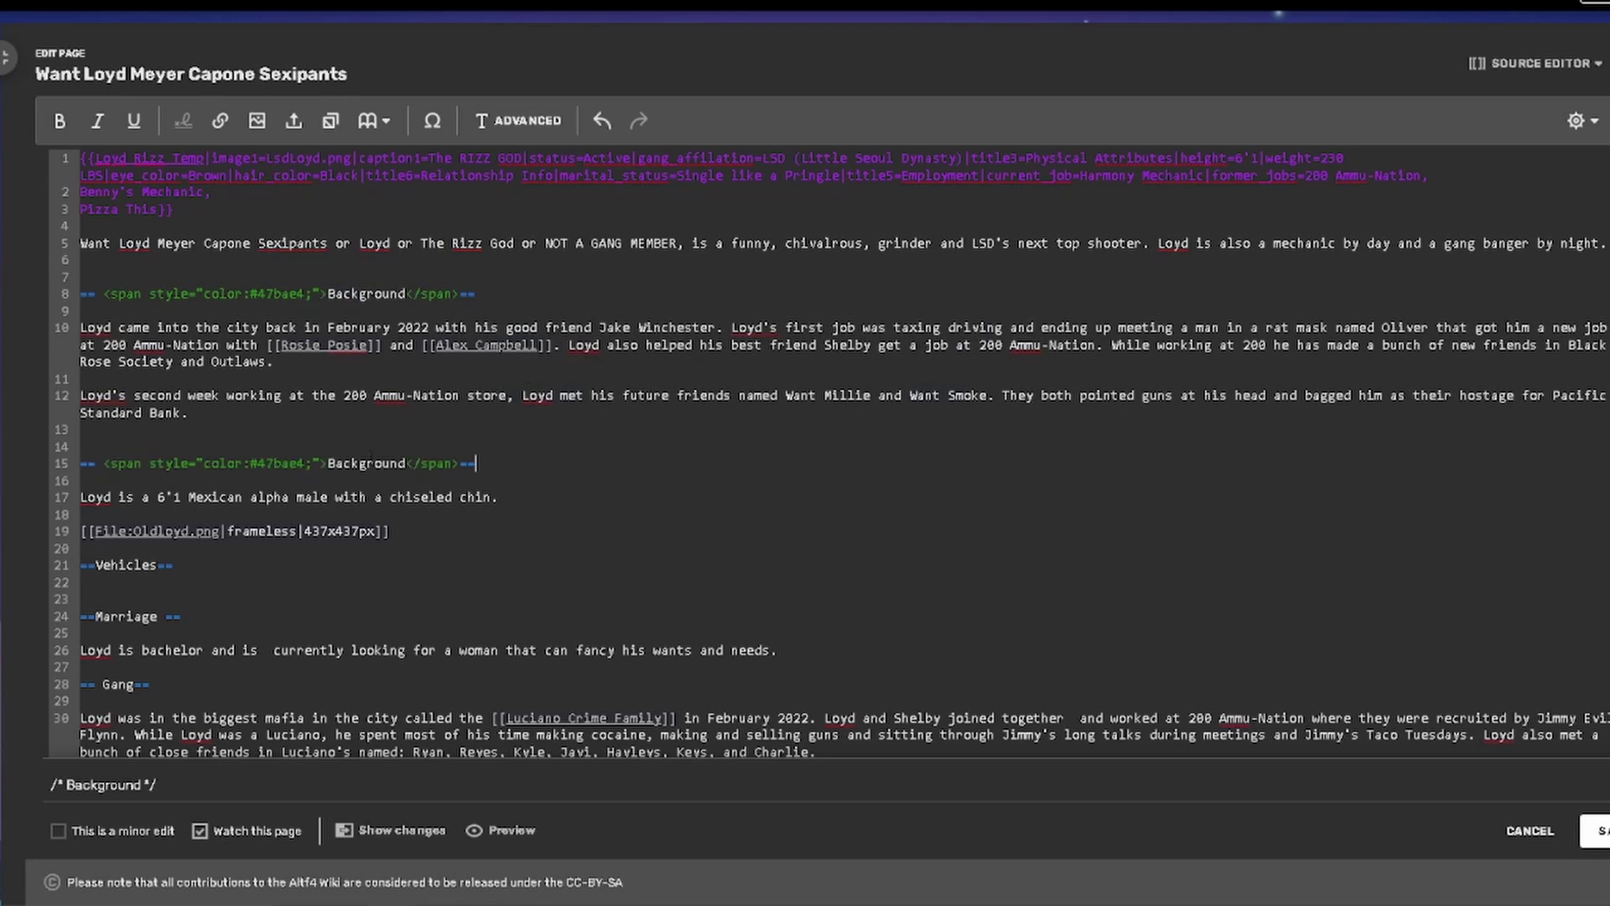
double_click(370, 463)
text(Appearance)
- Wrap the Vehicles heading in the same #47bae4 colour span
scroll(608, 532, down, 1)
double_click(127, 468)
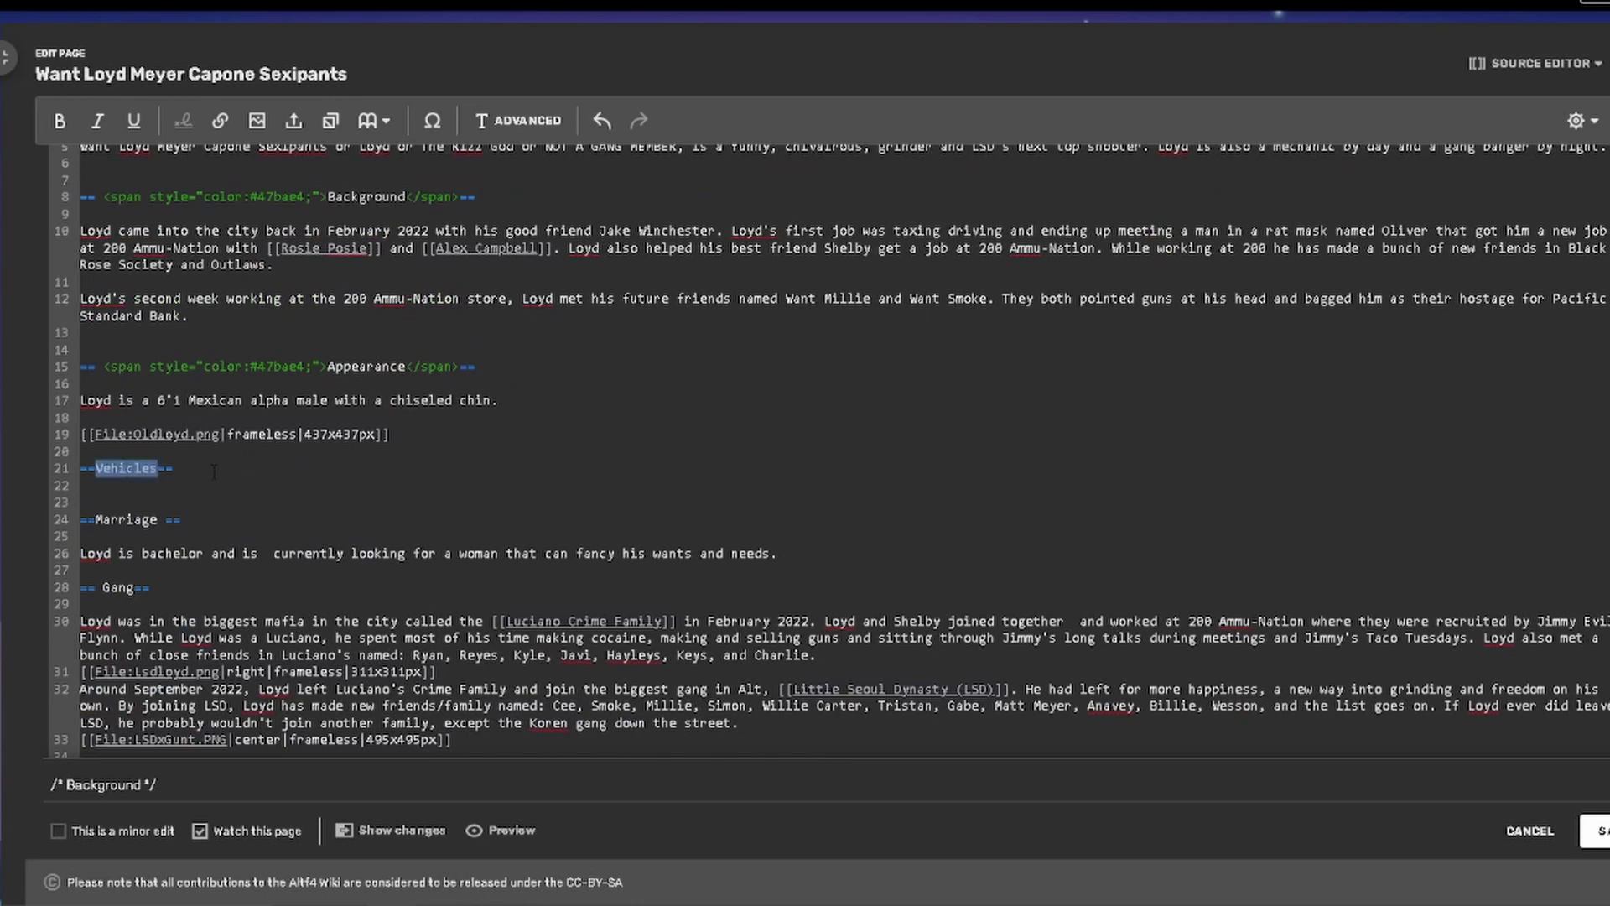
click(214, 472)
text(== <span style="color:#47bae4;">Background</span>==)
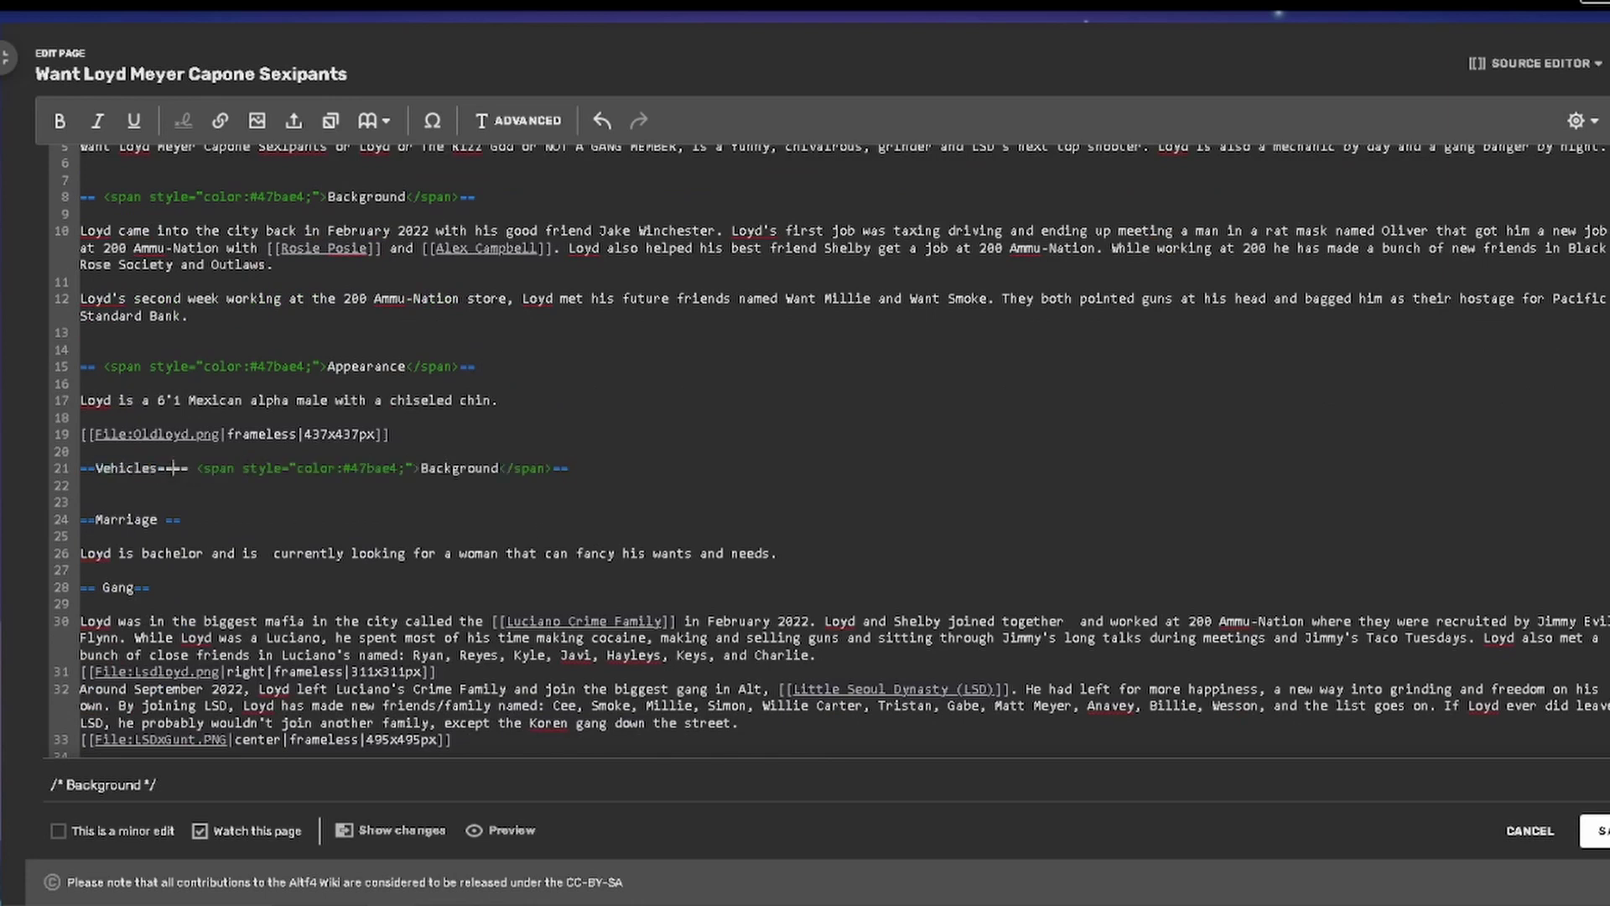
double_click(127, 468)
key(ctrl+c)
double_click(460, 468)
key(ctrl+v)
- Give the Marriage heading the #47bae4 colour span markup
drag(80, 468, 192, 467)
key(BackSpace)
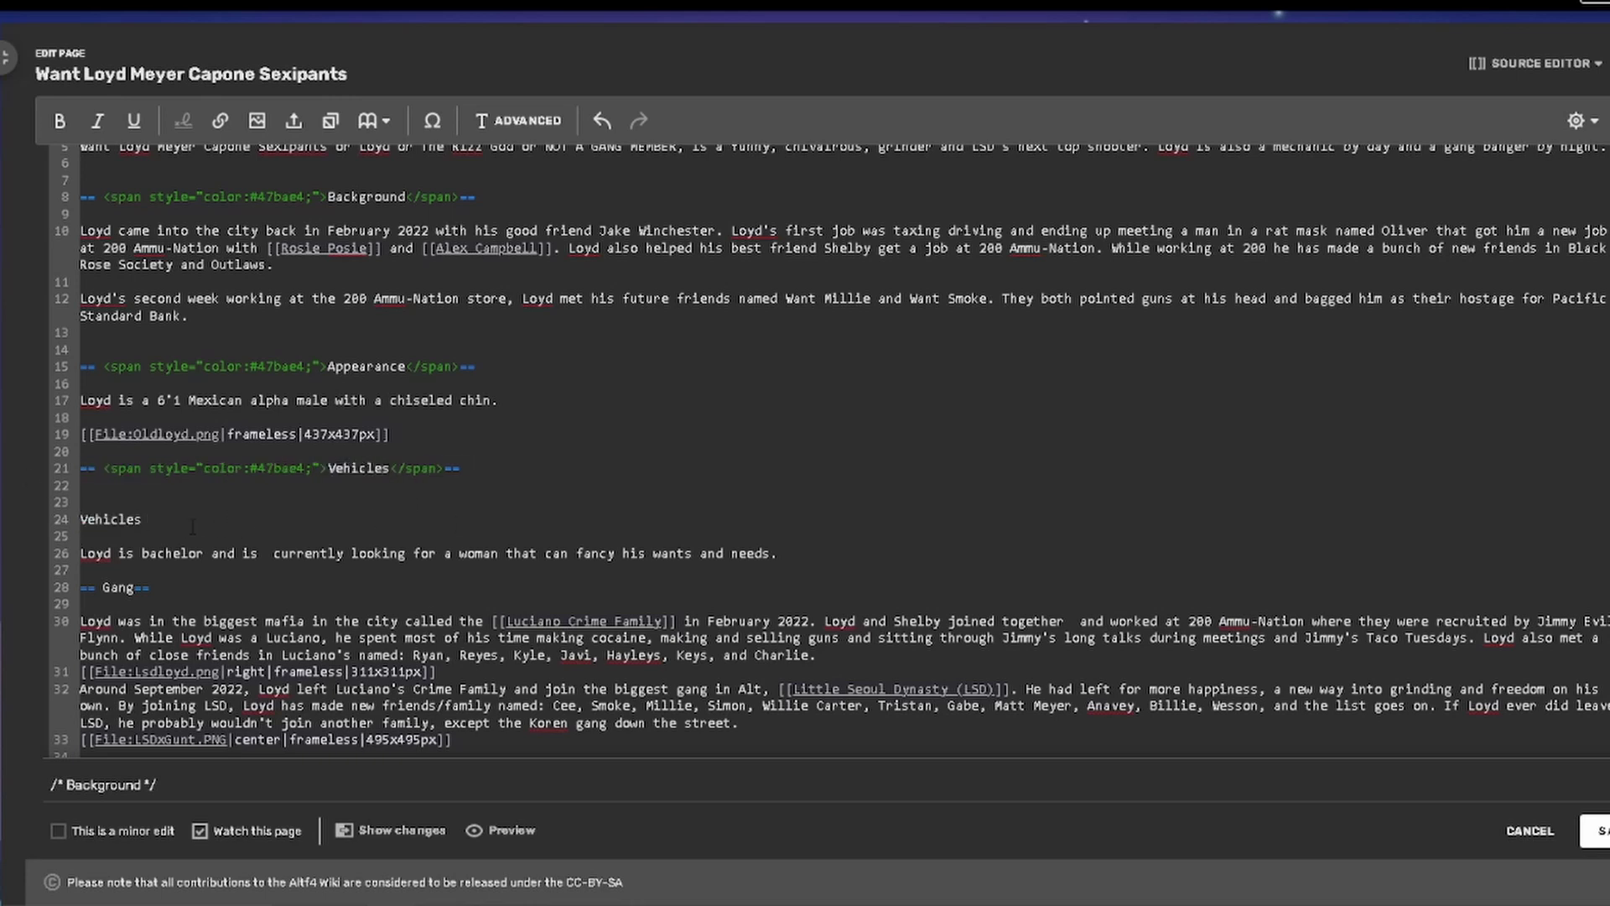
drag(79, 468, 460, 468)
key(ctrl+c)
double_click(125, 520)
key(ctrl+v)
text(Marriage)
- Paste the coloured heading markup onto the Gang and Present headings
key(ctrl+v)
scroll(805, 420, down, 3)
key(ctrl+v)
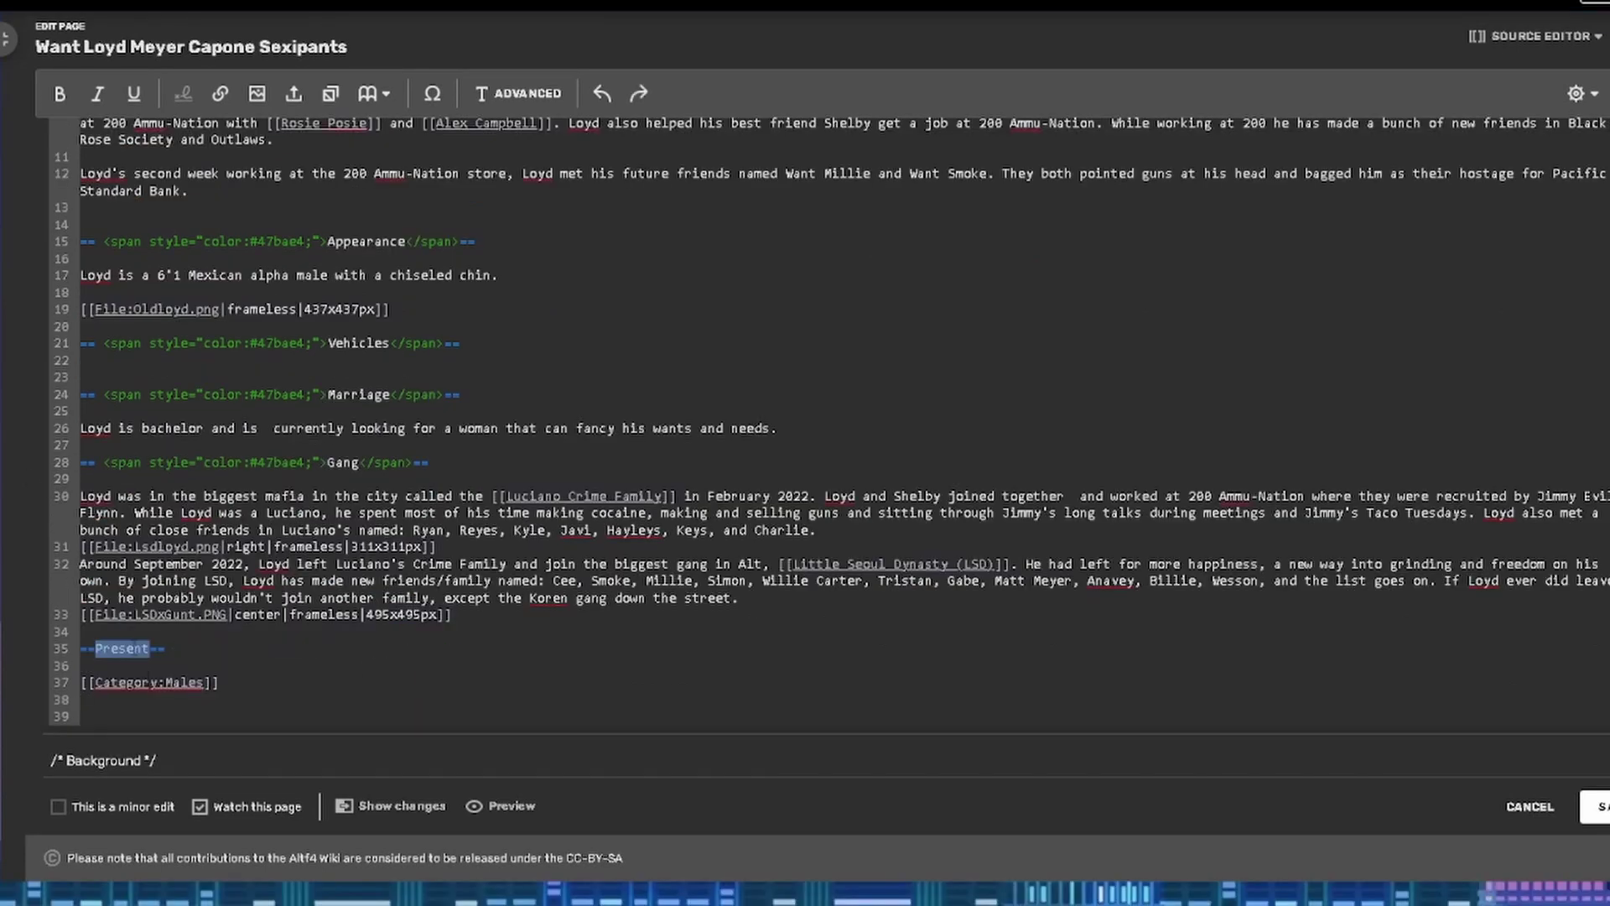
- Title the last heading Present, switch to visual editing, and save the Loyd article
text(Present)
click(1535, 37)
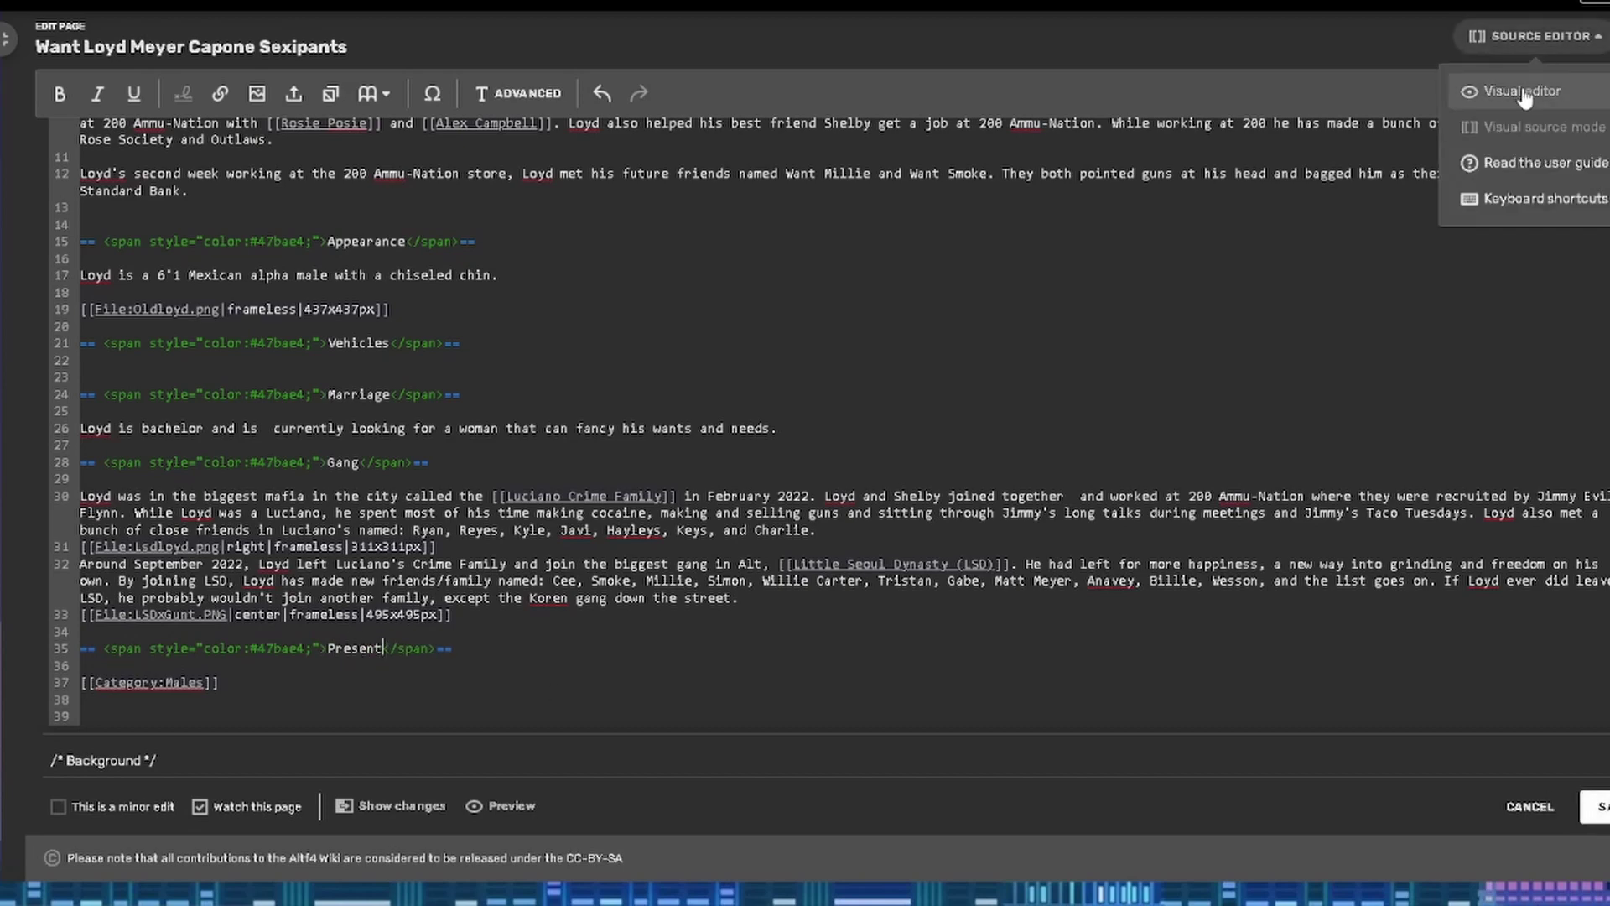
click(1518, 90)
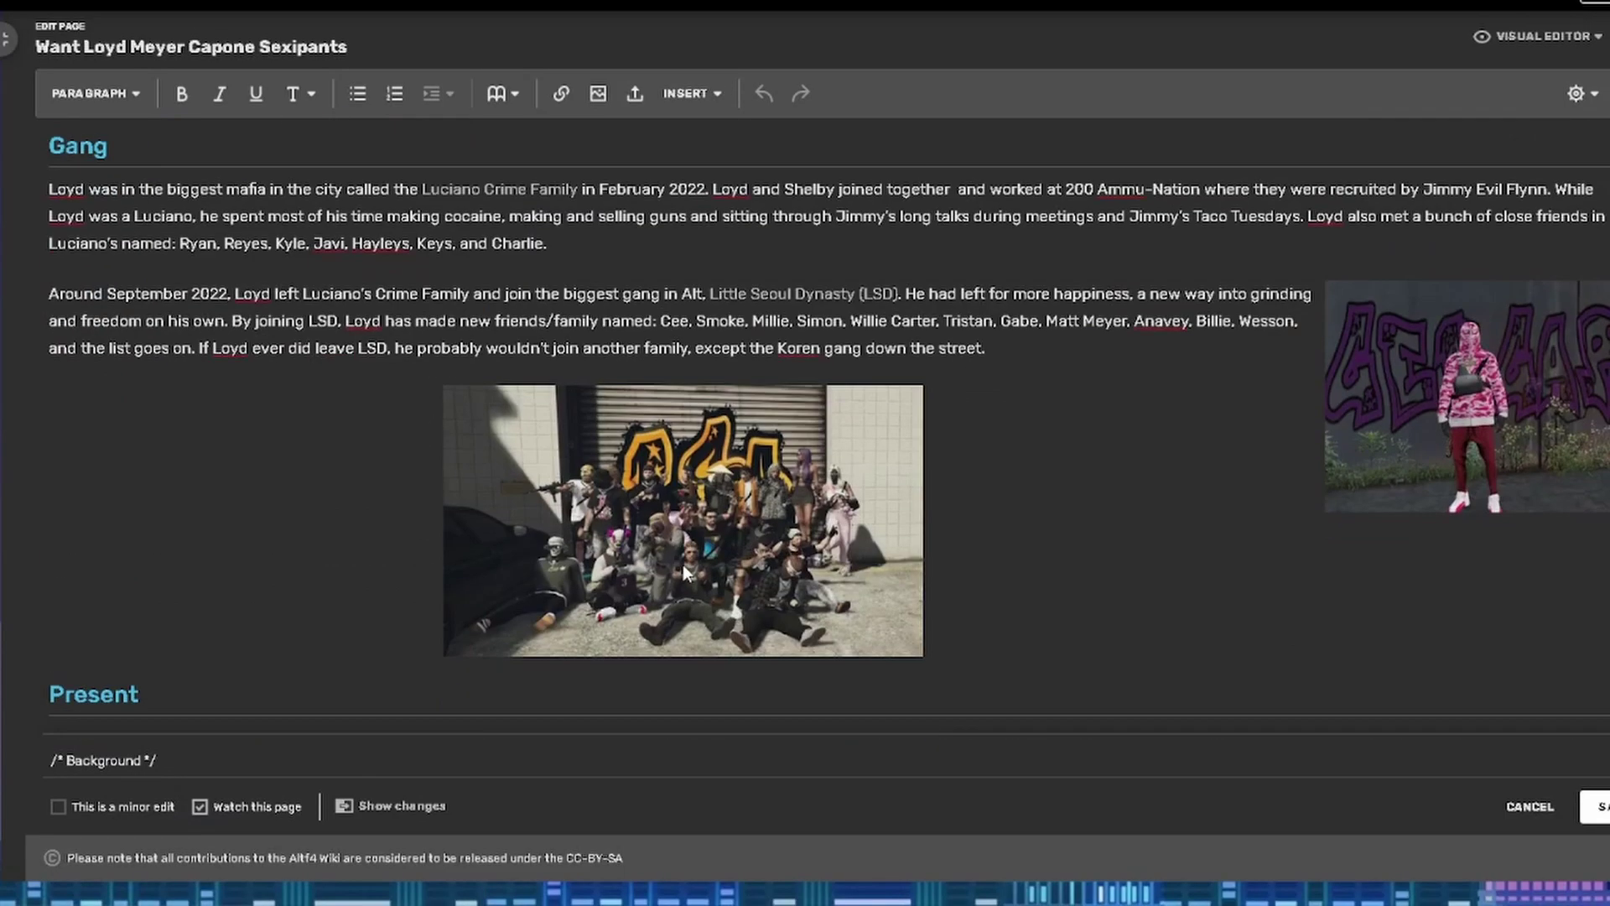
click(1597, 806)
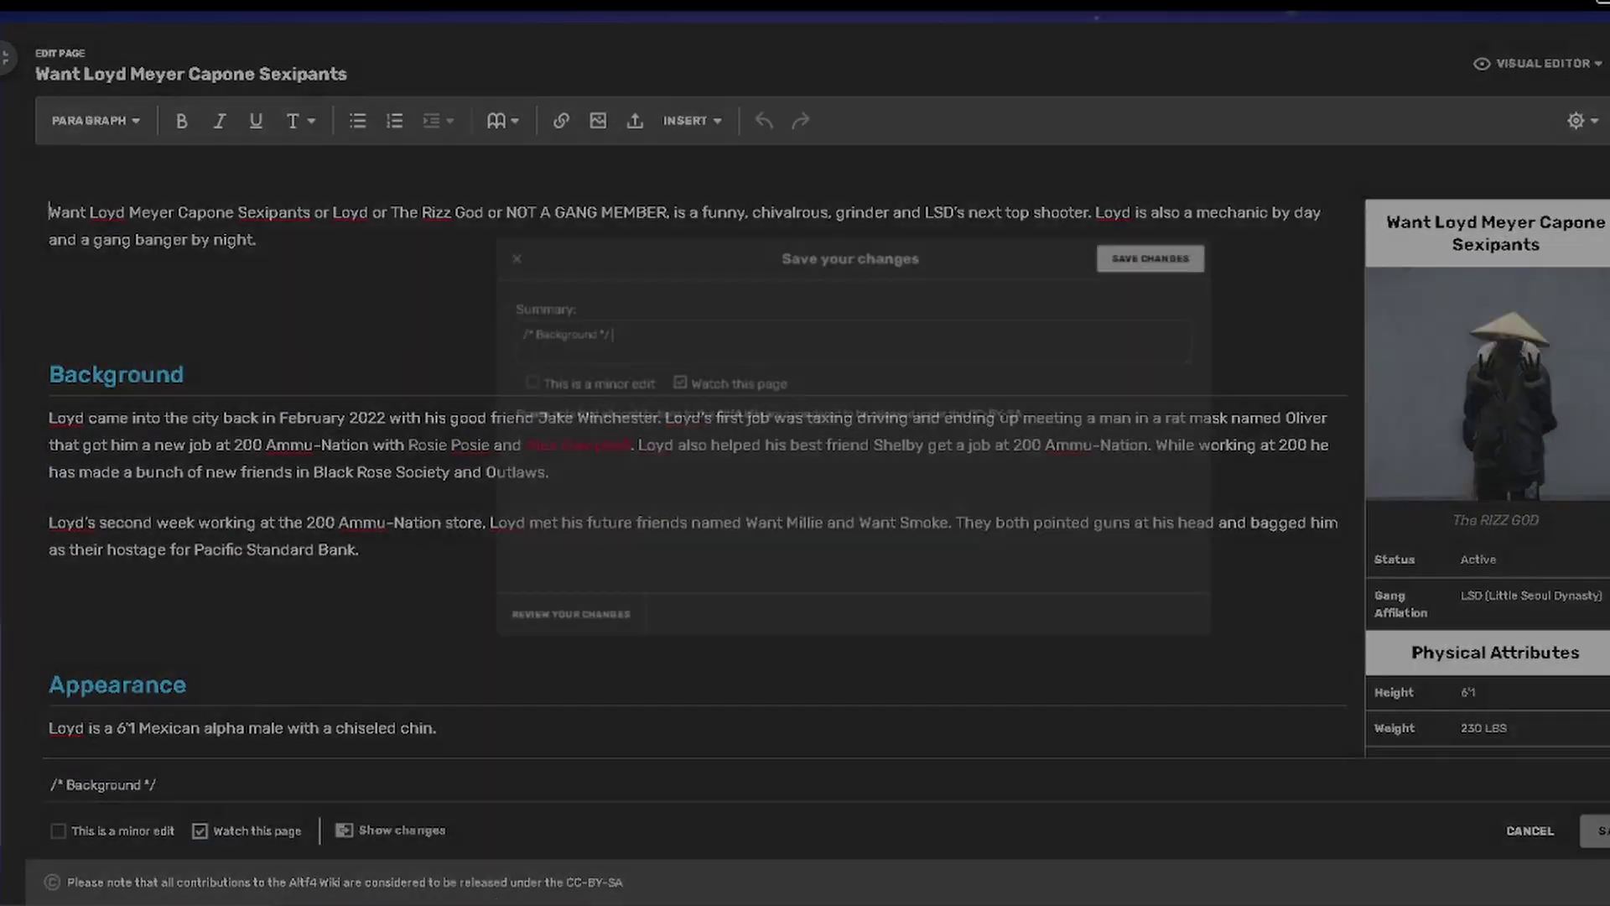
click(1150, 259)
- Scroll the published Loyd article to check the light blue section headings
scroll(1071, 463, down, 5)
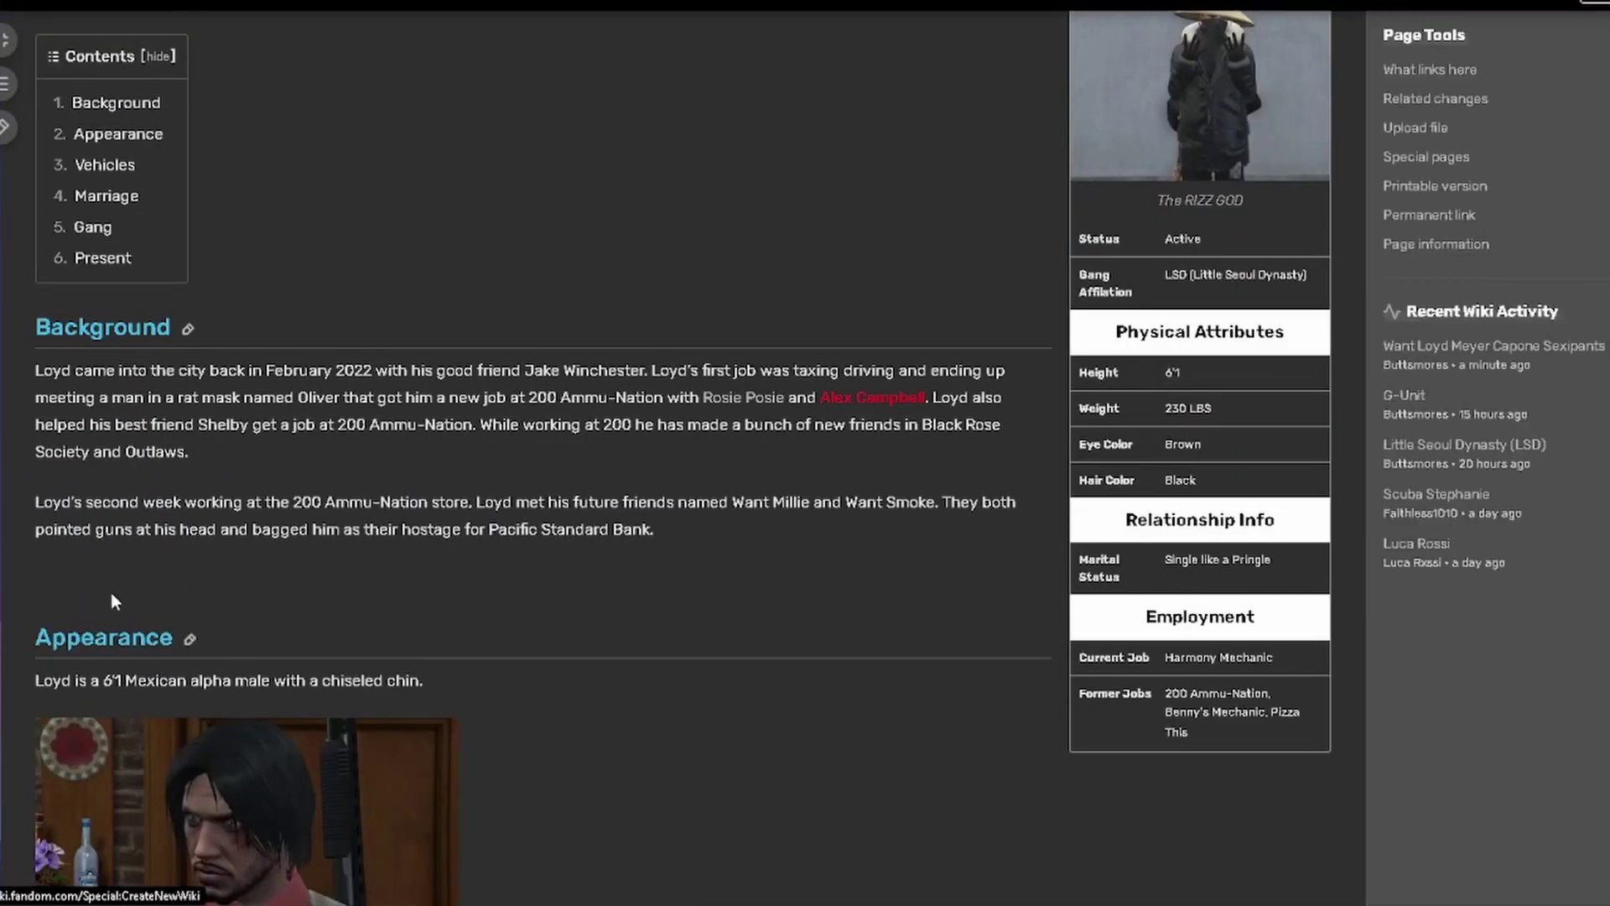
scroll(589, 572, down, 8)
scroll(587, 565, down, 8)
scroll(814, 640, up, 15)
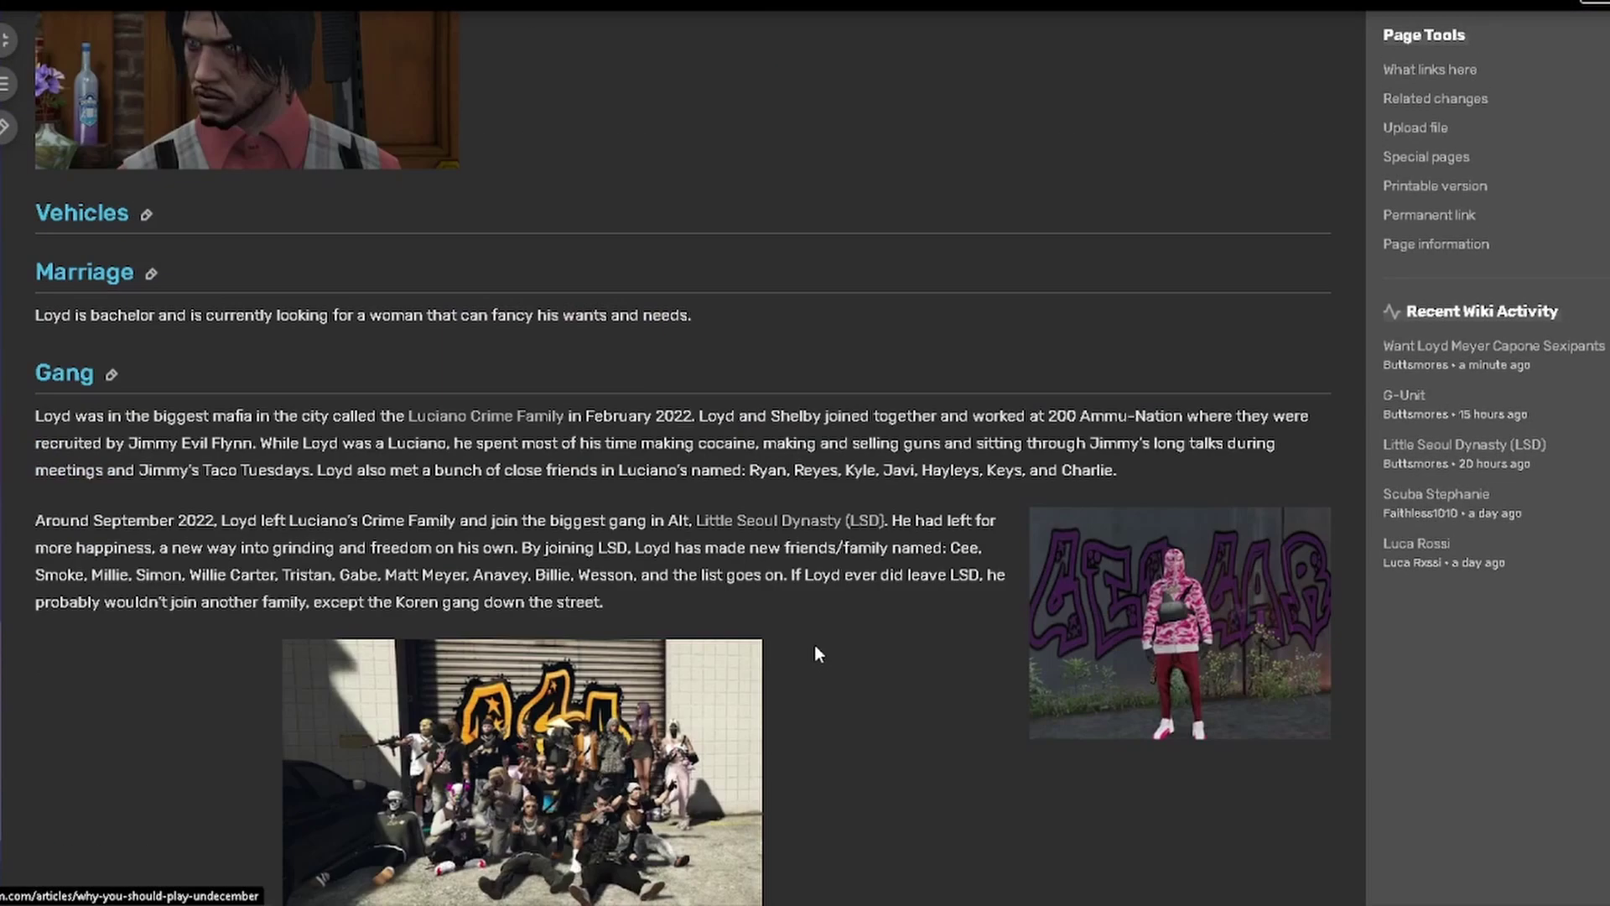